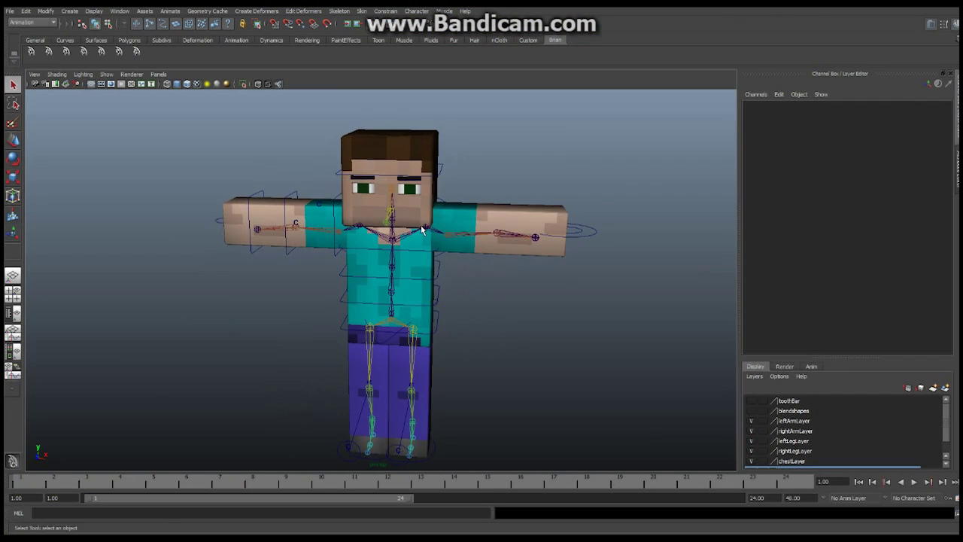
Step: Select Steve's cnt_head controller and switch to the Rotate tool
{"action": "middle_click_drag", "start_coordinate": [422, 231], "coordinate": [422, 201], "text": "alt"}
{"action": "left_click_drag", "start_coordinate": [423, 201], "coordinate": [374, 269], "text": "alt"}
{"action": "scroll", "coordinate": [444, 207], "scroll_direction": "up", "scroll_amount": 8}
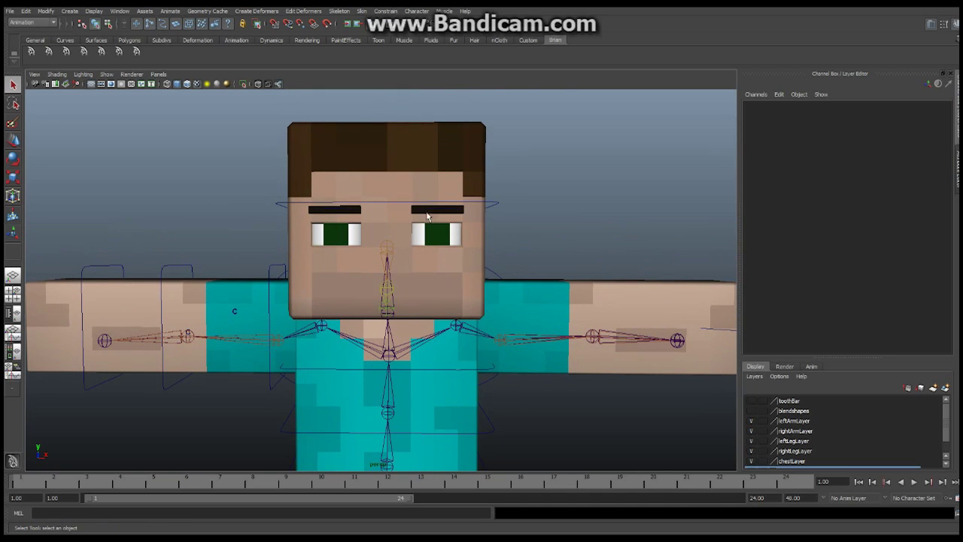
{"action": "left_click_drag", "start_coordinate": [455, 221], "coordinate": [317, 185], "text": "alt"}
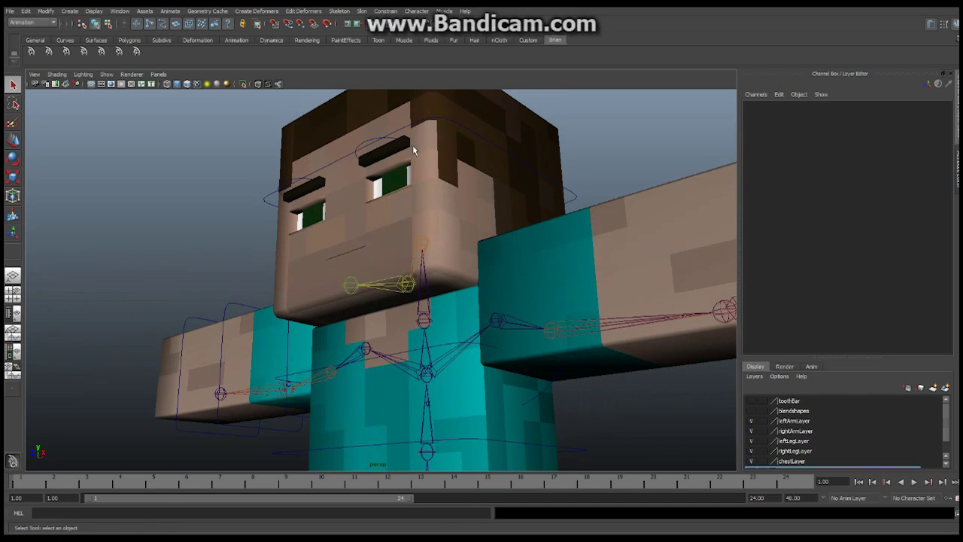
{"action": "left_click_drag", "start_coordinate": [413, 148], "coordinate": [513, 187], "text": "alt"}
{"action": "left_click_drag", "start_coordinate": [502, 238], "coordinate": [461, 216], "text": "alt"}
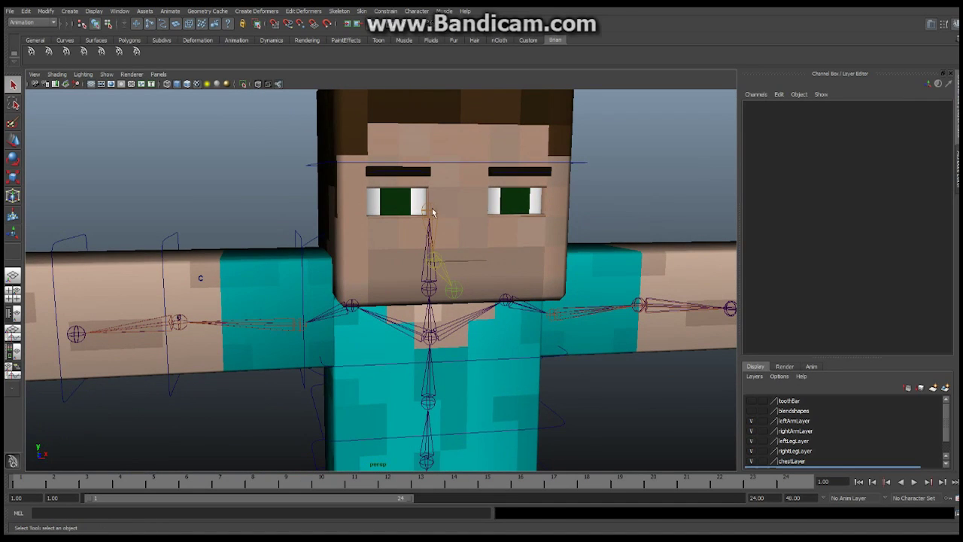
{"action": "scroll", "coordinate": [545, 243], "scroll_direction": "down", "scroll_amount": 5}
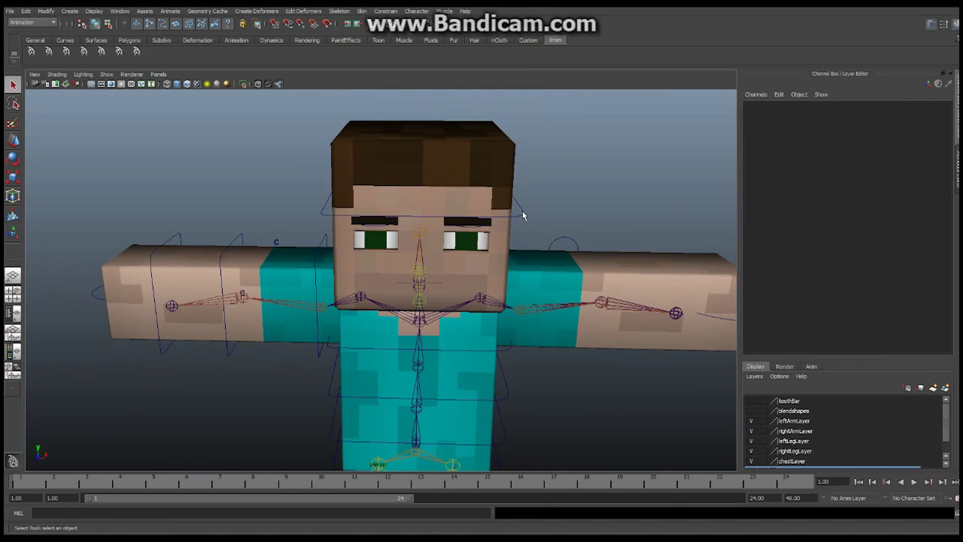
{"action": "left_click", "coordinate": [523, 215]}
{"action": "left_click", "coordinate": [13, 159]}
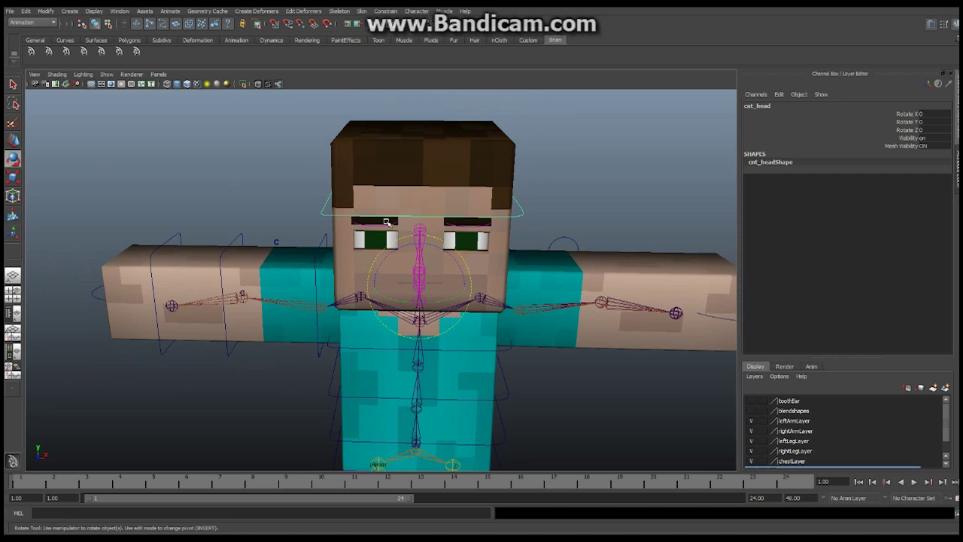
Step: Test-rotate the head on Y, then undo so it faces forward again
{"action": "mouse_move", "coordinate": [462, 298]}
{"action": "left_mouse_down"}
{"action": "mouse_move", "coordinate": [449, 298]}
{"action": "mouse_move", "coordinate": [483, 292]}
{"action": "mouse_move", "coordinate": [461, 293]}
{"action": "left_mouse_up"}
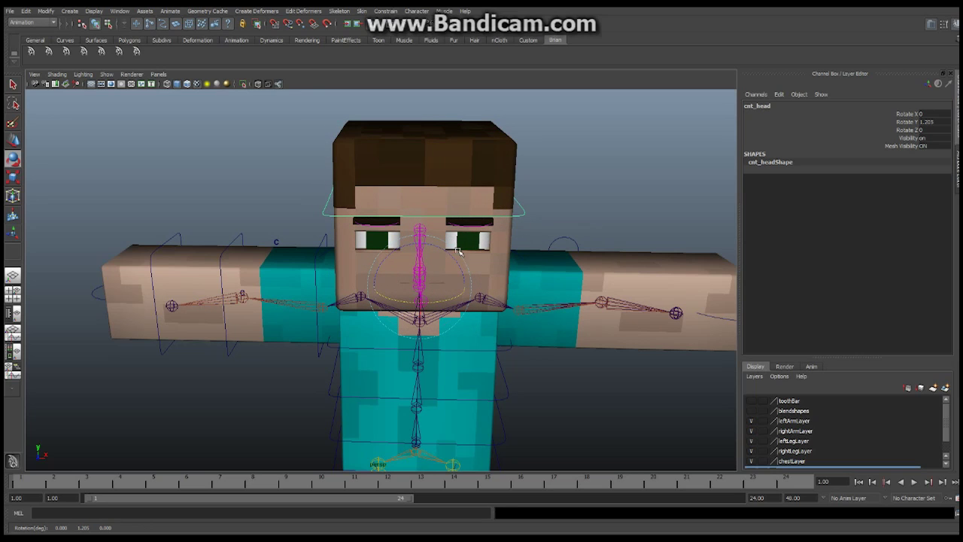
{"action": "key", "text": "ctrl+z"}
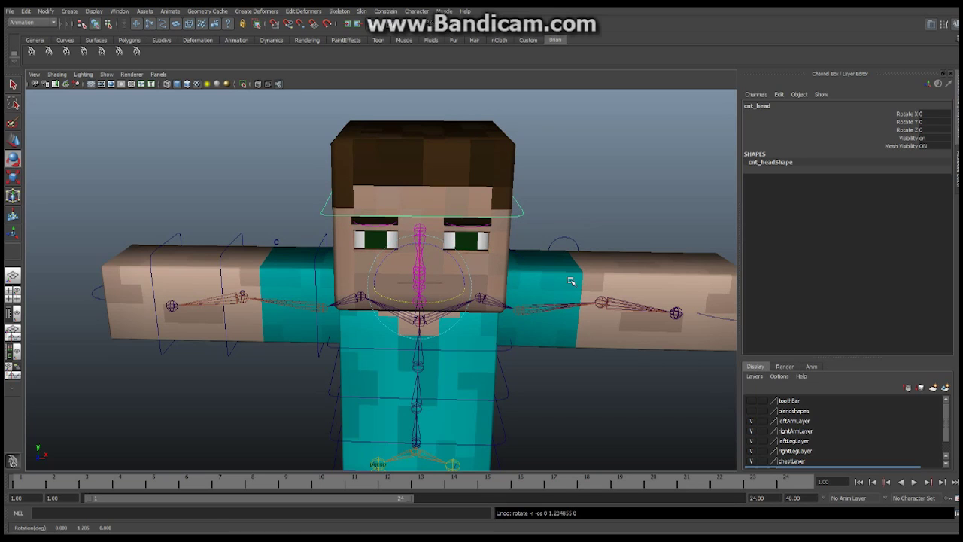
{"action": "scroll", "coordinate": [572, 280], "scroll_direction": "down", "scroll_amount": 4}
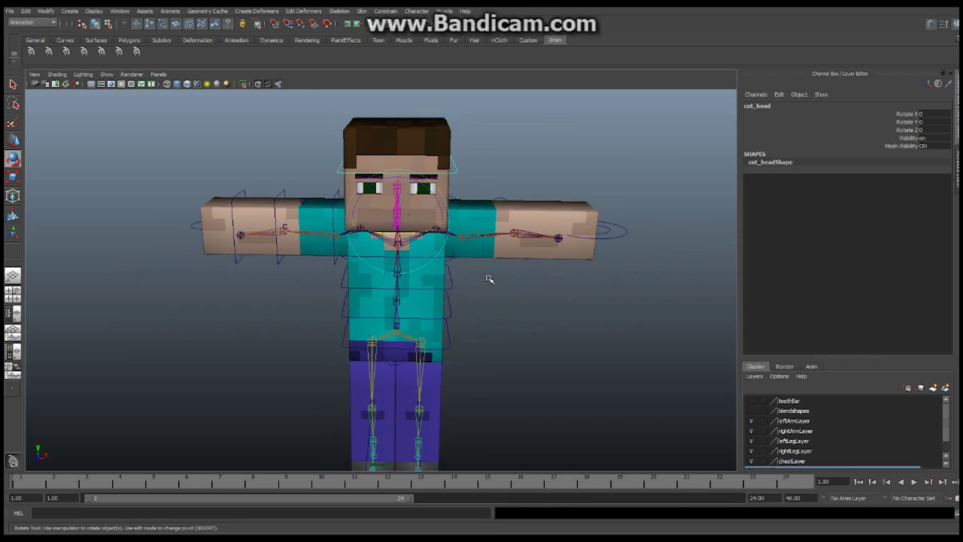
{"action": "scroll", "coordinate": [489, 279], "scroll_direction": "down", "scroll_amount": 4}
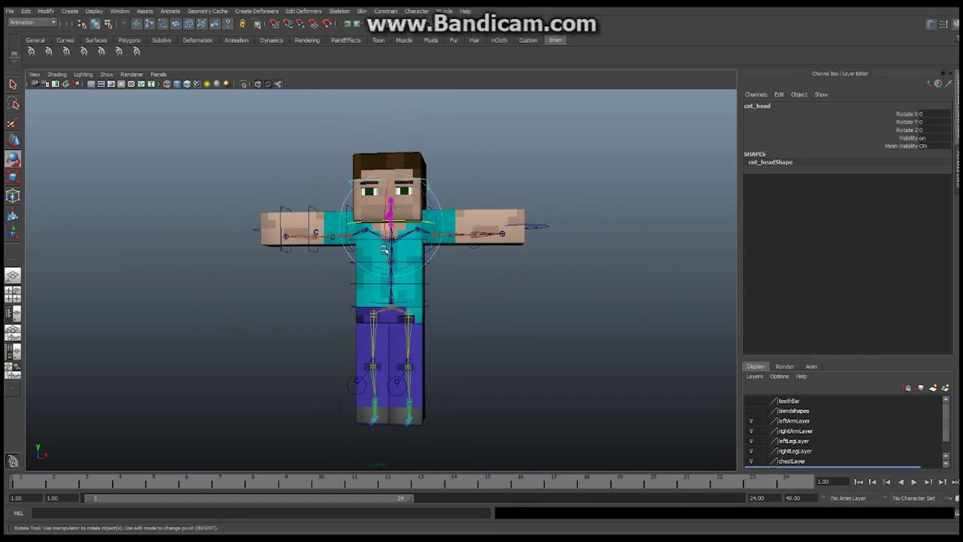
Step: Hide polygon meshes in the viewport to expose the skeleton and controls
{"action": "left_click", "coordinate": [106, 74]}
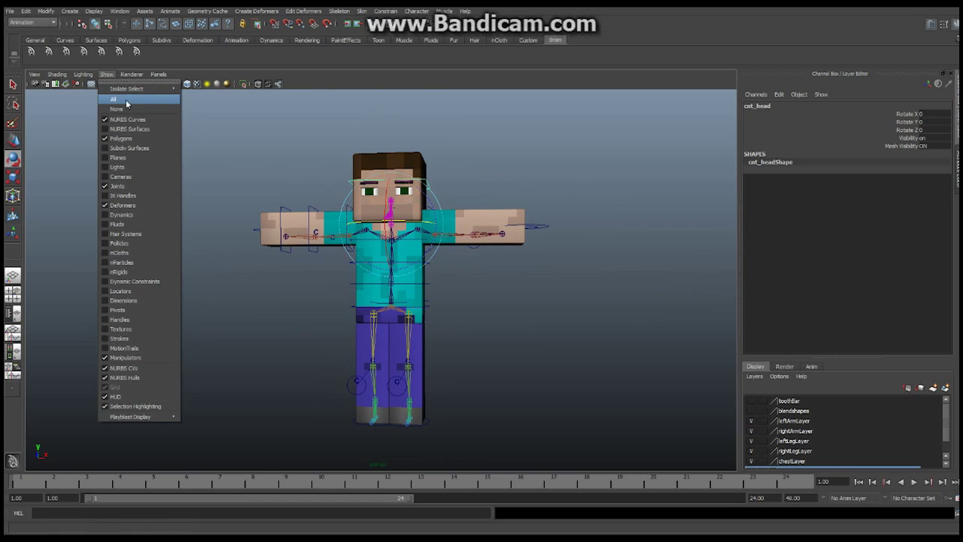
{"action": "left_click", "coordinate": [122, 140]}
{"action": "left_click_drag", "start_coordinate": [358, 319], "coordinate": [343, 226], "text": "alt"}
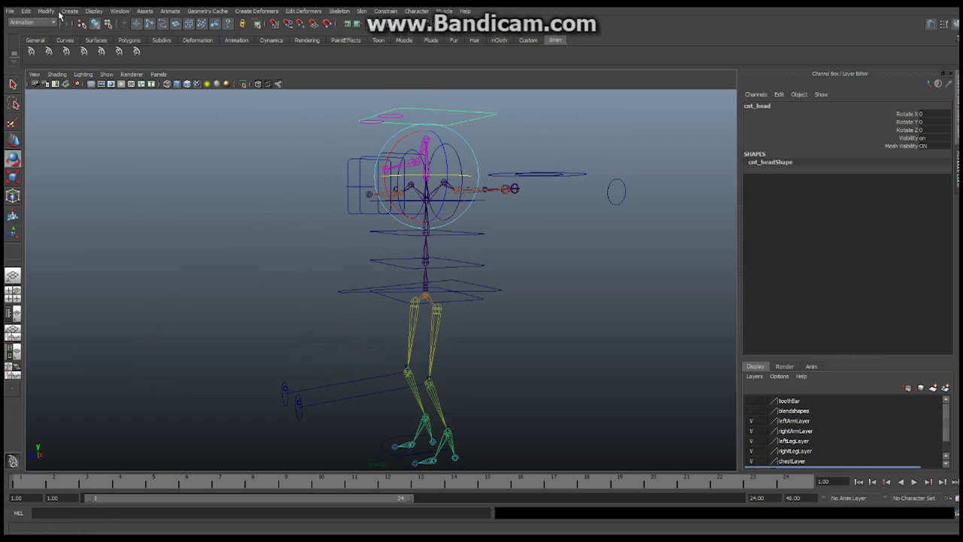
Step: Create a NURBS circle at the feet and tilt it about 46° on X
{"action": "left_click", "coordinate": [69, 11]}
{"action": "mouse_move", "coordinate": [84, 32]}
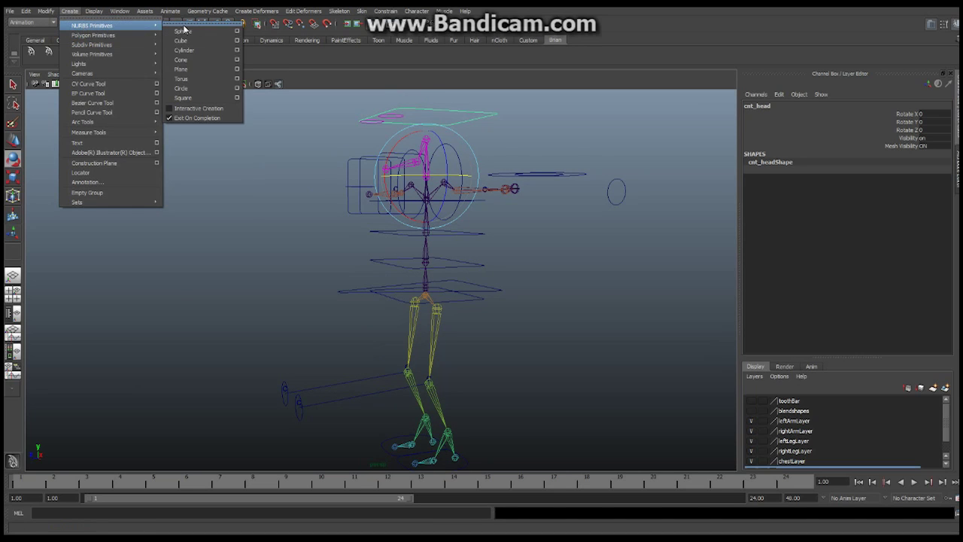
{"action": "left_click", "coordinate": [188, 90]}
{"action": "key", "text": "e"}
{"action": "middle_click_drag", "start_coordinate": [339, 420], "coordinate": [340, 302], "text": "alt"}
{"action": "right_click_drag", "start_coordinate": [339, 303], "coordinate": [459, 313], "text": "alt"}
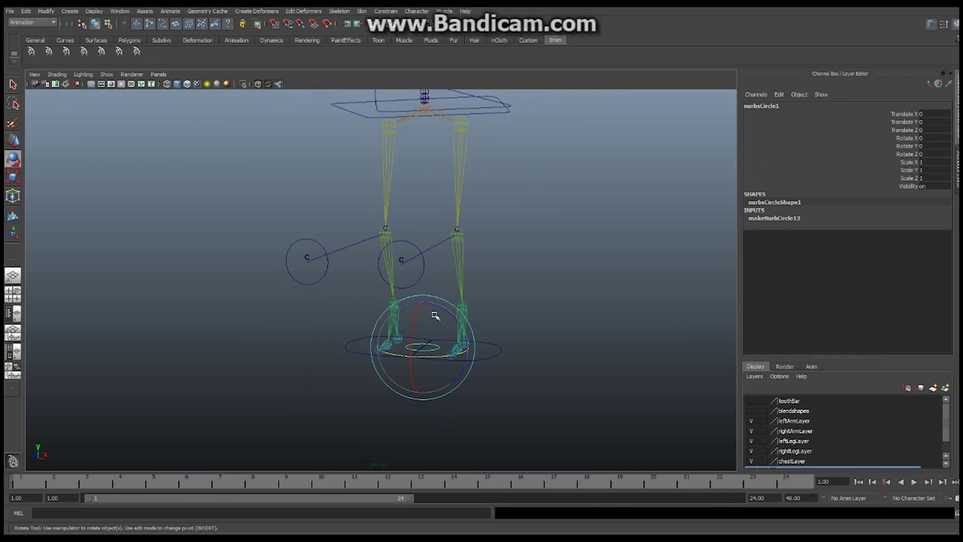
{"action": "left_click_drag", "start_coordinate": [418, 317], "coordinate": [422, 349]}
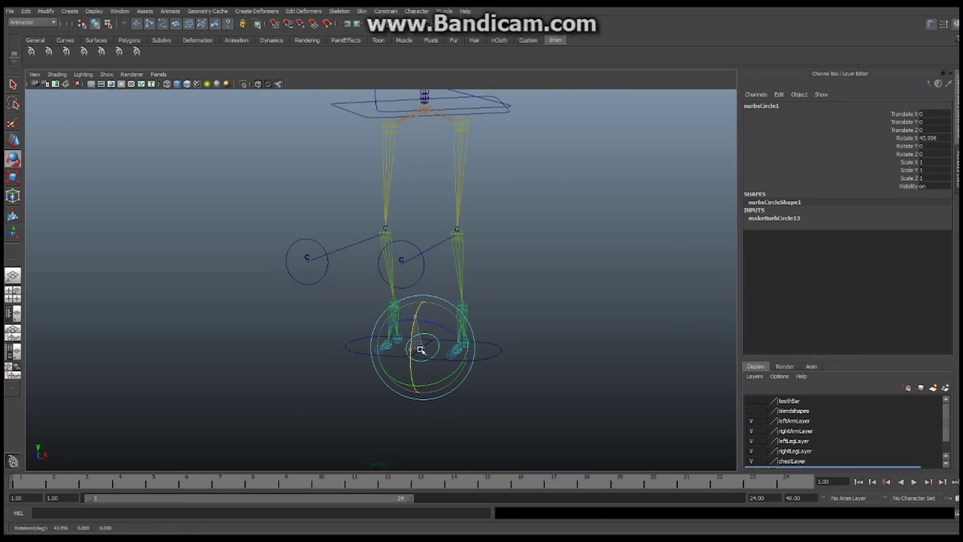
Step: Set nurbsCircle1's Rotate X to exactly 90 in the Channel Box
{"action": "left_click", "coordinate": [933, 138]}
{"action": "type", "text": "90"}
{"action": "key", "text": "Return"}
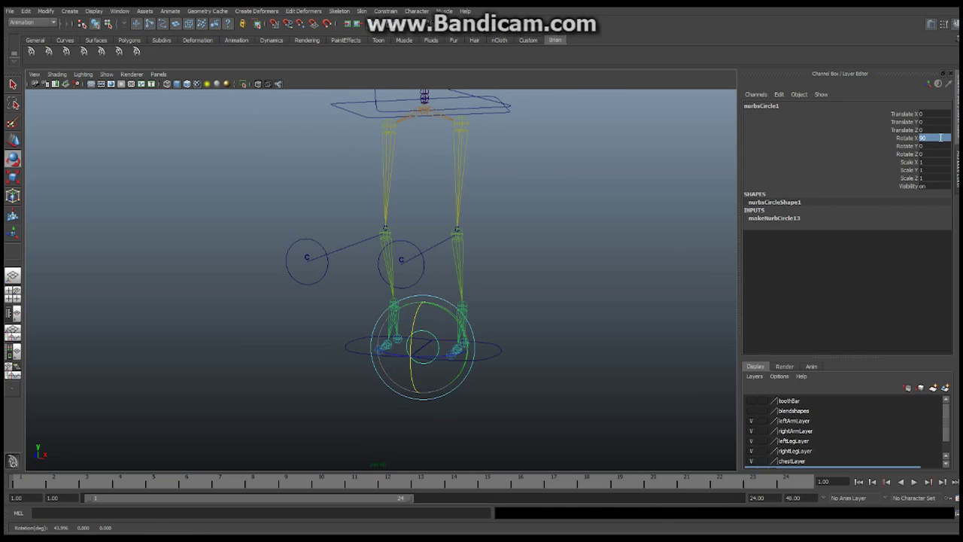
{"action": "left_click_drag", "start_coordinate": [565, 316], "coordinate": [468, 319], "text": "alt"}
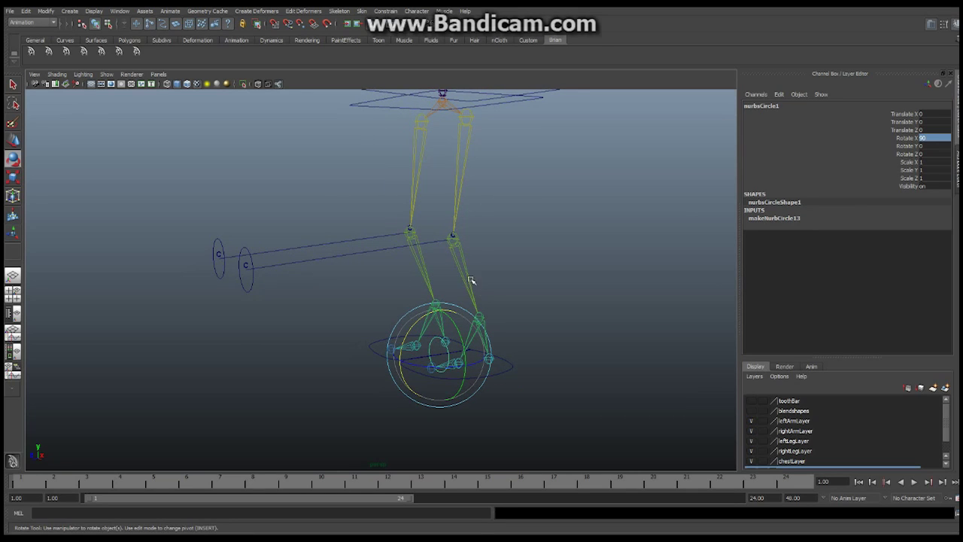
{"action": "left_click_drag", "start_coordinate": [518, 280], "coordinate": [484, 260], "text": "alt"}
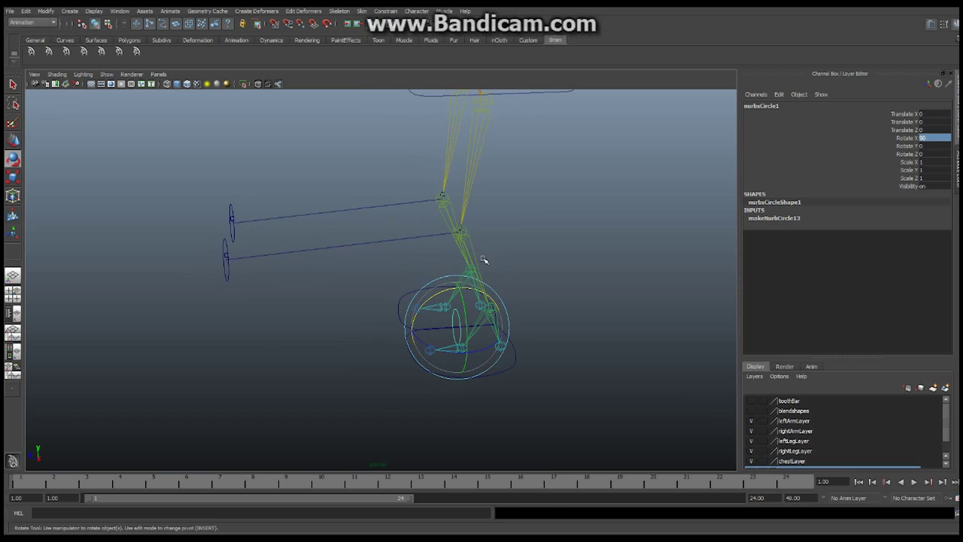
Step: Switch to the Move tool, inspect the upright circle, and select the Scale X/Y/Z channels
{"action": "left_click", "coordinate": [12, 141]}
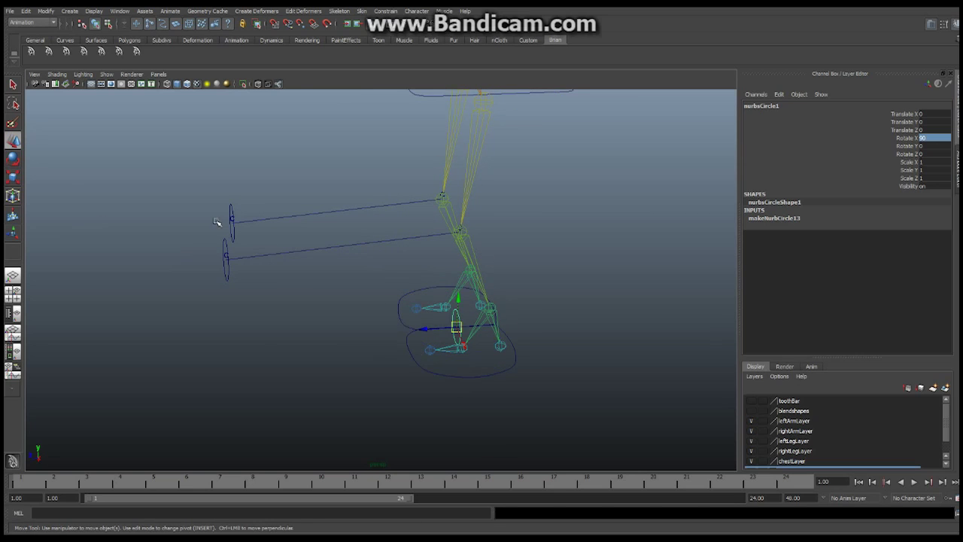
{"action": "left_click_drag", "start_coordinate": [470, 325], "coordinate": [417, 344], "text": "alt"}
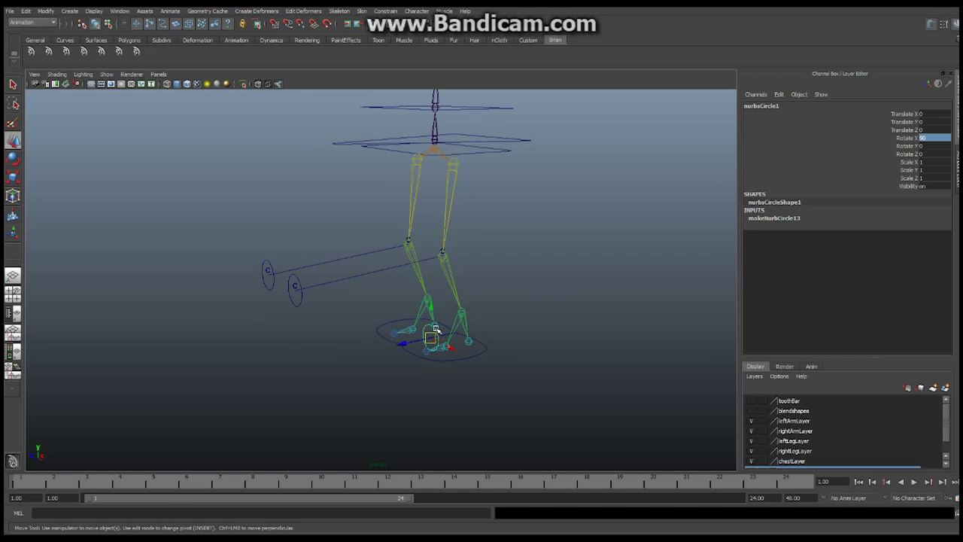
{"action": "left_click_drag", "start_coordinate": [435, 329], "coordinate": [350, 359], "text": "alt"}
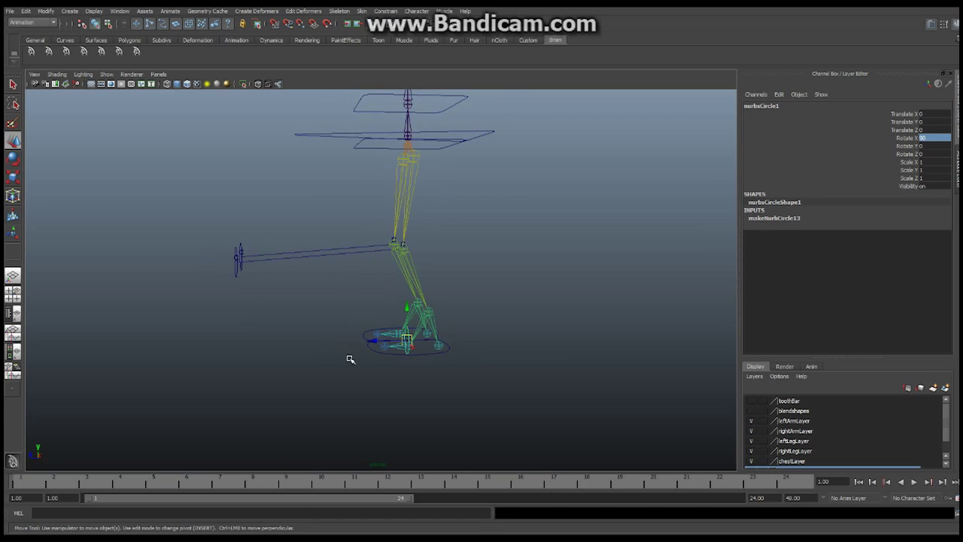
{"action": "right_click_drag", "start_coordinate": [350, 359], "coordinate": [559, 335], "text": "alt"}
{"action": "left_click_drag", "start_coordinate": [559, 335], "coordinate": [430, 338], "text": "alt"}
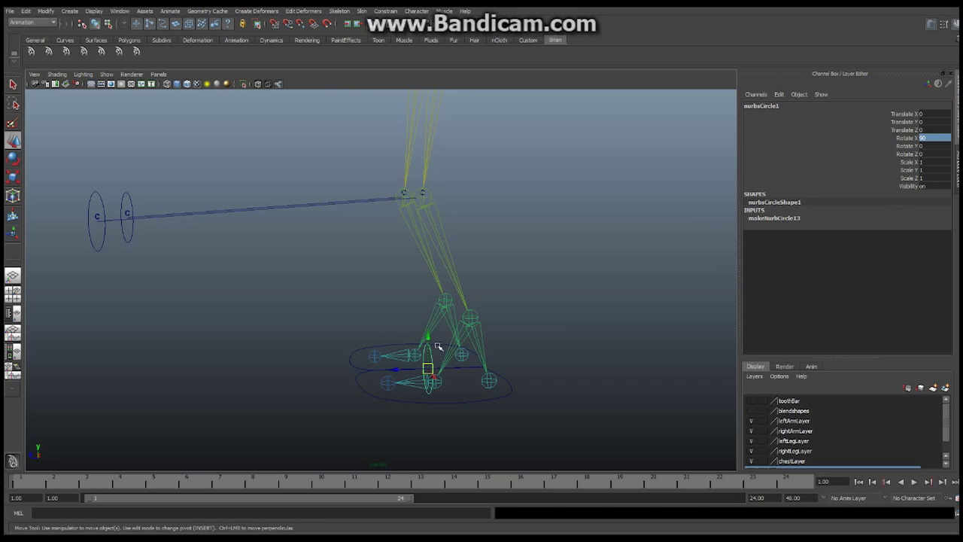
{"action": "middle_click_drag", "start_coordinate": [390, 325], "coordinate": [390, 325], "text": "alt"}
{"action": "left_click_drag", "start_coordinate": [389, 326], "coordinate": [452, 322], "text": "alt"}
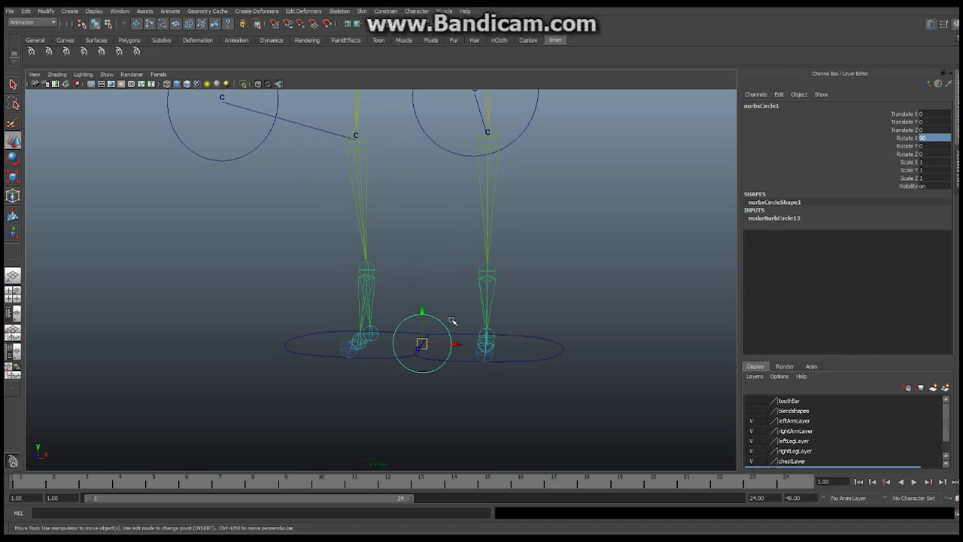
{"action": "left_click", "coordinate": [849, 176]}
{"action": "left_click_drag", "start_coordinate": [927, 163], "coordinate": [929, 177]}
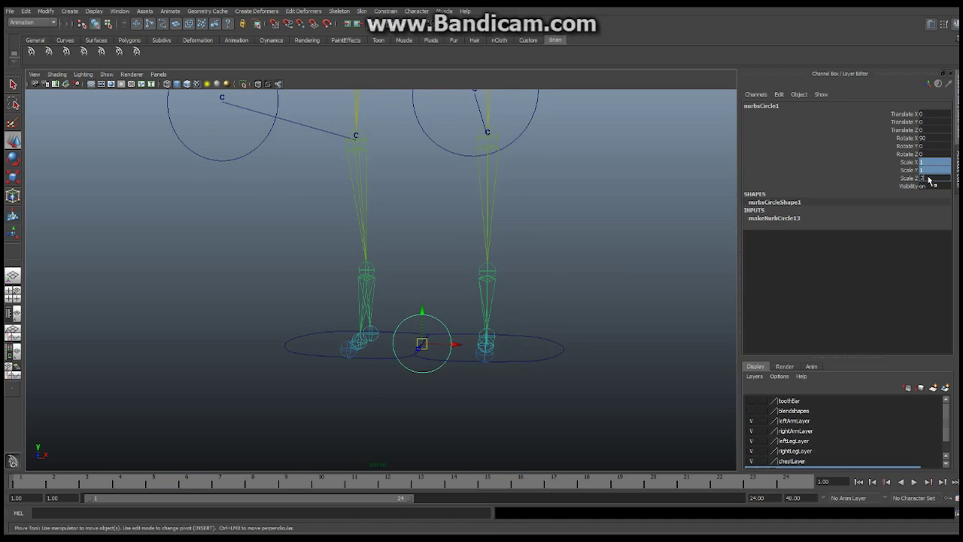
Step: Scale the circle to 2 on all three axes
{"action": "type", "text": "2"}
{"action": "key", "text": "Return"}
{"action": "left_click_drag", "start_coordinate": [458, 285], "coordinate": [446, 305], "text": "alt"}
Step: Rename the circle to cnt_Face
{"action": "double_click", "coordinate": [776, 106]}
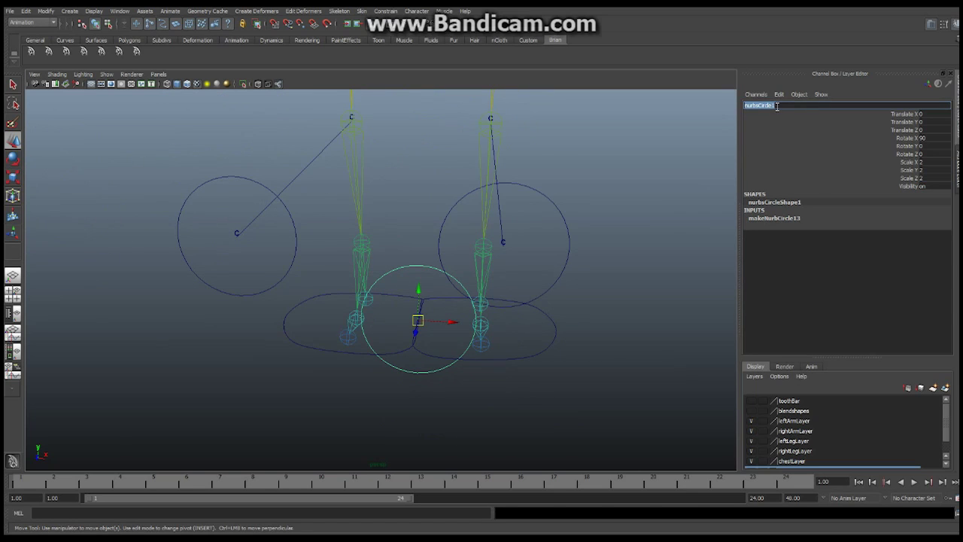
{"action": "type", "text": "cnt_Face"}
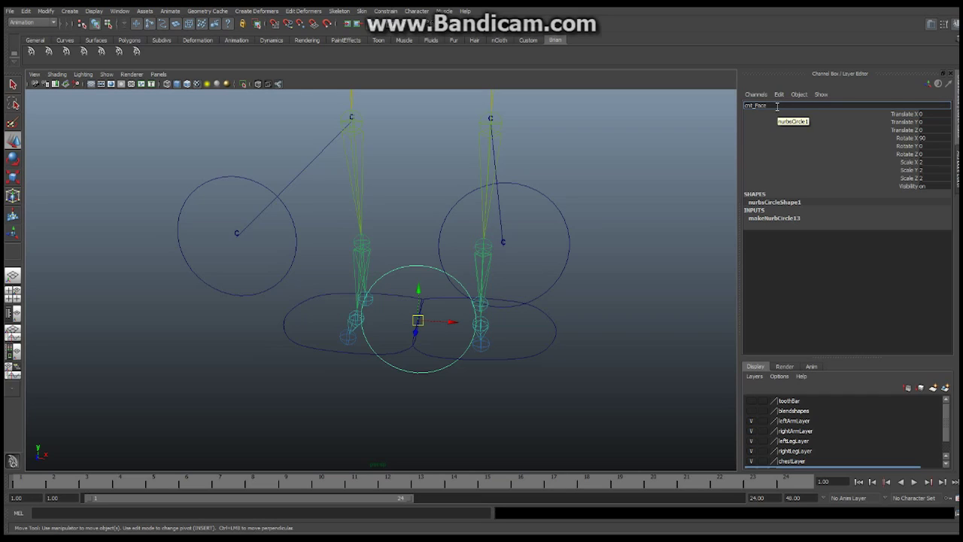
{"action": "key", "text": "Return"}
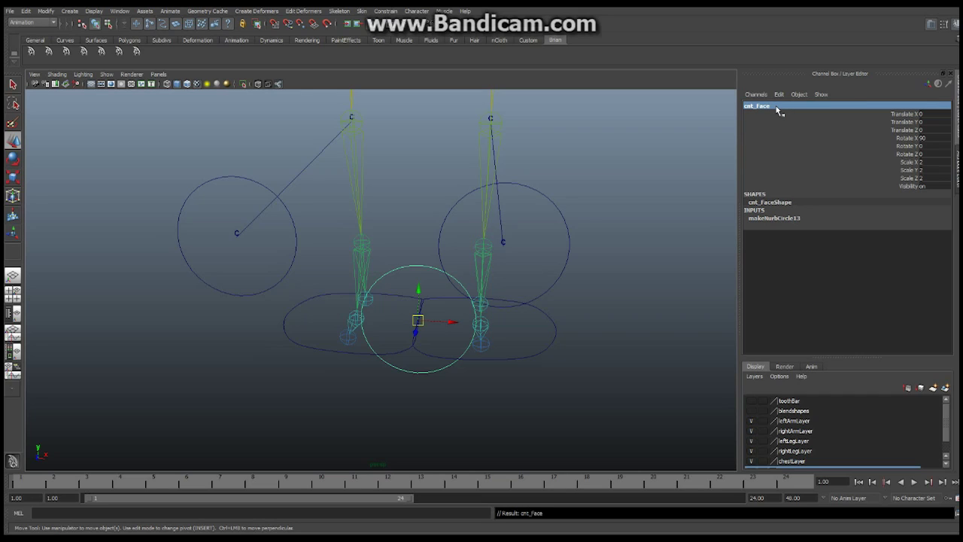
Step: Tumble around the rig to view the circles edge-on, then from the front
{"action": "middle_click_drag", "start_coordinate": [490, 296], "coordinate": [455, 280], "text": "alt"}
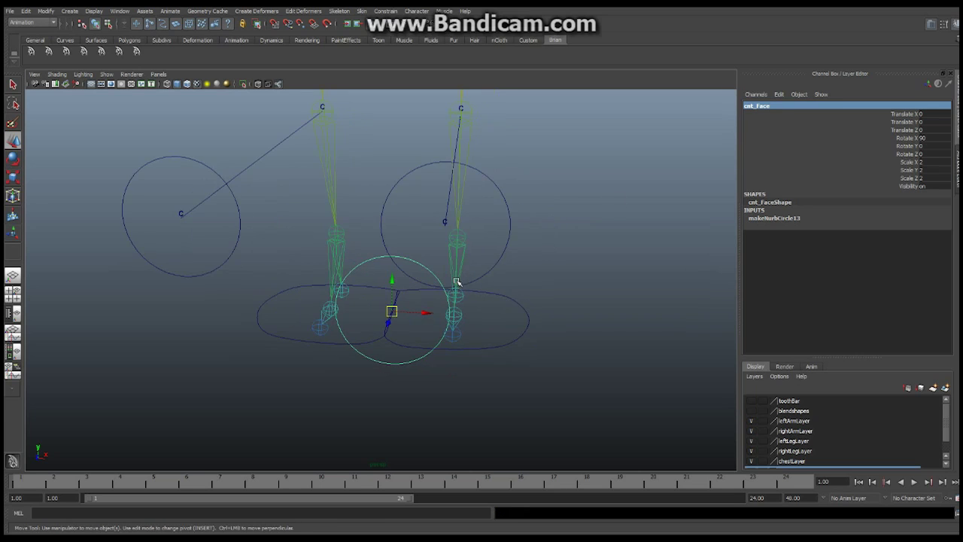
{"action": "right_click_drag", "start_coordinate": [455, 280], "coordinate": [432, 284], "text": "alt"}
{"action": "left_click_drag", "start_coordinate": [432, 284], "coordinate": [398, 306], "text": "alt"}
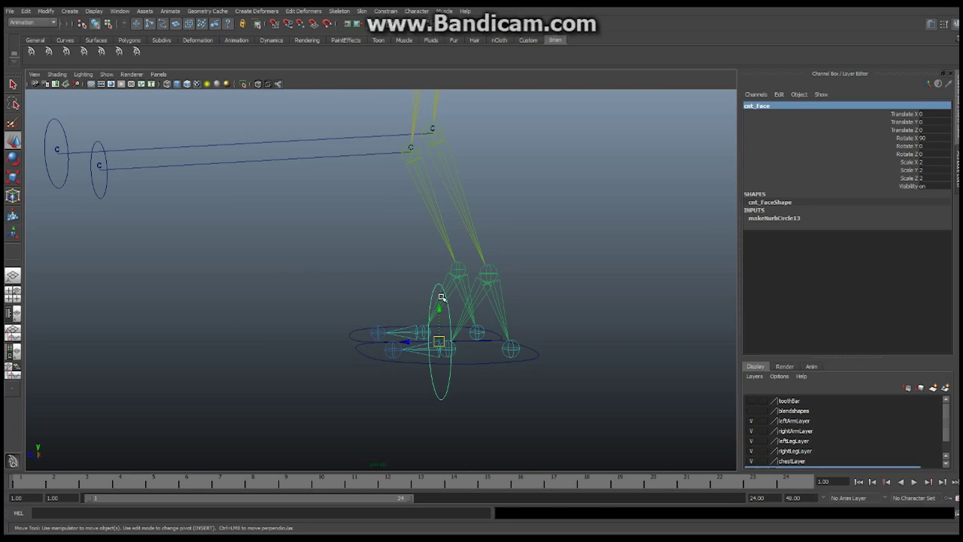
{"action": "left_click_drag", "start_coordinate": [446, 303], "coordinate": [564, 286], "text": "alt"}
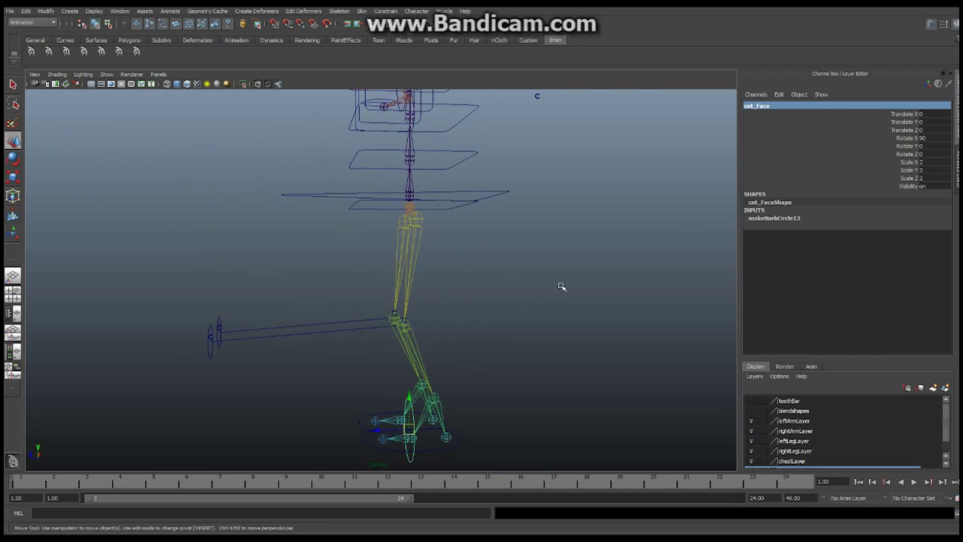
{"action": "right_click_drag", "start_coordinate": [563, 286], "coordinate": [437, 265], "text": "alt"}
{"action": "left_click_drag", "start_coordinate": [437, 265], "coordinate": [589, 320], "text": "alt"}
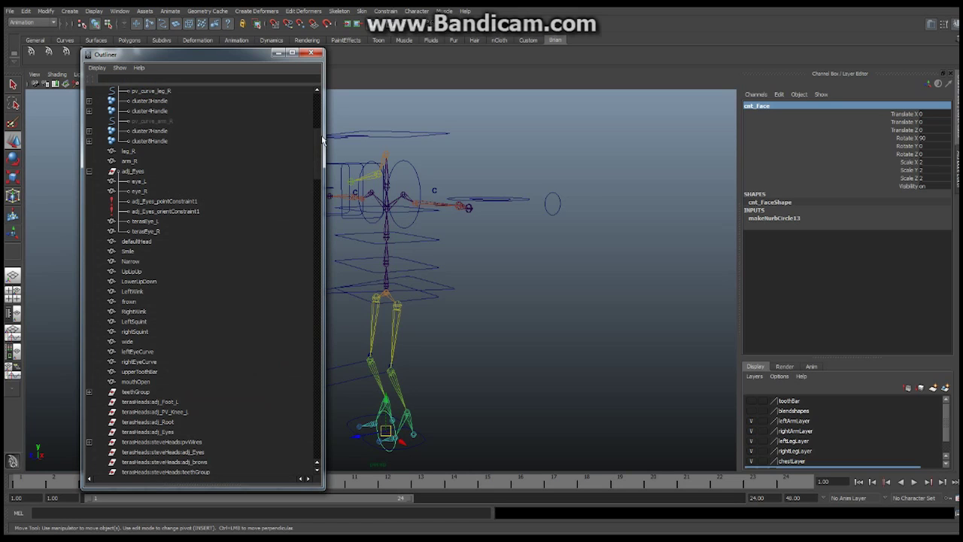
Step: In the Outliner, parent cnt_Face under the adj_eyeBrows group
{"action": "left_click_drag", "start_coordinate": [320, 138], "coordinate": [320, 170]}
{"action": "scroll", "coordinate": [199, 265], "scroll_direction": "down", "scroll_amount": 4}
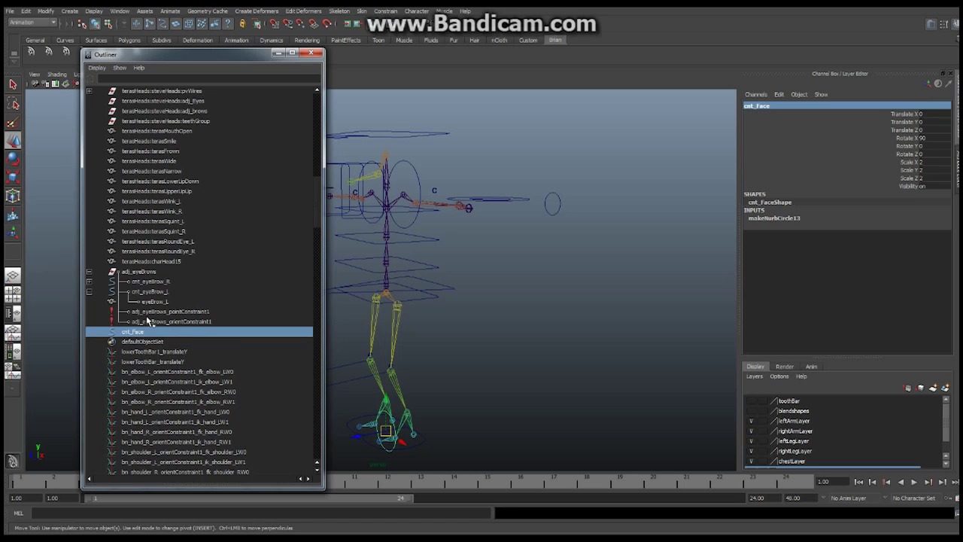
{"action": "left_click", "coordinate": [138, 333]}
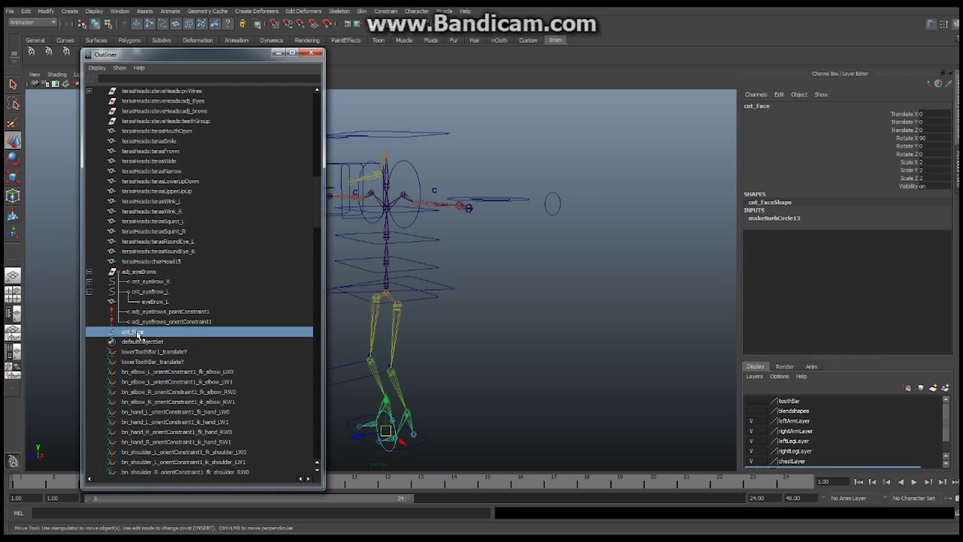
{"action": "middle_click_drag", "start_coordinate": [138, 333], "coordinate": [151, 271]}
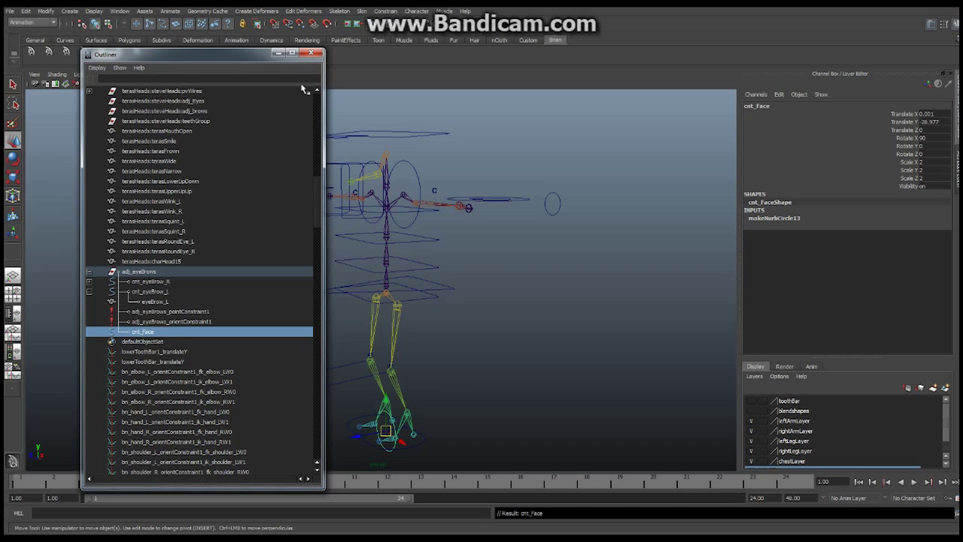
Step: Close the Outliner, push cnt_Face forward on Z, and show polygon meshes again
{"action": "left_click", "coordinate": [278, 53]}
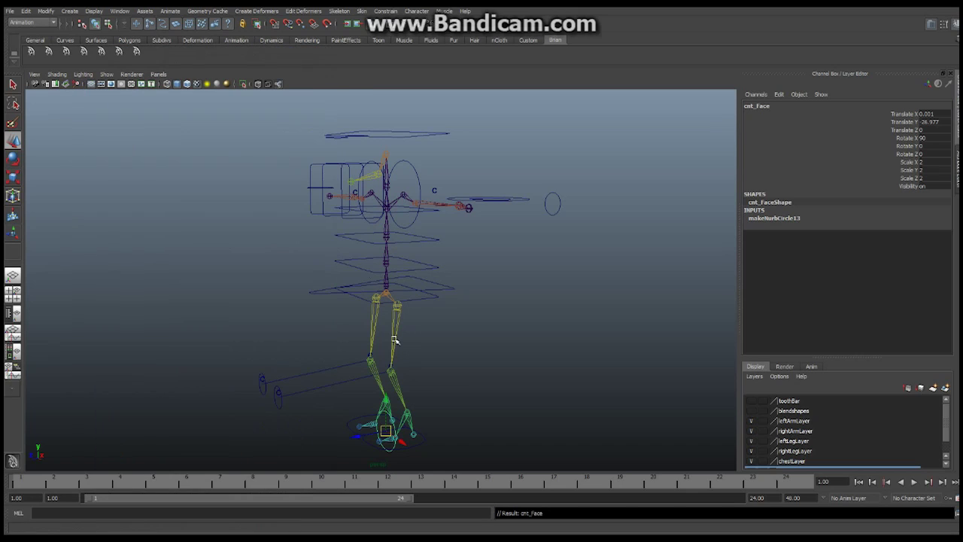
{"action": "left_click_drag", "start_coordinate": [361, 435], "coordinate": [295, 432]}
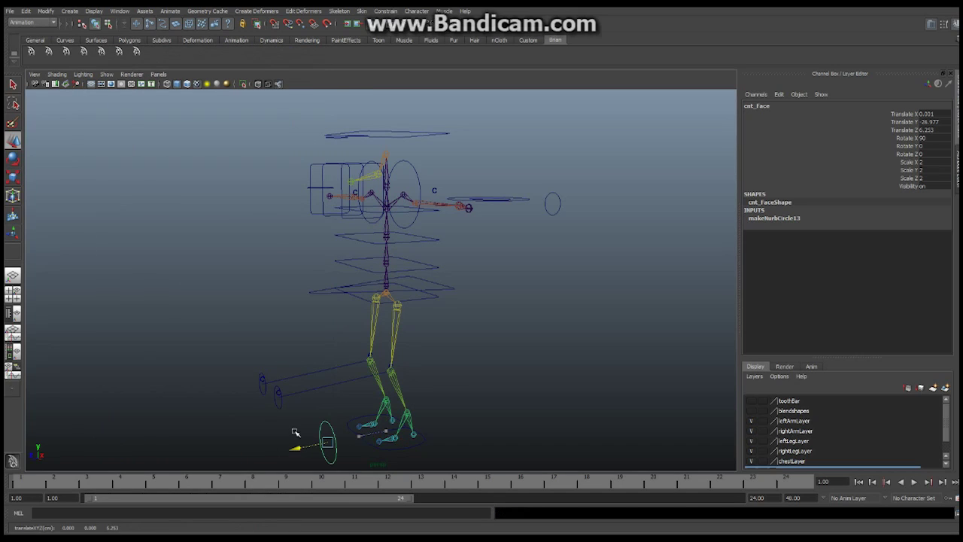
{"action": "left_click", "coordinate": [104, 76]}
{"action": "left_click", "coordinate": [144, 140]}
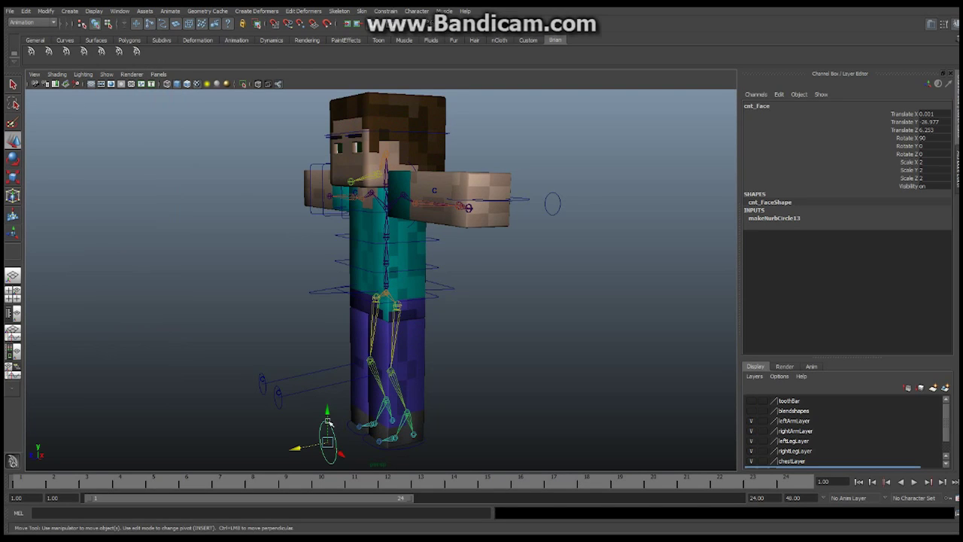
Step: Raise cnt_Face from the feet to sit in front of Steve's face
{"action": "left_click_drag", "start_coordinate": [328, 414], "coordinate": [374, 112]}
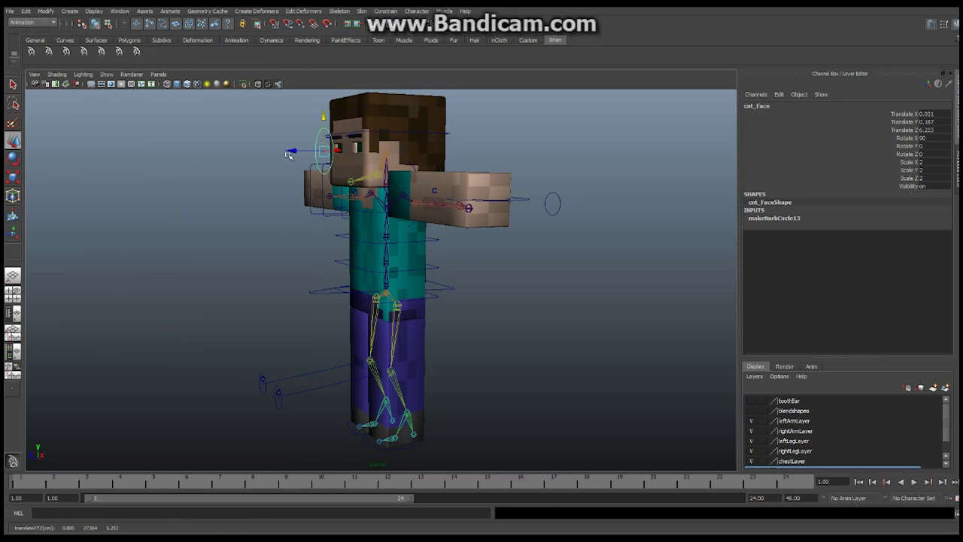
{"action": "left_click_drag", "start_coordinate": [289, 156], "coordinate": [263, 179], "text": "alt"}
{"action": "right_click_drag", "start_coordinate": [264, 179], "coordinate": [485, 248], "text": "alt"}
{"action": "left_click_drag", "start_coordinate": [434, 183], "coordinate": [368, 188], "text": "alt"}
Step: Freeze cnt_Face's transforms so translate and rotate read 0 and scale 1
{"action": "left_click", "coordinate": [45, 11]}
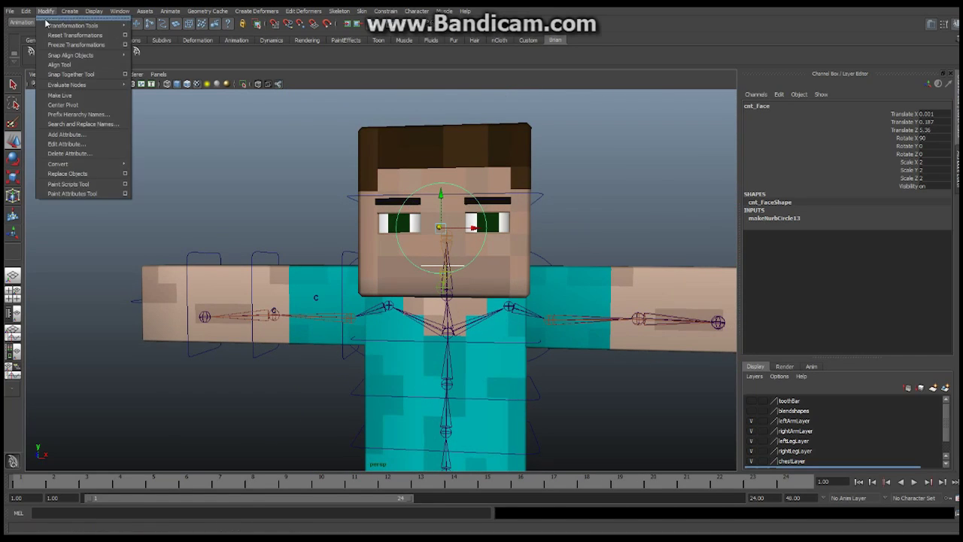
{"action": "left_click", "coordinate": [68, 44]}
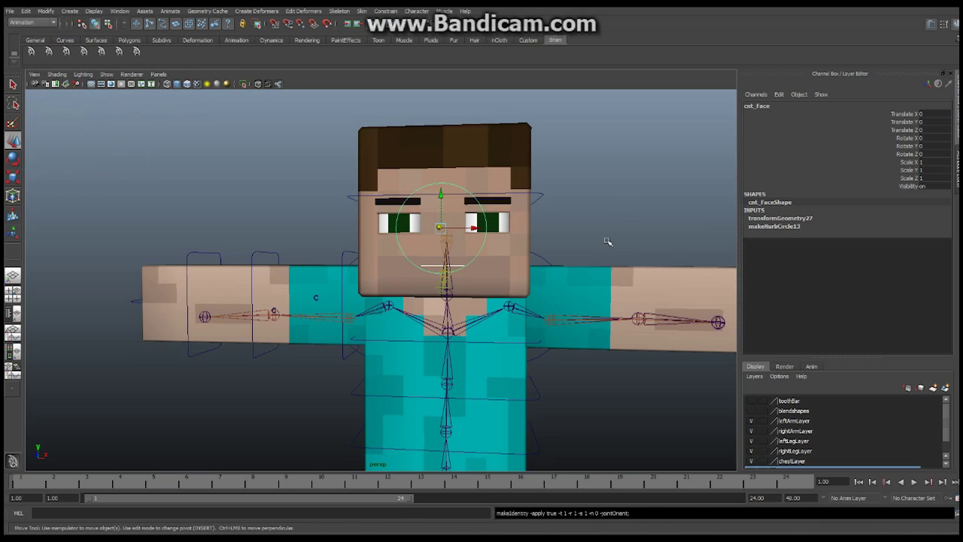
{"action": "left_click_drag", "start_coordinate": [610, 205], "coordinate": [525, 226], "text": "alt"}
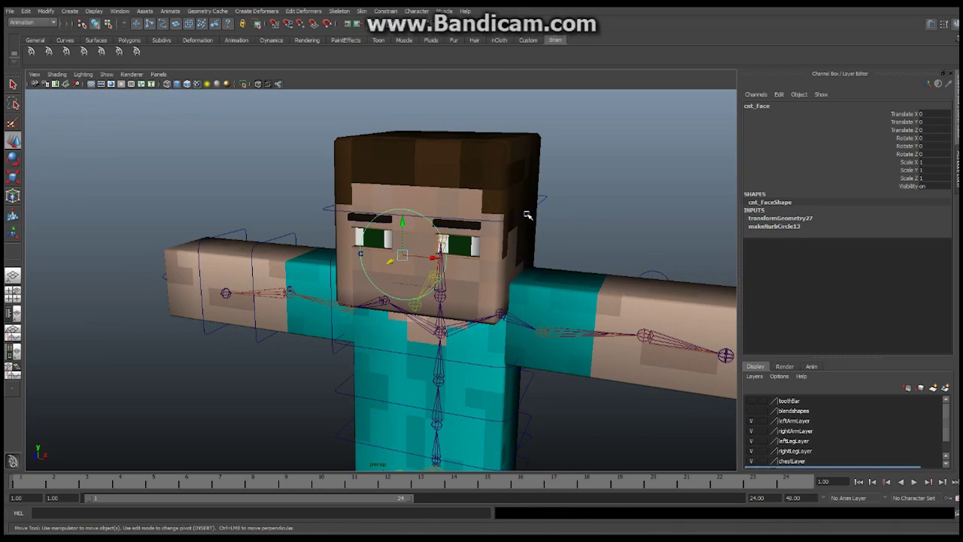
Step: Test-rotate cnt_head and undo the rotation
{"action": "left_click", "coordinate": [527, 215]}
{"action": "key", "text": "bracketleft"}
{"action": "left_click", "coordinate": [12, 158]}
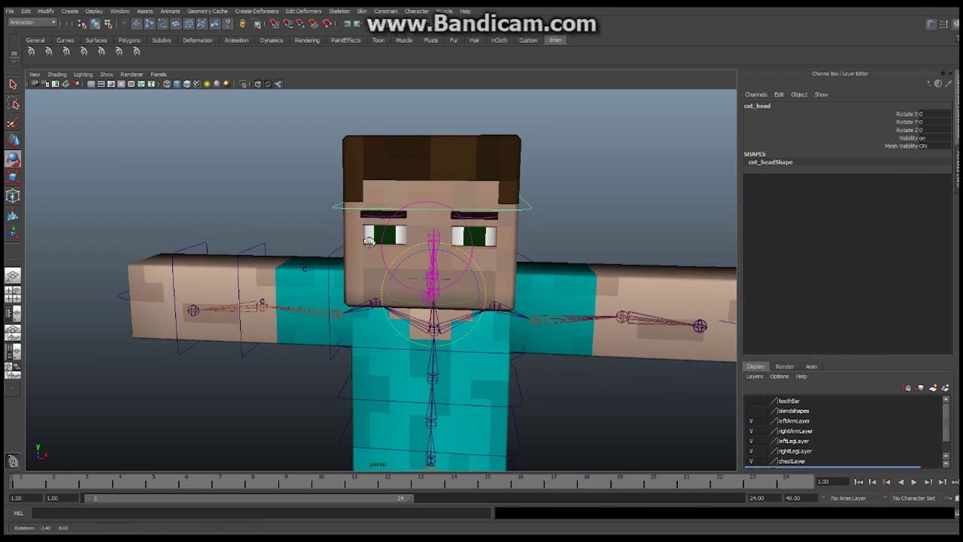
{"action": "left_click_drag", "start_coordinate": [466, 302], "coordinate": [456, 302]}
{"action": "key", "text": "ctrl+z"}
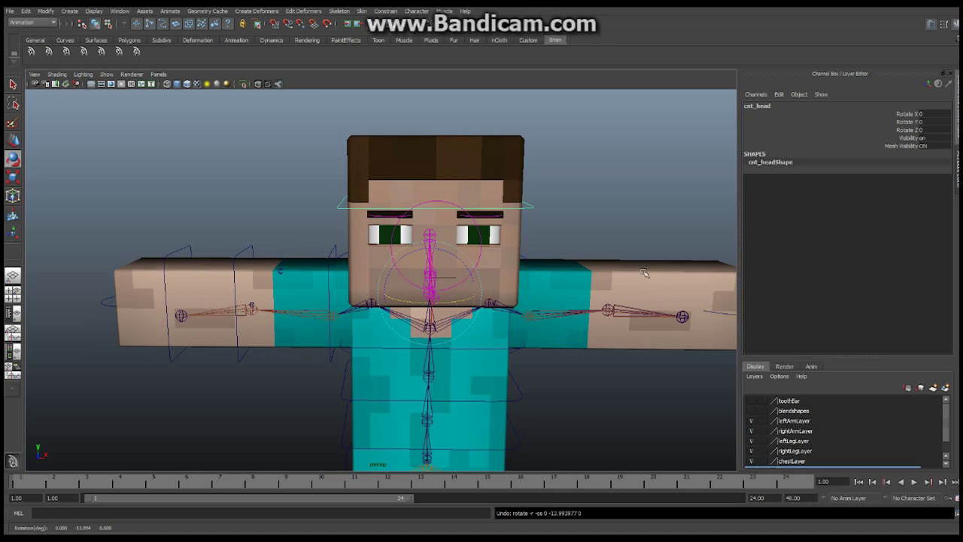
{"action": "middle_click_drag", "start_coordinate": [531, 218], "coordinate": [546, 188], "text": "alt"}
{"action": "left_click_drag", "start_coordinate": [546, 188], "coordinate": [312, 193], "text": "alt"}
Step: Test-move cnt_Face sideways and along Z, undoing each move
{"action": "left_click", "coordinate": [438, 202]}
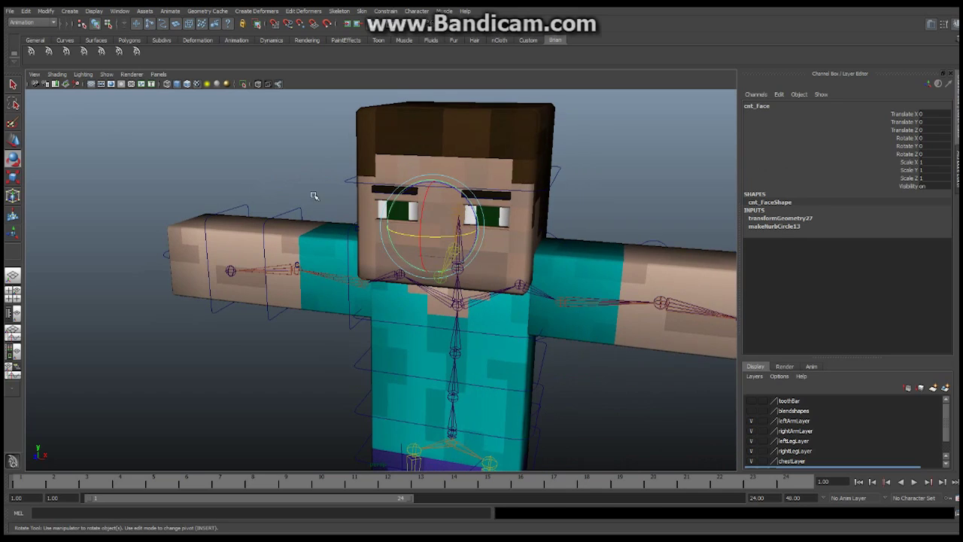
{"action": "left_click", "coordinate": [12, 140]}
{"action": "left_click_drag", "start_coordinate": [457, 229], "coordinate": [478, 228]}
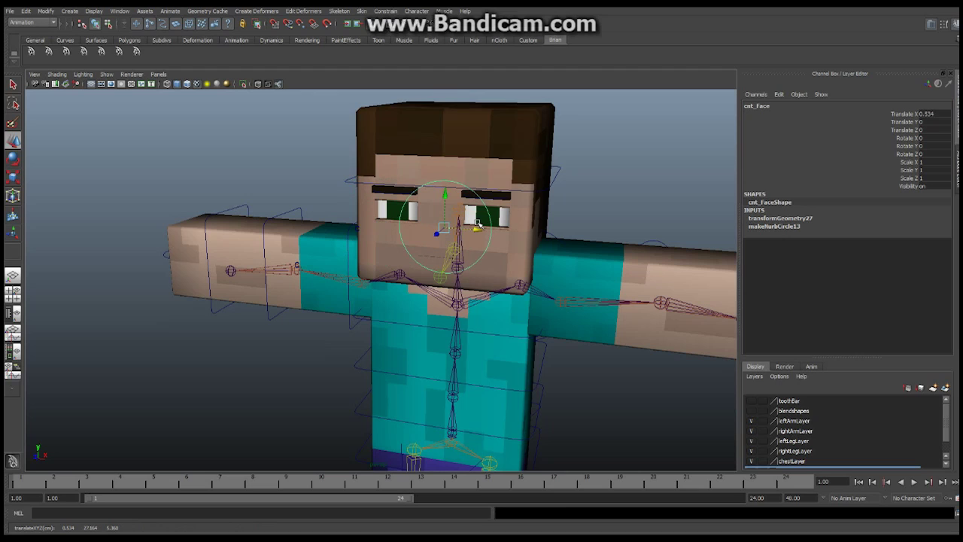
{"action": "key", "text": "ctrl+z"}
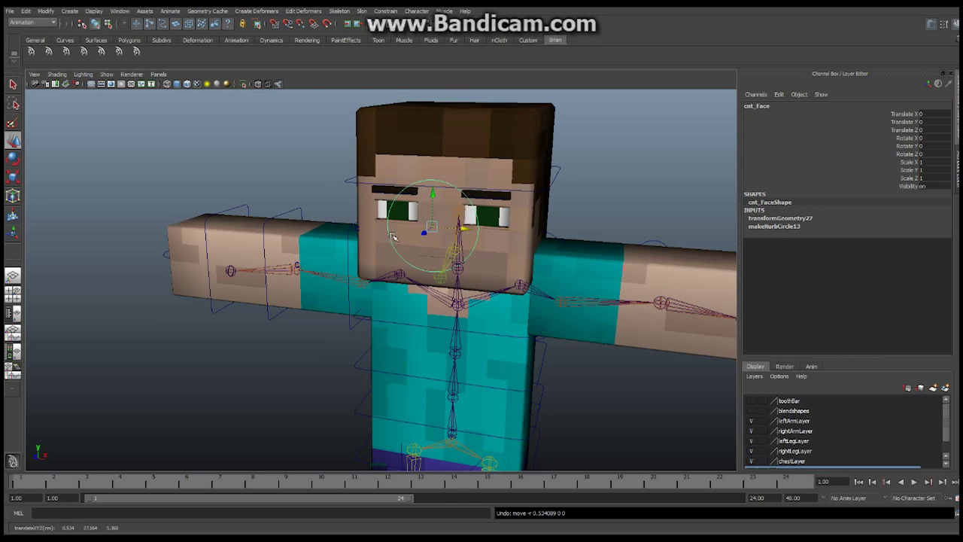
{"action": "scroll", "coordinate": [393, 238], "scroll_direction": "down", "scroll_amount": 5}
{"action": "left_click_drag", "start_coordinate": [393, 238], "coordinate": [572, 282], "text": "alt"}
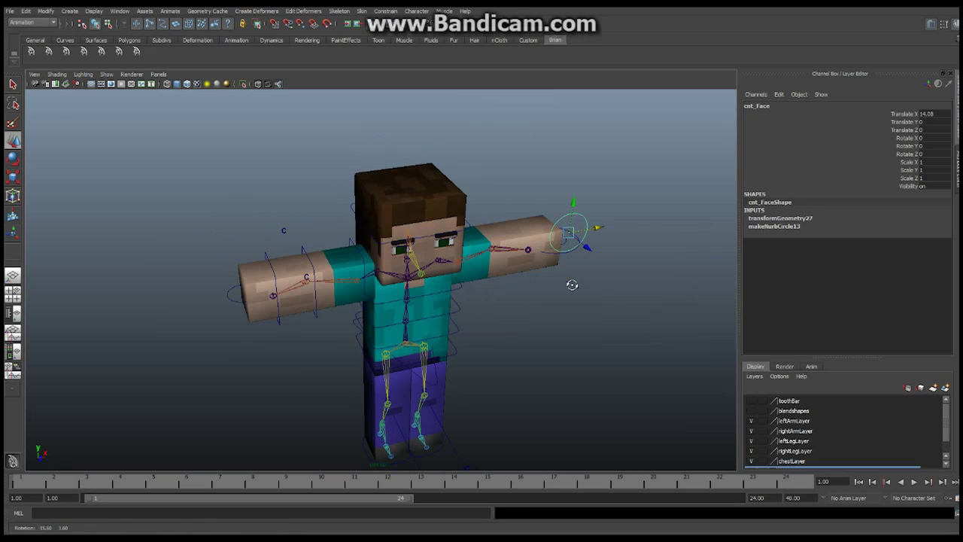
{"action": "left_click_drag", "start_coordinate": [587, 250], "coordinate": [634, 279]}
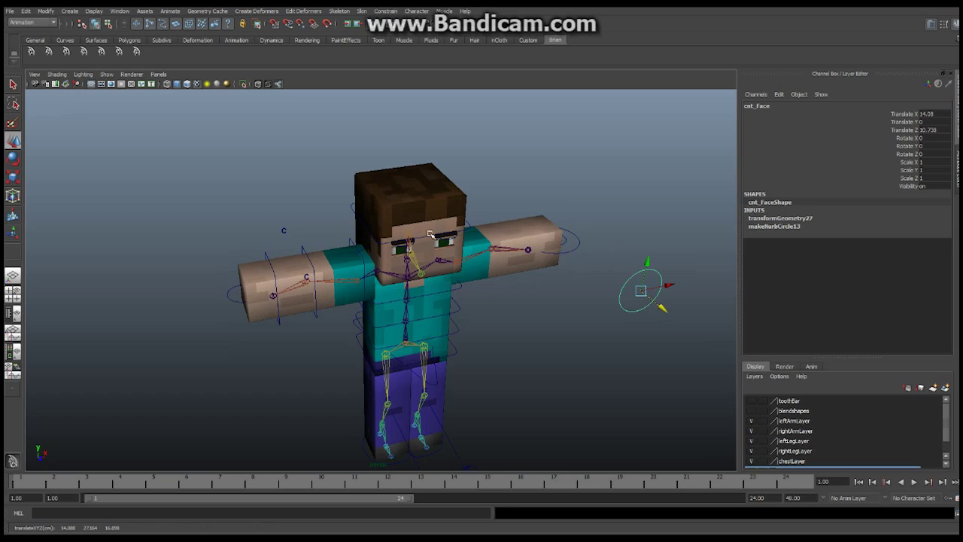
{"action": "key", "text": "ctrl+z"}
{"action": "key", "text": "ctrl+z"}
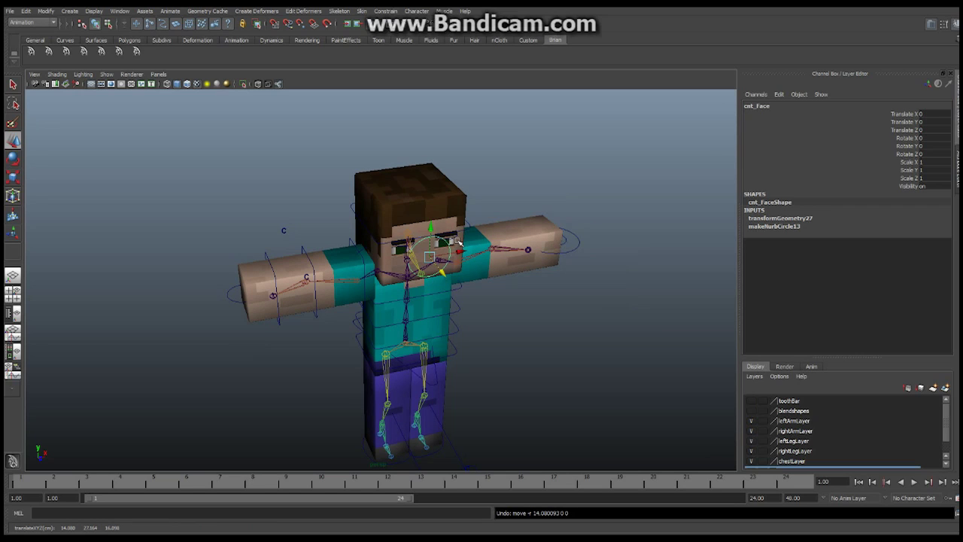
Step: Orbit around the head to confirm cnt_Face still sits over the face
{"action": "left_click_drag", "start_coordinate": [454, 239], "coordinate": [481, 233], "text": "alt"}
{"action": "right_click_drag", "start_coordinate": [482, 233], "coordinate": [516, 231], "text": "alt"}
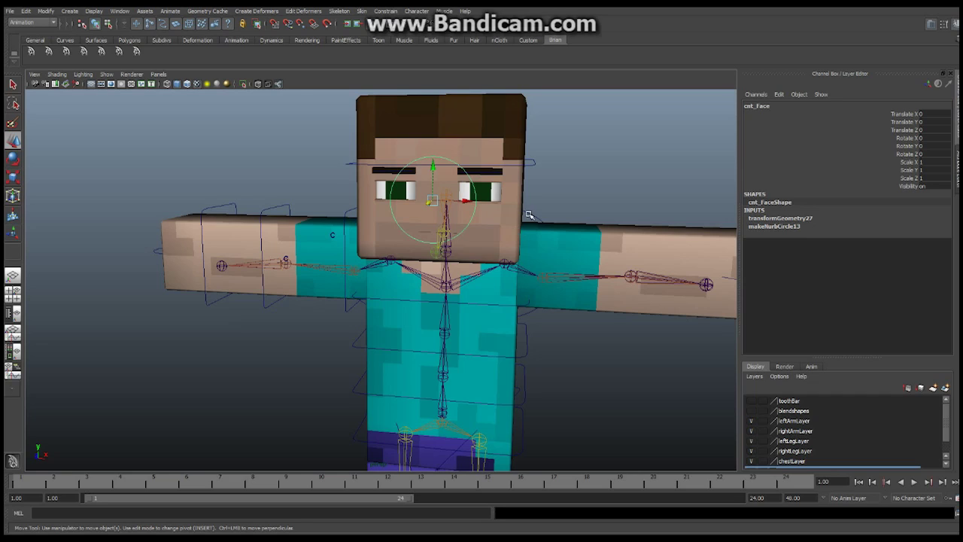
{"action": "left_click_drag", "start_coordinate": [521, 205], "coordinate": [480, 219], "text": "alt"}
{"action": "scroll", "coordinate": [480, 218], "scroll_direction": "up", "scroll_amount": 3}
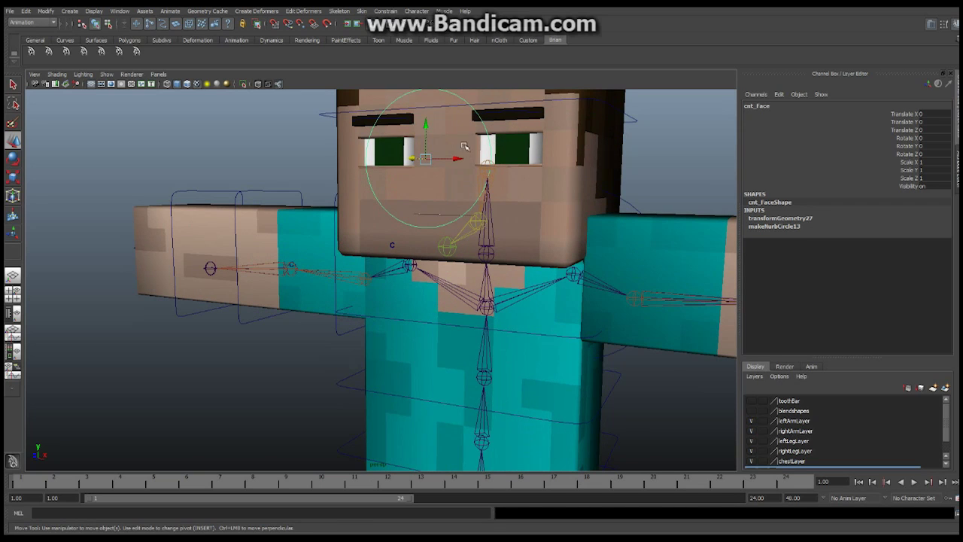
{"action": "mouse_move", "coordinate": [473, 160]}
{"action": "left_mouse_down", "text": "alt"}
{"action": "mouse_move", "coordinate": [389, 142]}
{"action": "mouse_move", "coordinate": [467, 155]}
{"action": "left_mouse_up", "text": "alt"}
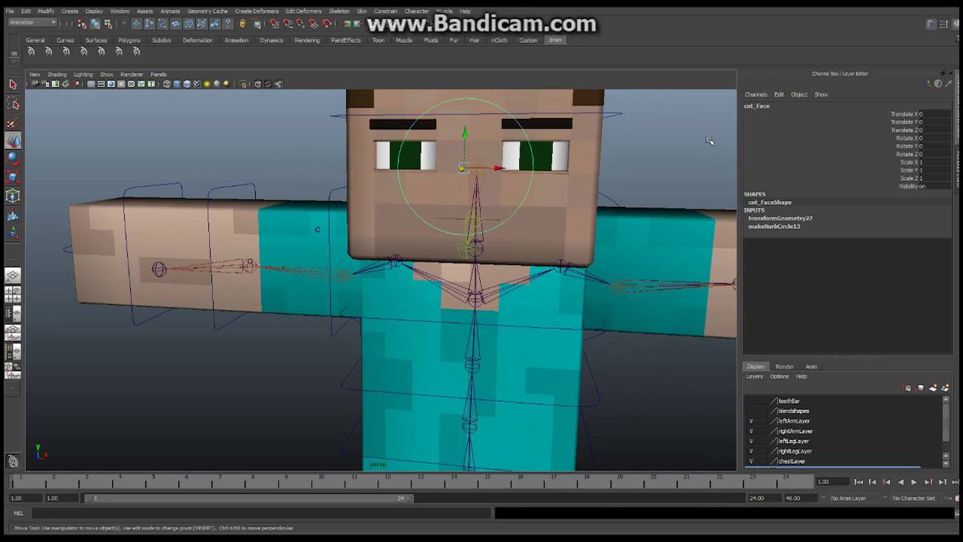
{"action": "scroll", "coordinate": [535, 161], "scroll_direction": "up", "scroll_amount": 2}
{"action": "left_click_drag", "start_coordinate": [535, 161], "coordinate": [525, 213], "text": "alt"}
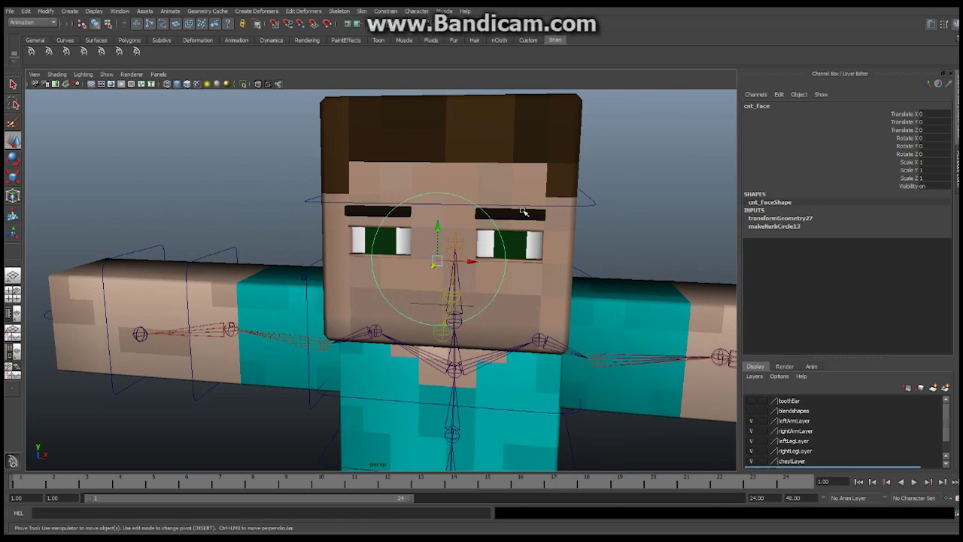
{"action": "left_click_drag", "start_coordinate": [525, 213], "coordinate": [483, 208], "text": "alt"}
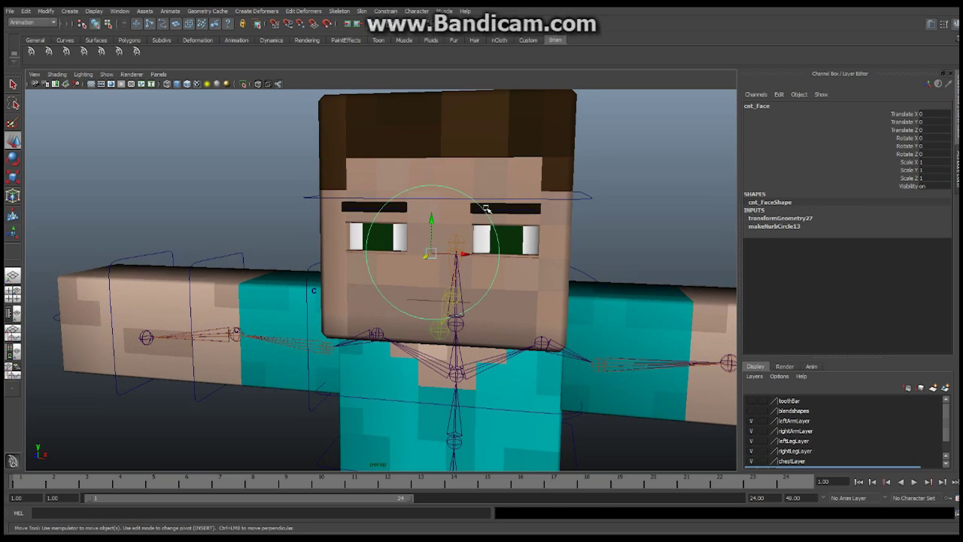
Step: Open Add Attribute for cnt_Face and enter the long name Left_Eye_LR
{"action": "left_click", "coordinate": [46, 11]}
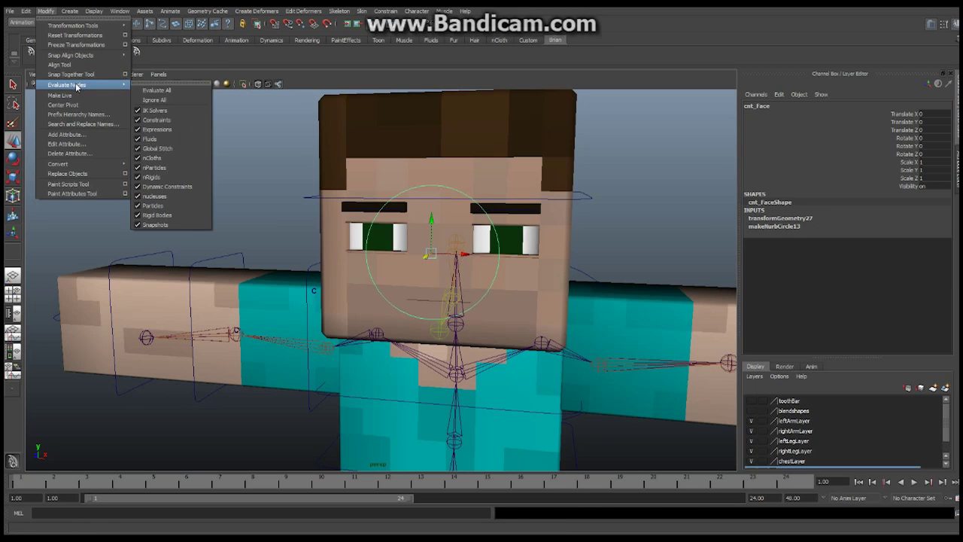
{"action": "left_click", "coordinate": [81, 134]}
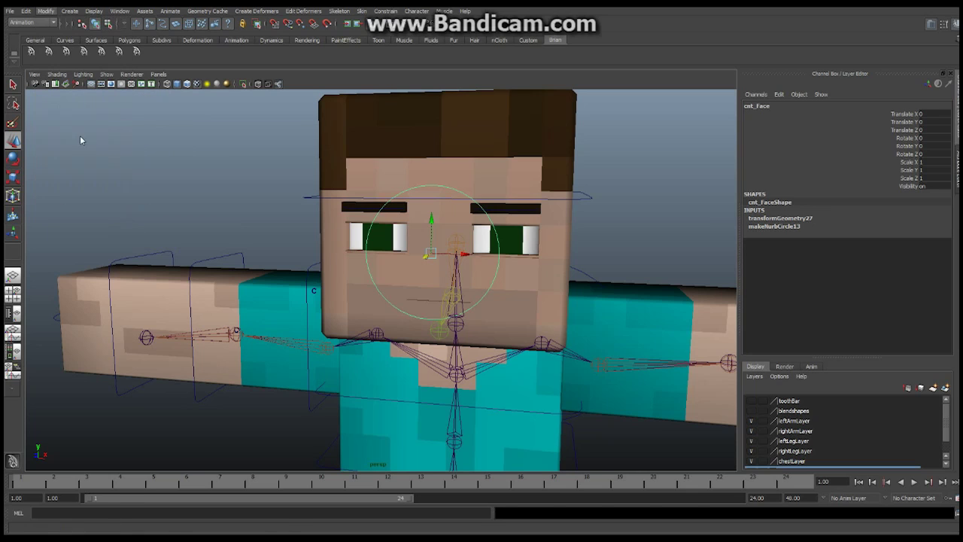
{"action": "left_click_drag", "start_coordinate": [624, 131], "coordinate": [774, 113]}
{"action": "left_click", "coordinate": [711, 148]}
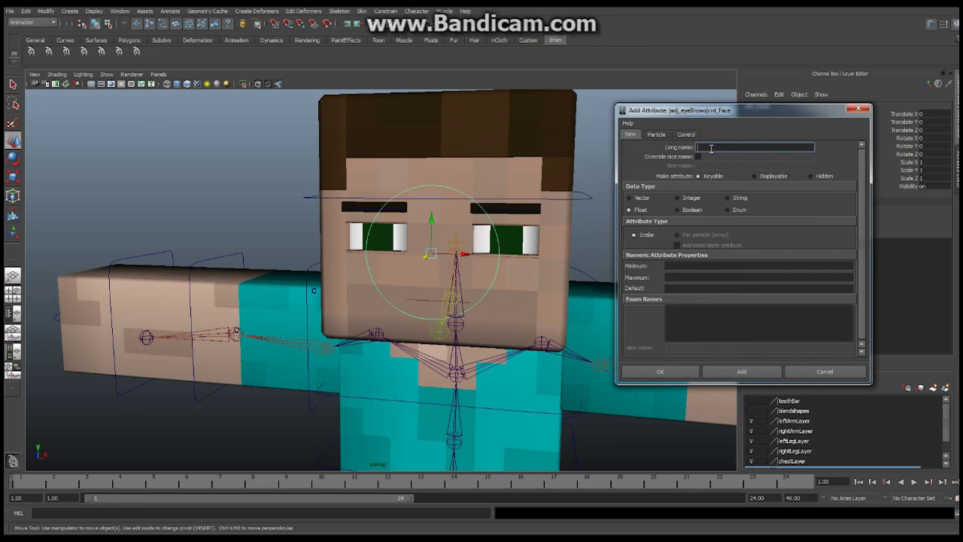
{"action": "type", "text": "Left"}
{"action": "key", "text": "BackSpace"}
{"action": "key", "text": "BackSpace"}
{"action": "key", "text": "BackSpace"}
{"action": "key", "text": "BackSpace"}
{"action": "type", "text": "le"}
{"action": "key", "text": "BackSpace"}
{"action": "key", "text": "BackSpace"}
{"action": "key", "text": "BackSpace"}
{"action": "key", "text": "BackSpace"}
{"action": "type", "text": "Left_Eye_"}
Step: Set minimum -1 and maximum 1, then create the attribute
{"action": "left_click", "coordinate": [679, 265]}
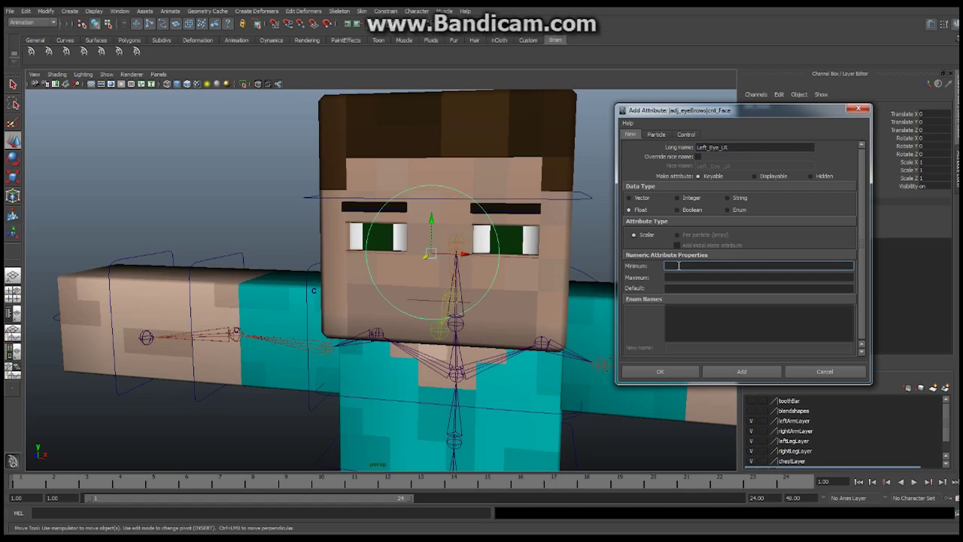
{"action": "type", "text": "-1"}
{"action": "left_click", "coordinate": [672, 277]}
{"action": "type", "text": "1"}
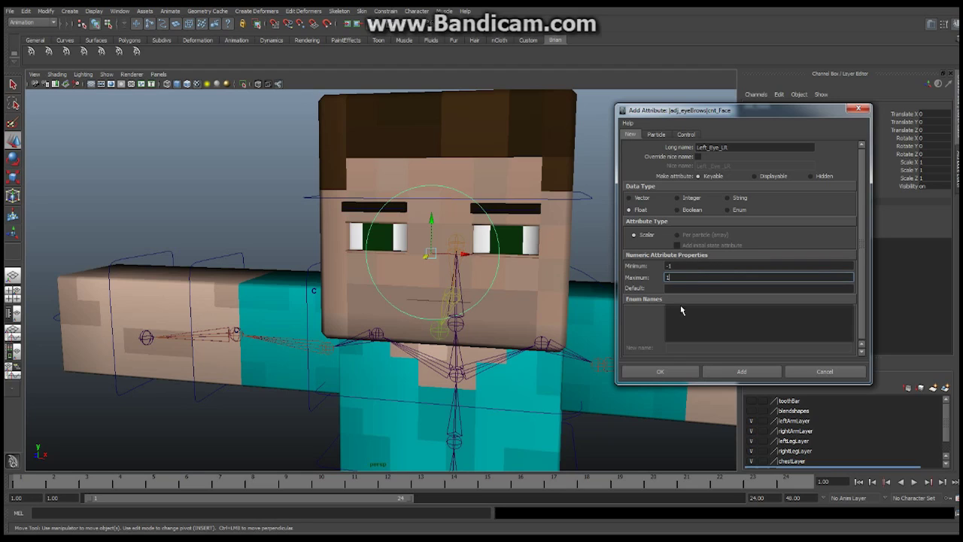
{"action": "left_click", "coordinate": [662, 371]}
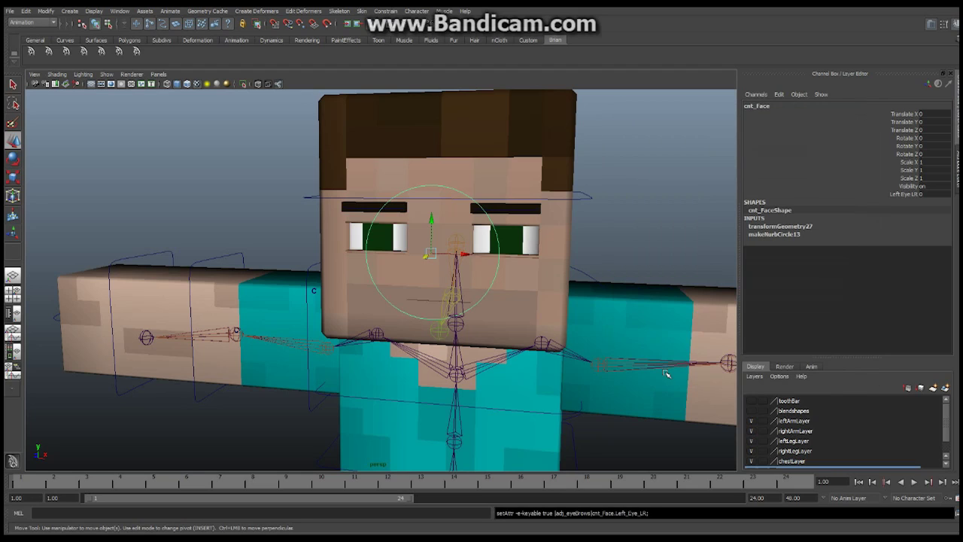
Step: Add a Right_Eye_LR attribute to cnt_Face with minimum -1 and maximum 1
{"action": "left_click", "coordinate": [45, 11]}
{"action": "left_click", "coordinate": [65, 136]}
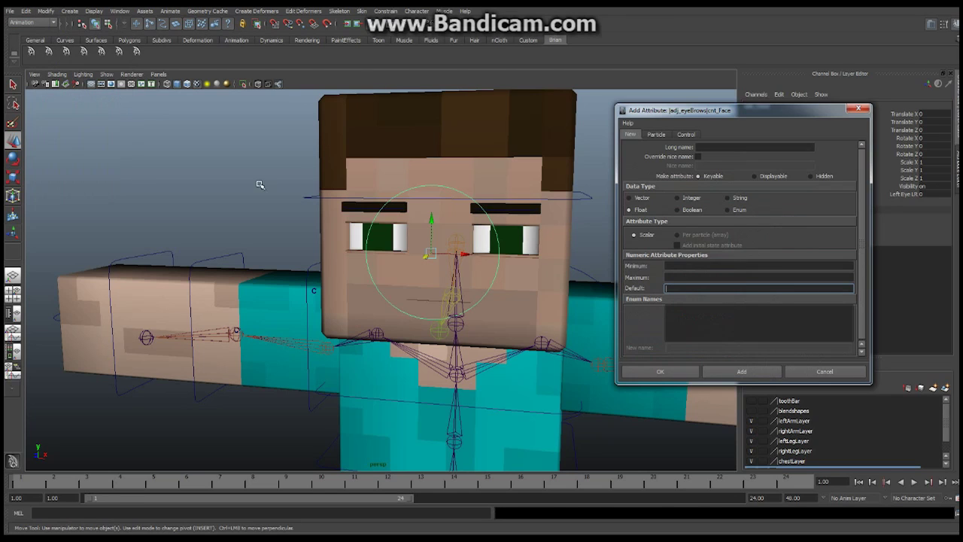
{"action": "left_click", "coordinate": [714, 148]}
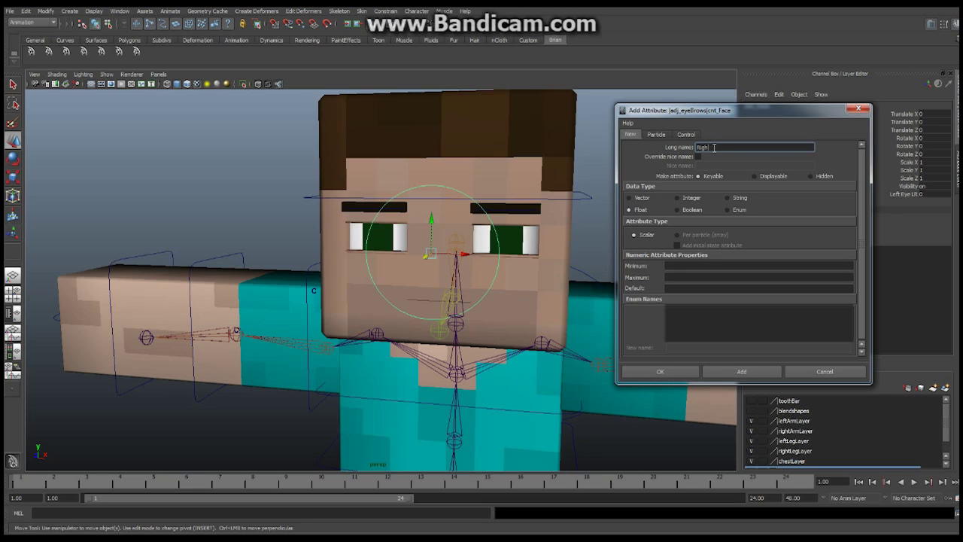
{"action": "type", "text": "Right_Eye_LR"}
{"action": "left_click", "coordinate": [680, 266]}
{"action": "type", "text": "-1"}
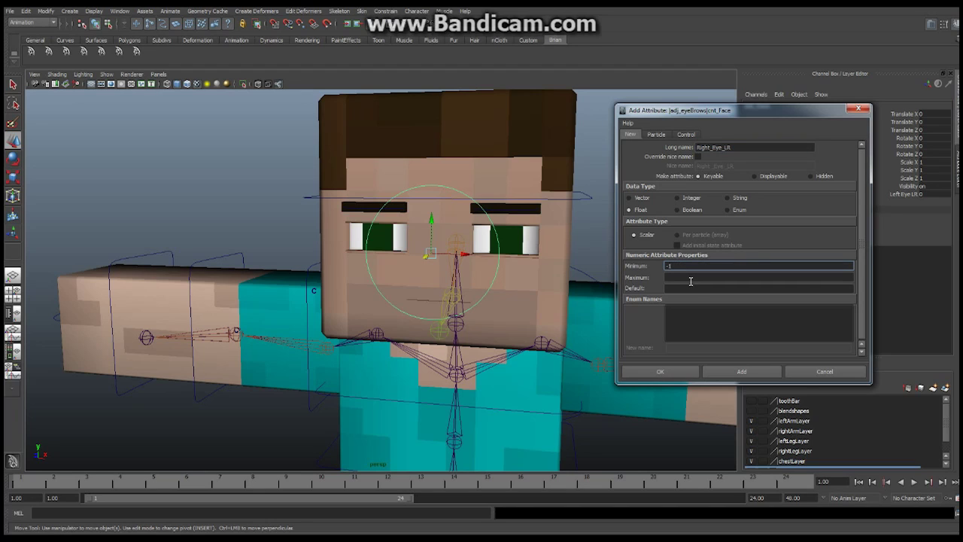
{"action": "left_click", "coordinate": [694, 277]}
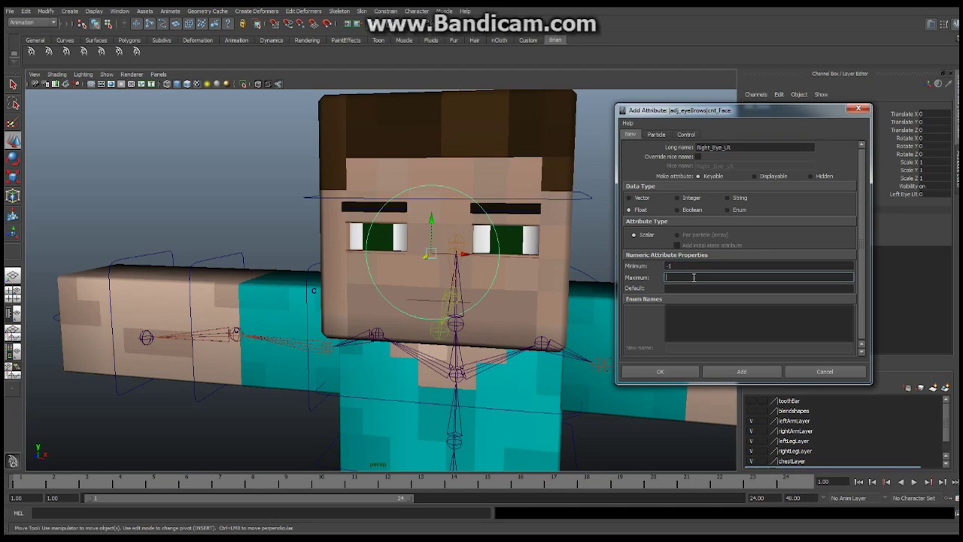
{"action": "left_click", "coordinate": [741, 371]}
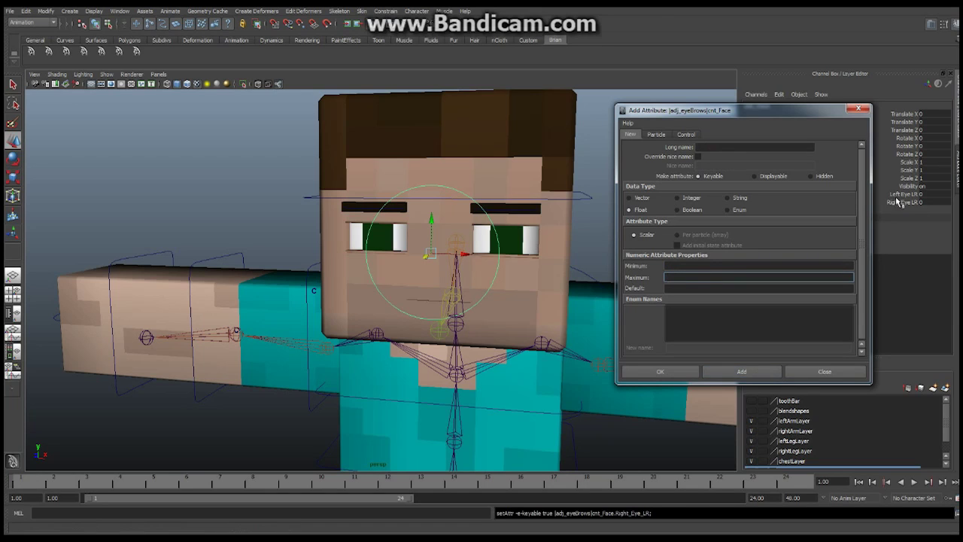
Step: Add a Left_Eye_UD attribute ranging -1 to 1
{"action": "left_click", "coordinate": [707, 147]}
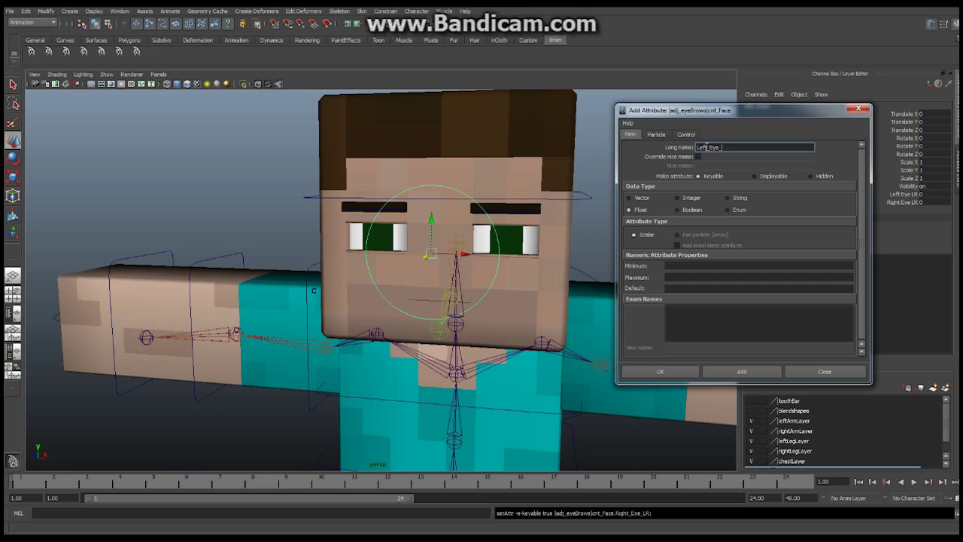
{"action": "type", "text": "Left_Eye_L"}
{"action": "left_click", "coordinate": [683, 266]}
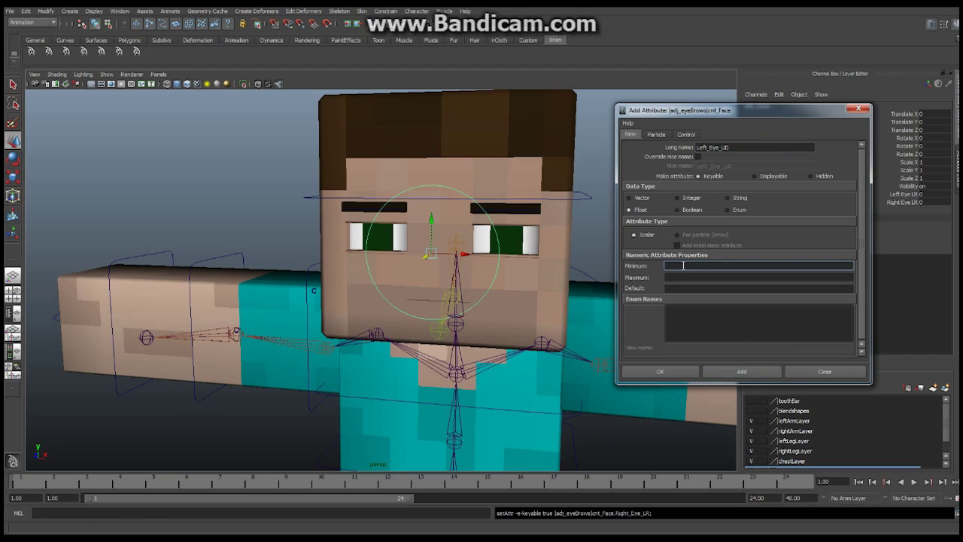
{"action": "type", "text": "-1"}
{"action": "left_click", "coordinate": [672, 276]}
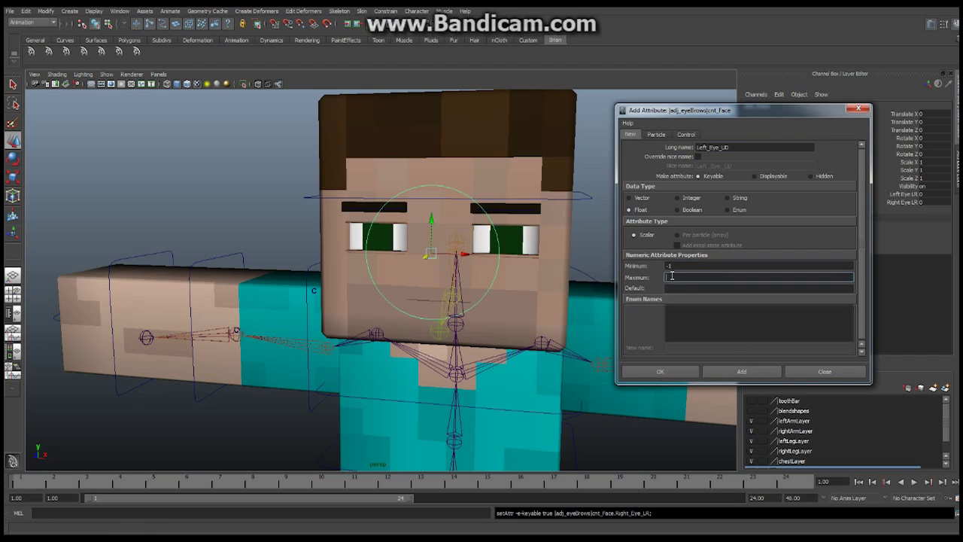
{"action": "left_click", "coordinate": [742, 371]}
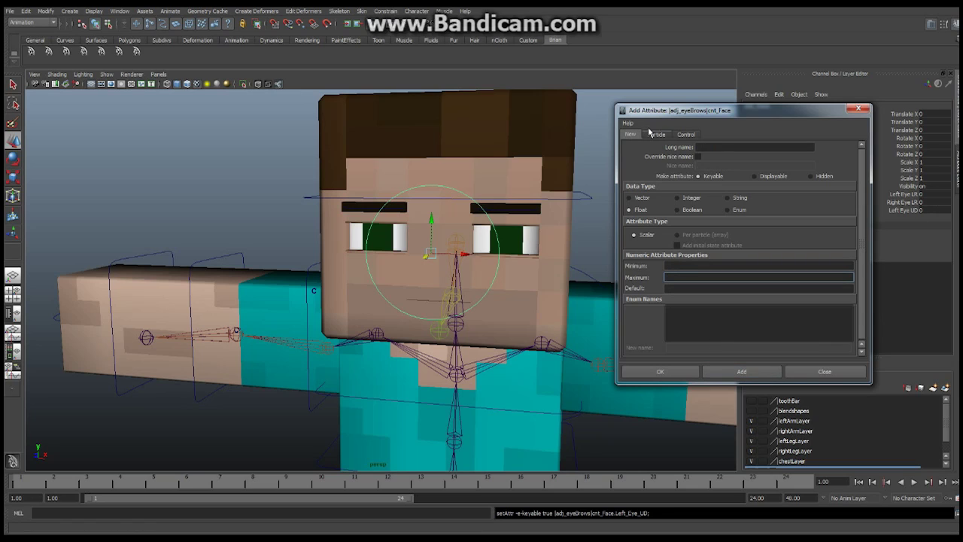
Step: Add a Right_Eye_UD attribute ranging -1 to 1, then close the window
{"action": "left_click", "coordinate": [729, 148]}
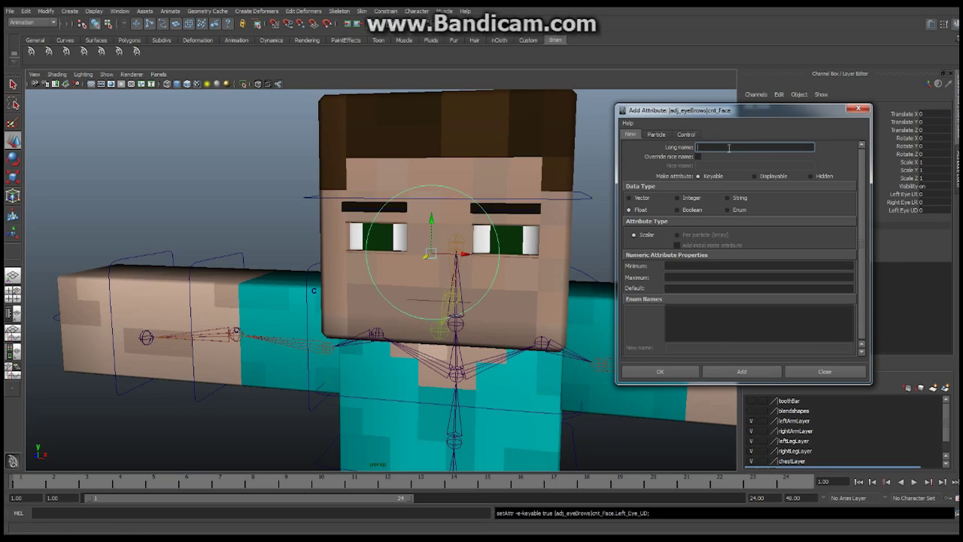
{"action": "type", "text": "Right_Eye_UD"}
{"action": "left_click", "coordinate": [687, 266]}
{"action": "type", "text": "-1"}
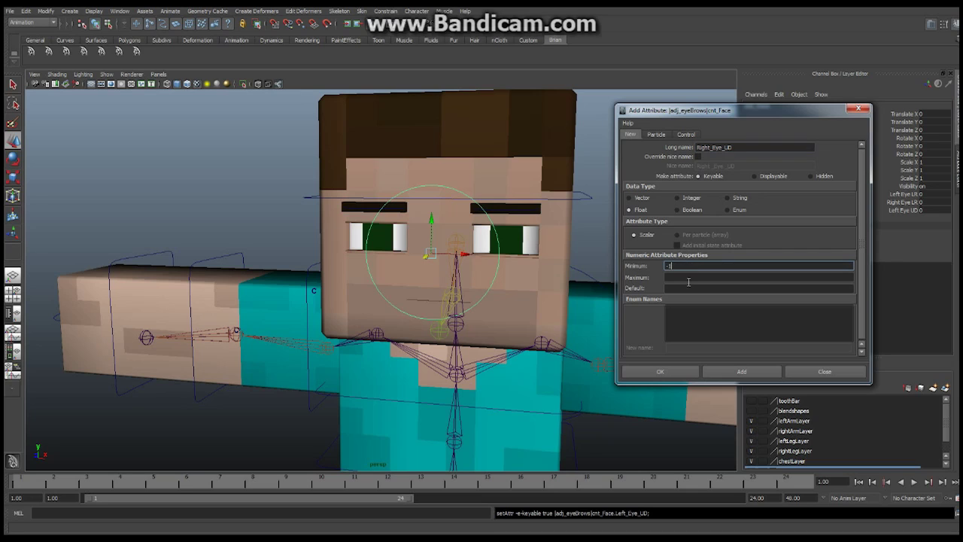
{"action": "left_click", "coordinate": [681, 279]}
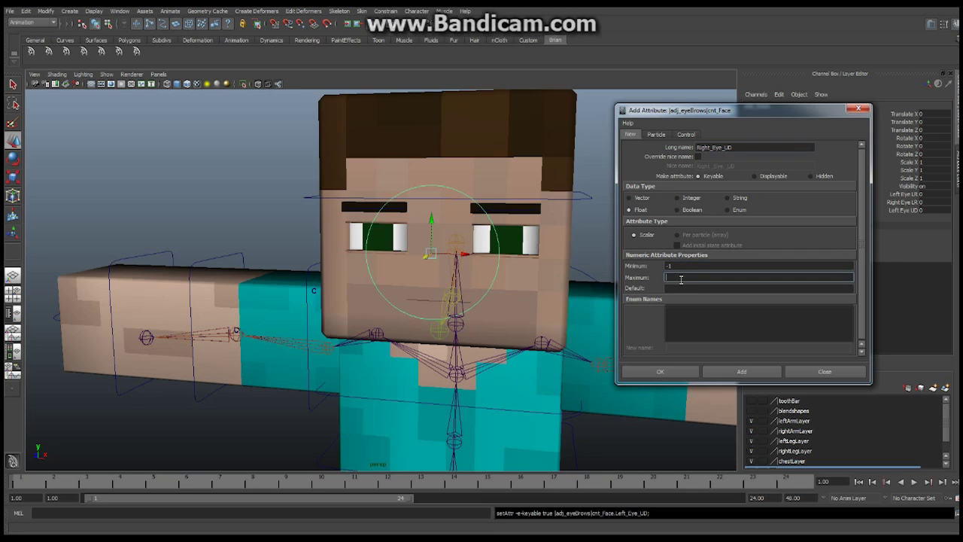
{"action": "left_click", "coordinate": [741, 374]}
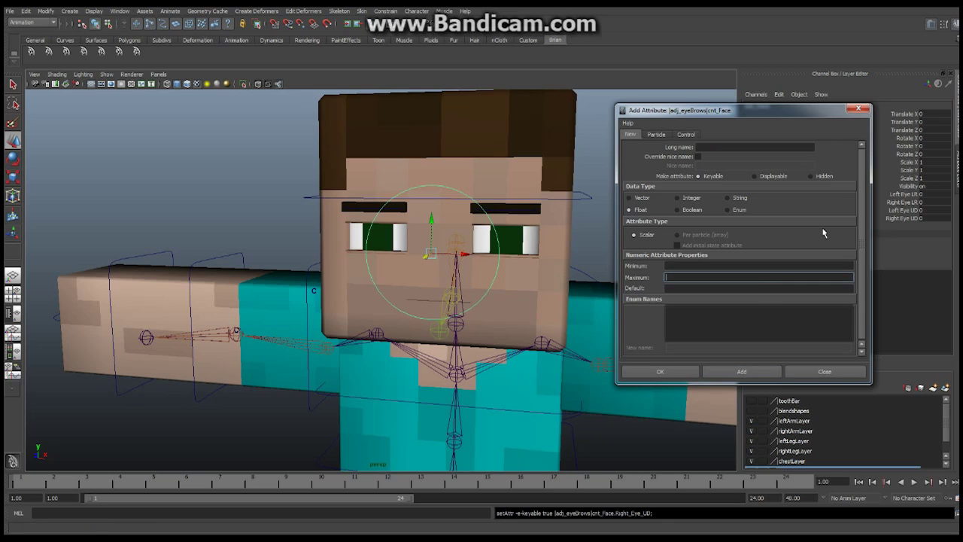
{"action": "left_click", "coordinate": [828, 374]}
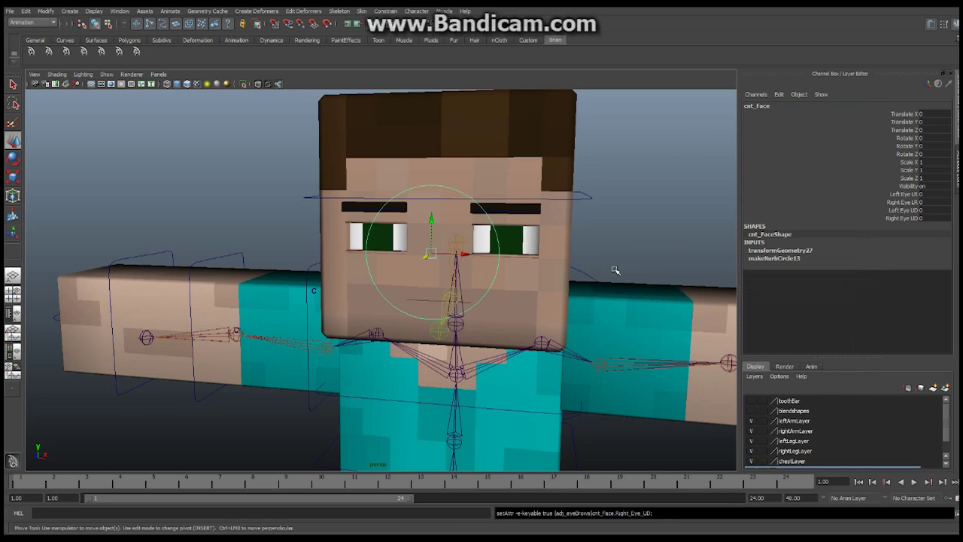
Step: Orbit to a front three-quarter view of Steve and open Set Driven Key with cnt_Face as driven
{"action": "right_click_drag", "start_coordinate": [562, 284], "coordinate": [489, 230], "text": "alt"}
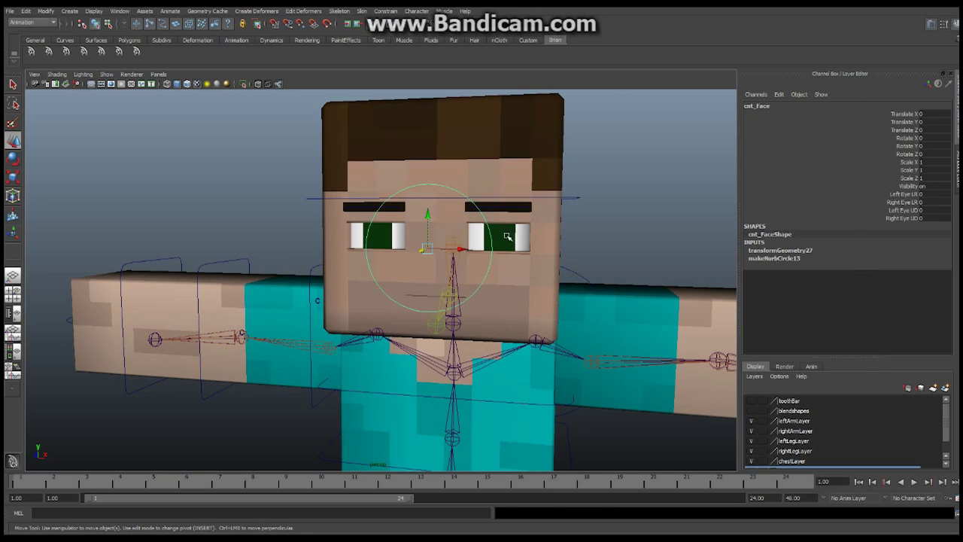
{"action": "left_click_drag", "start_coordinate": [565, 291], "coordinate": [542, 286], "text": "alt"}
{"action": "right_click_drag", "start_coordinate": [541, 286], "coordinate": [461, 258], "text": "alt"}
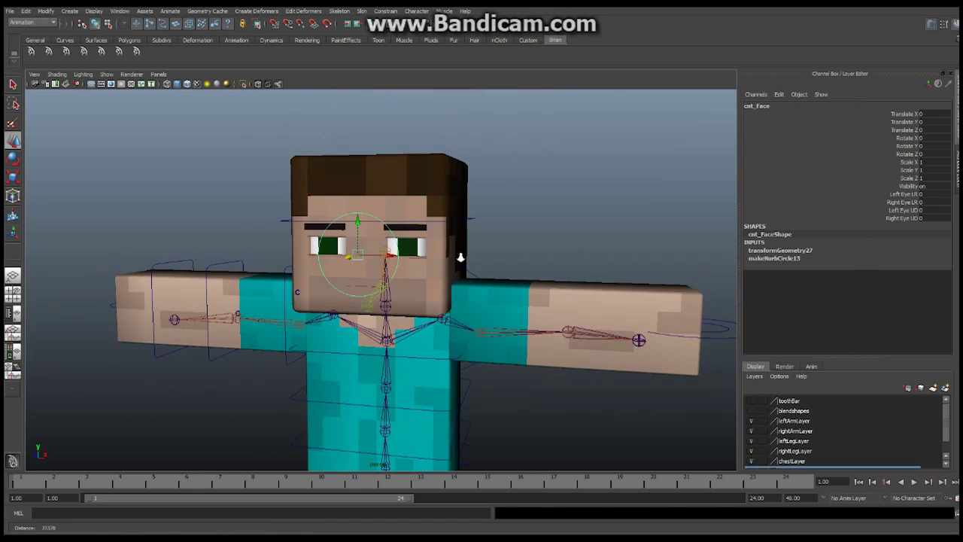
{"action": "mouse_move", "coordinate": [461, 257]}
{"action": "left_mouse_down", "text": "alt"}
{"action": "mouse_move", "coordinate": [353, 264]}
{"action": "mouse_move", "coordinate": [418, 272]}
{"action": "mouse_move", "coordinate": [467, 260]}
{"action": "left_mouse_up", "text": "alt"}
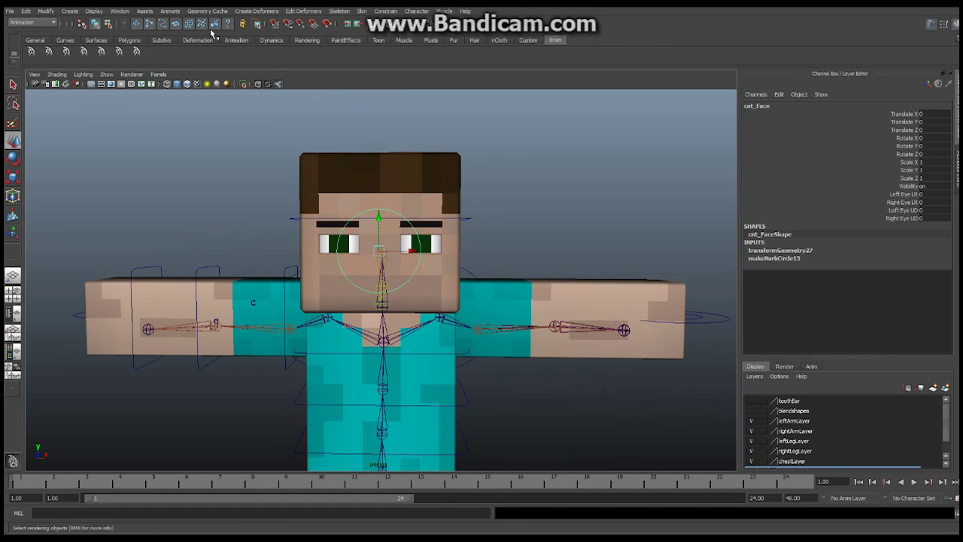
{"action": "left_click", "coordinate": [169, 10]}
{"action": "mouse_move", "coordinate": [208, 57]}
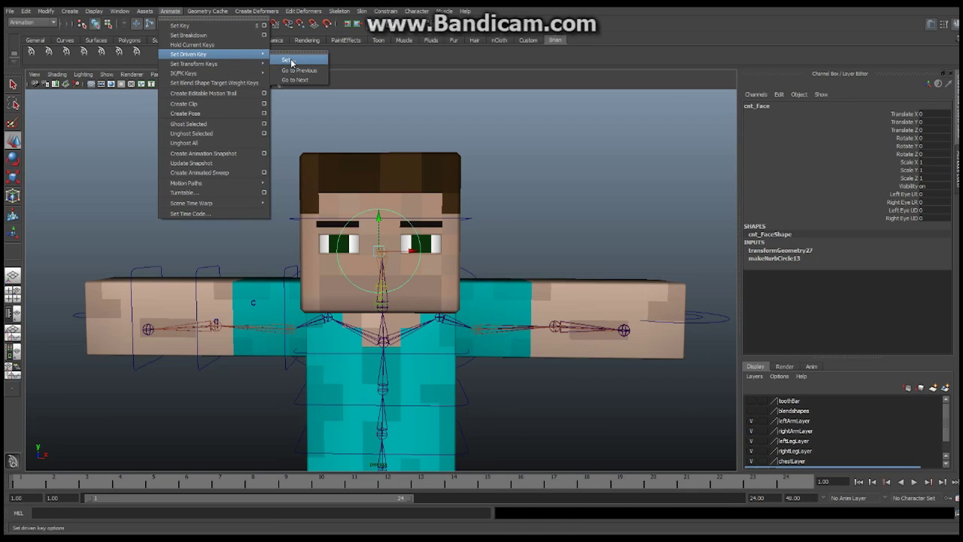
{"action": "left_click", "coordinate": [291, 62]}
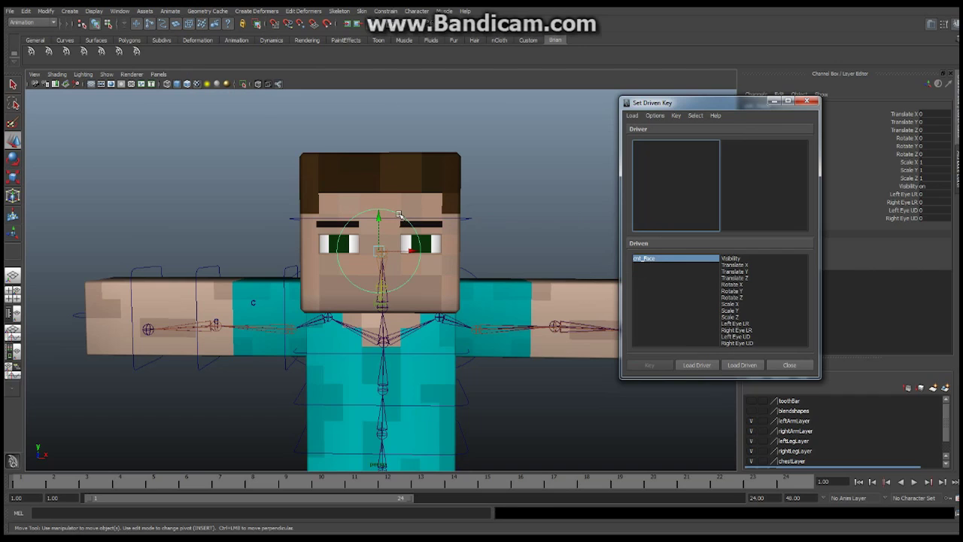
Step: Load cnt_Face as the driver and select the control inside the screen-left eye
{"action": "left_click", "coordinate": [696, 365]}
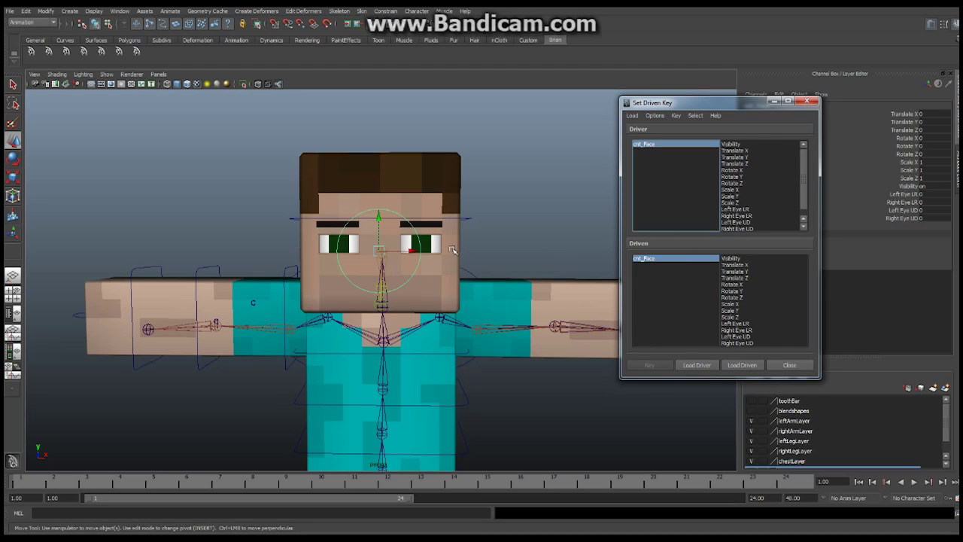
{"action": "left_click", "coordinate": [347, 243]}
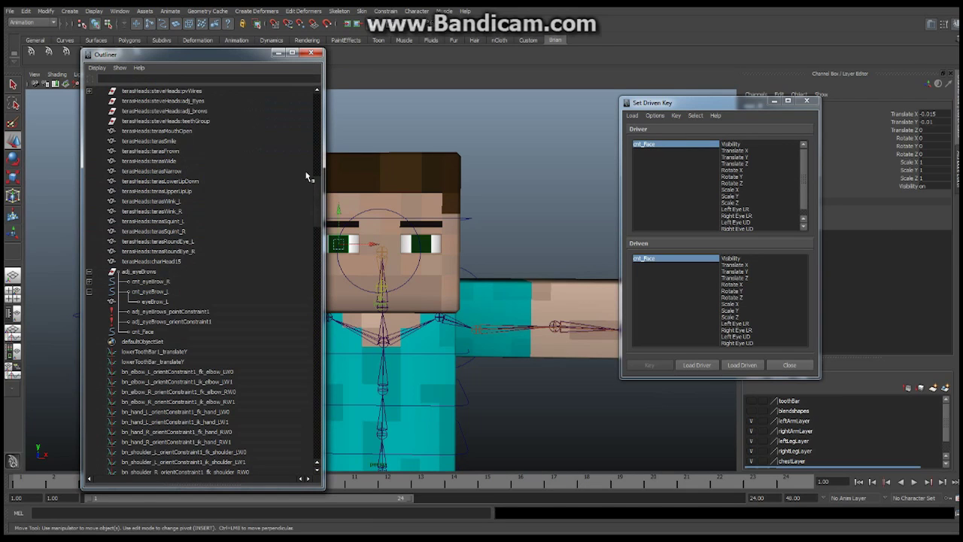
{"action": "left_click_drag", "start_coordinate": [316, 194], "coordinate": [314, 143]}
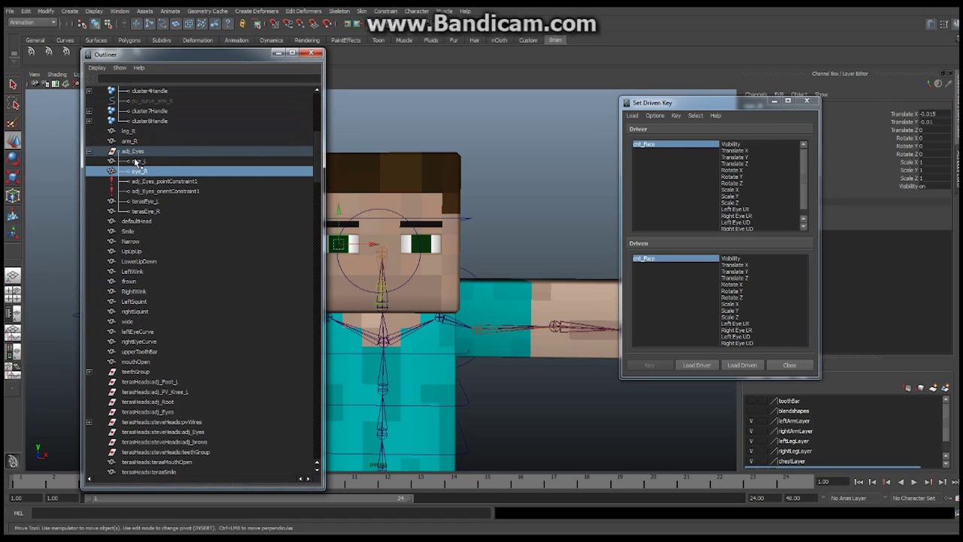
{"action": "left_click", "coordinate": [278, 54]}
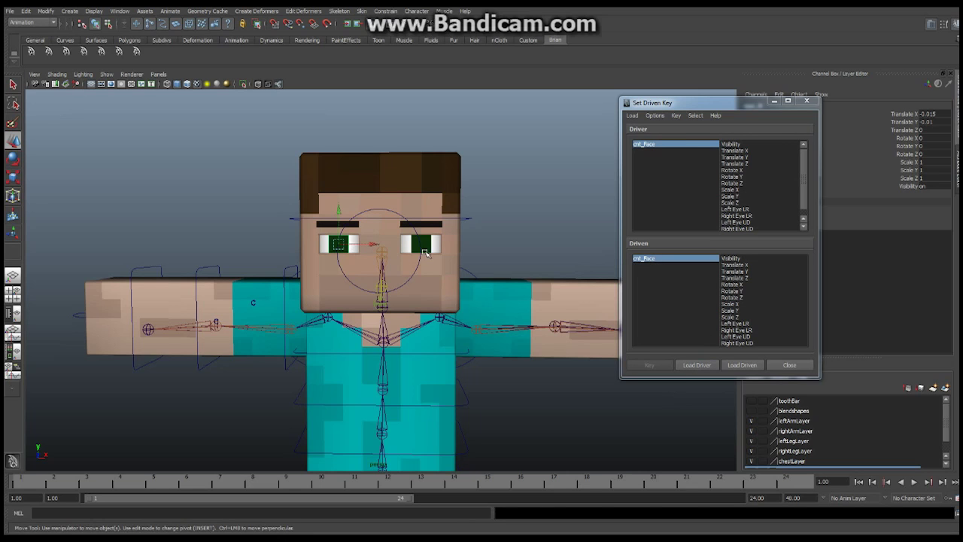
Step: Choose Right Eye LR as the driving attribute and shift the eye control left
{"action": "left_click_drag", "start_coordinate": [427, 254], "coordinate": [390, 248], "text": "alt"}
{"action": "scroll", "coordinate": [390, 248], "scroll_direction": "up", "scroll_amount": 4}
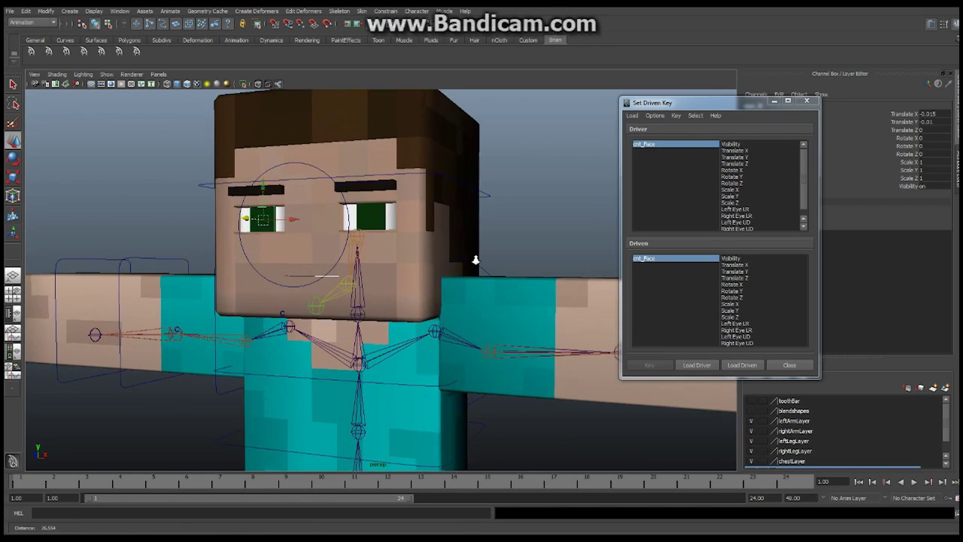
{"action": "left_click", "coordinate": [738, 216]}
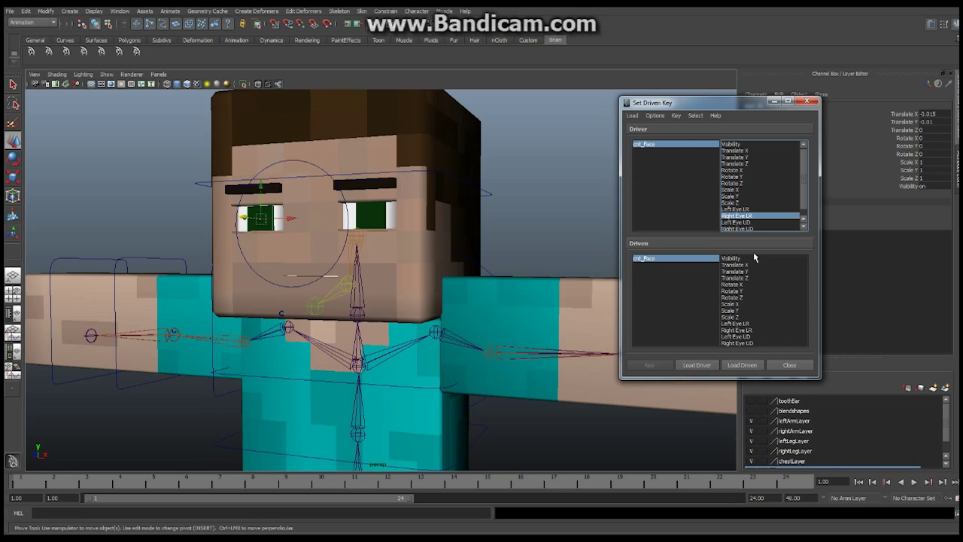
{"action": "left_click_drag", "start_coordinate": [314, 229], "coordinate": [331, 241], "text": "alt"}
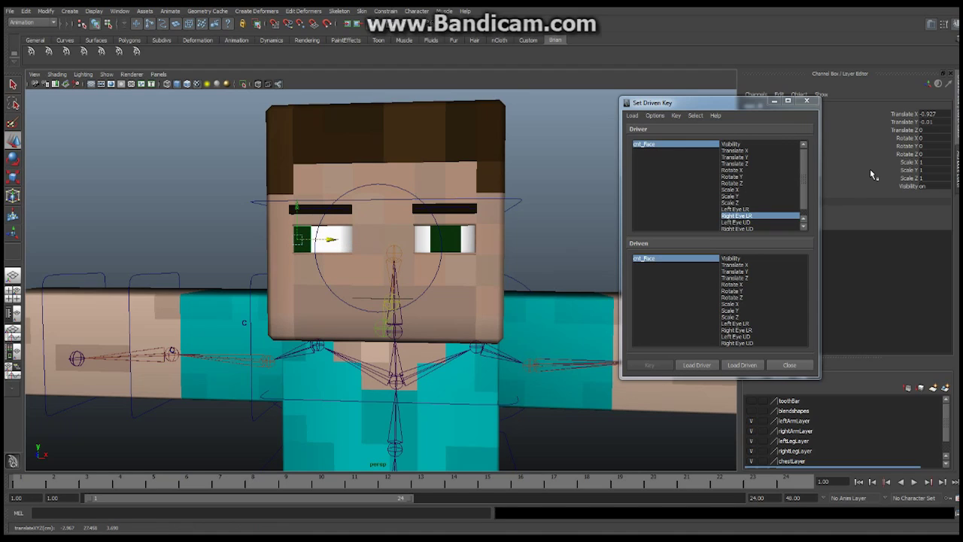
Step: Set the eye control's X position to -1 and its vertical position to 0
{"action": "double_click", "coordinate": [939, 115]}
{"action": "type", "text": "-1"}
{"action": "key", "text": "Return"}
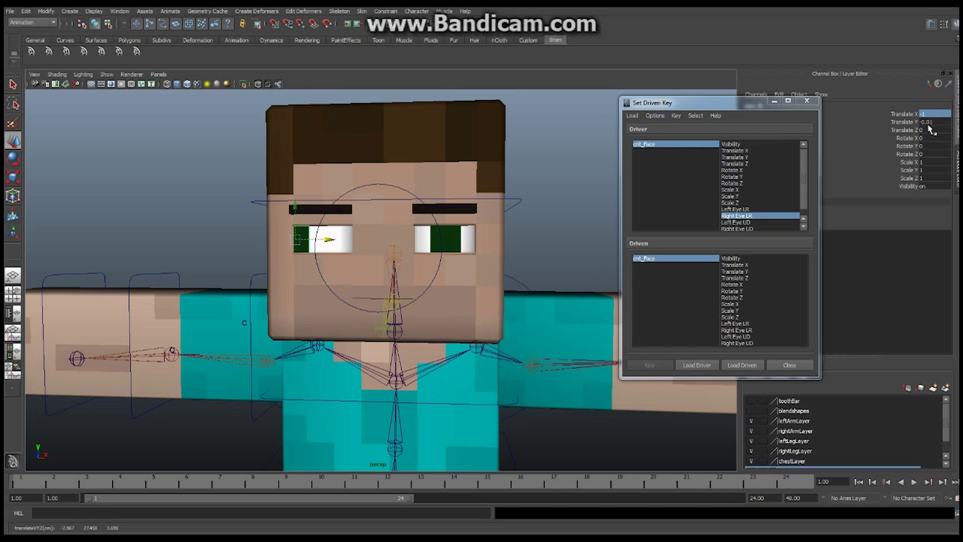
{"action": "double_click", "coordinate": [933, 121]}
{"action": "type", "text": "0"}
{"action": "key", "text": "Return"}
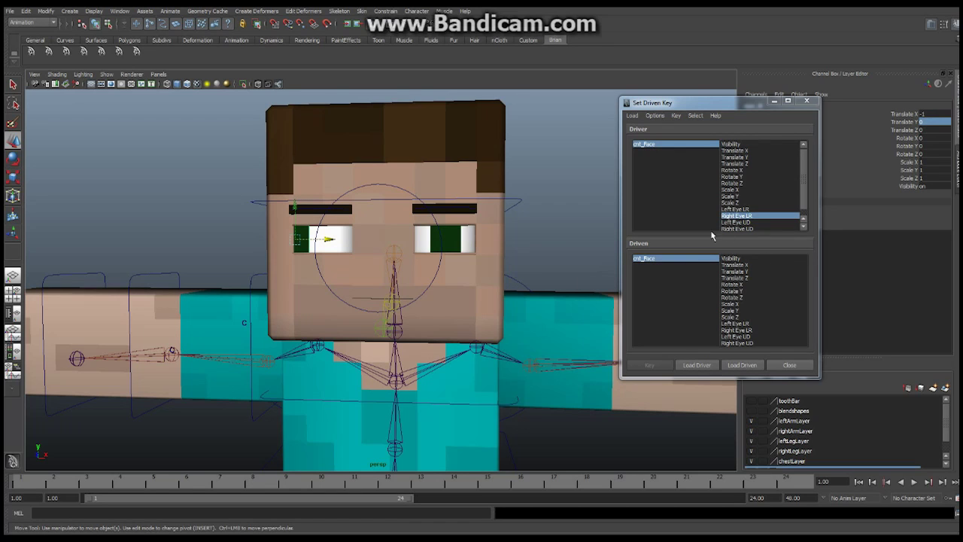
Step: Load eye_R as driven with Translate X paired to cnt_Face's Right Eye LR, and key it
{"action": "left_click_drag", "start_coordinate": [726, 107], "coordinate": [644, 105]}
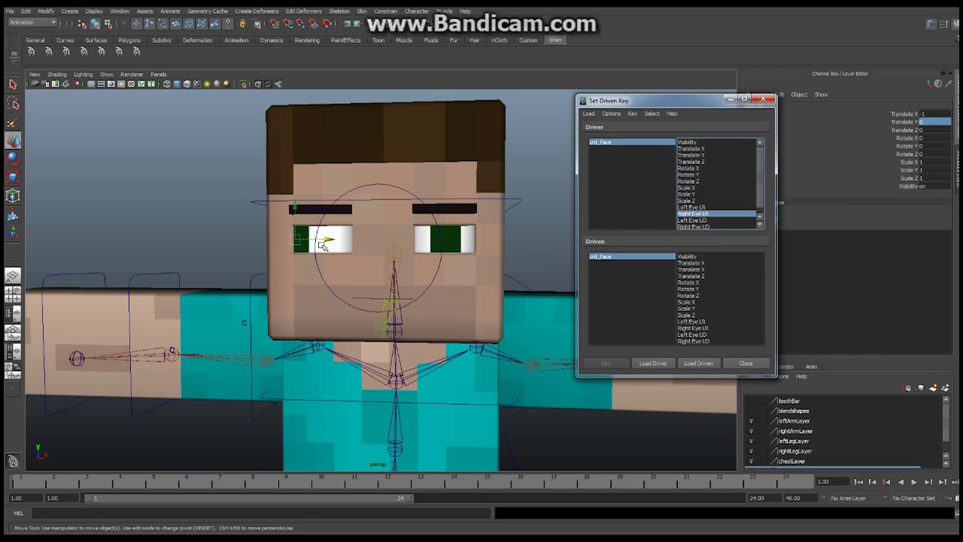
{"action": "left_click", "coordinate": [698, 363]}
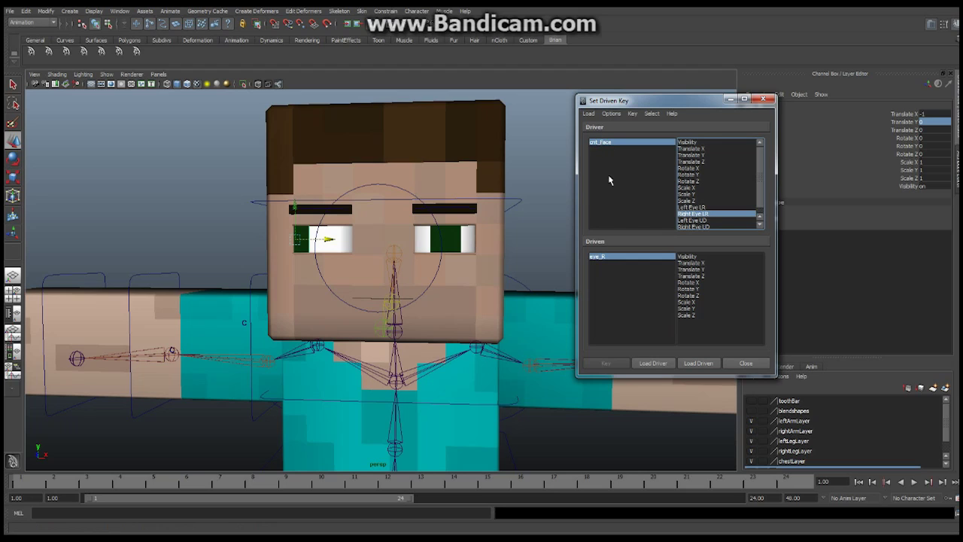
{"action": "left_click", "coordinate": [696, 269]}
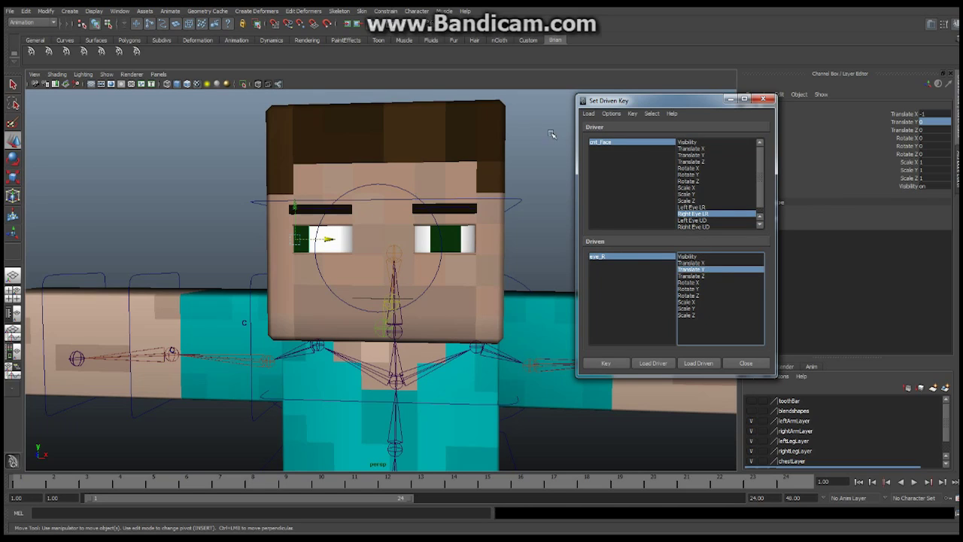
{"action": "left_click", "coordinate": [405, 192]}
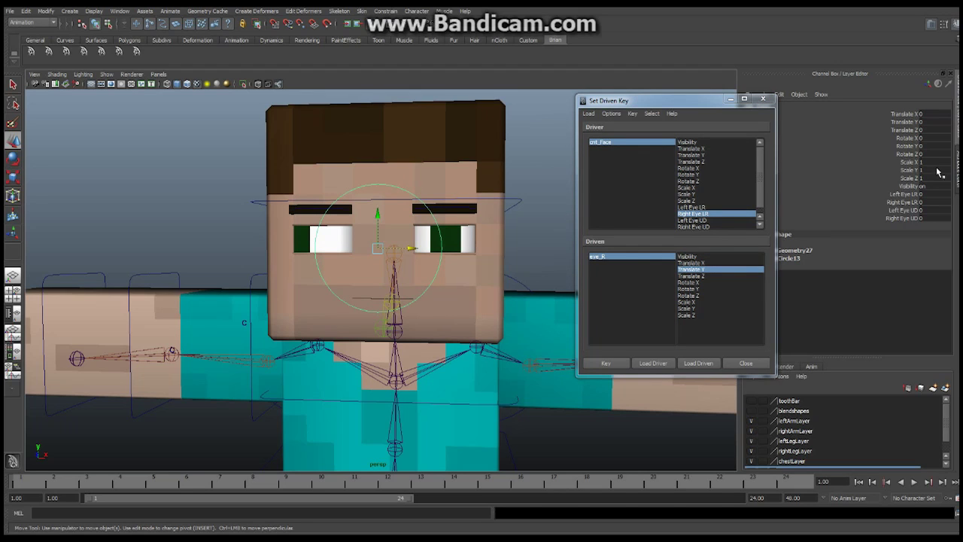
{"action": "left_click", "coordinate": [927, 201]}
{"action": "left_click", "coordinate": [692, 263]}
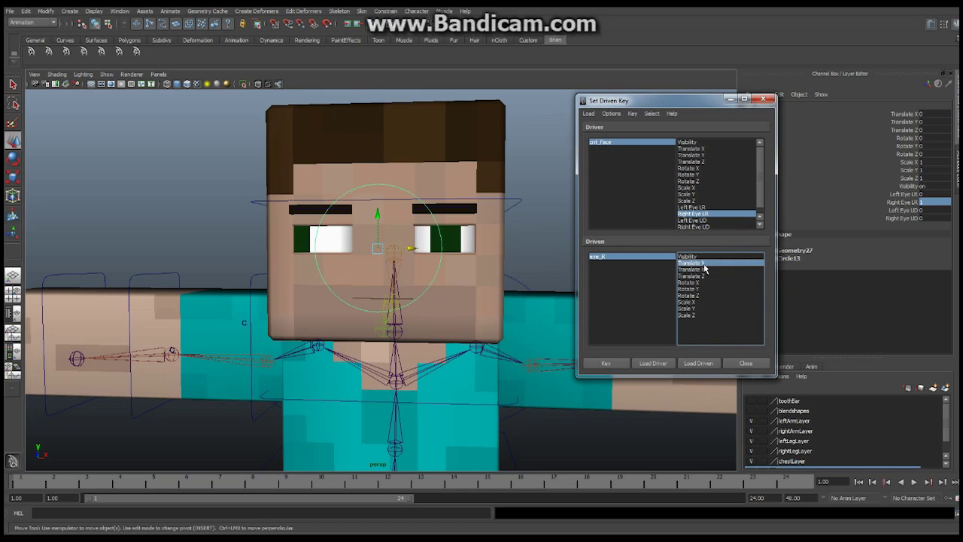
{"action": "left_click", "coordinate": [606, 364]}
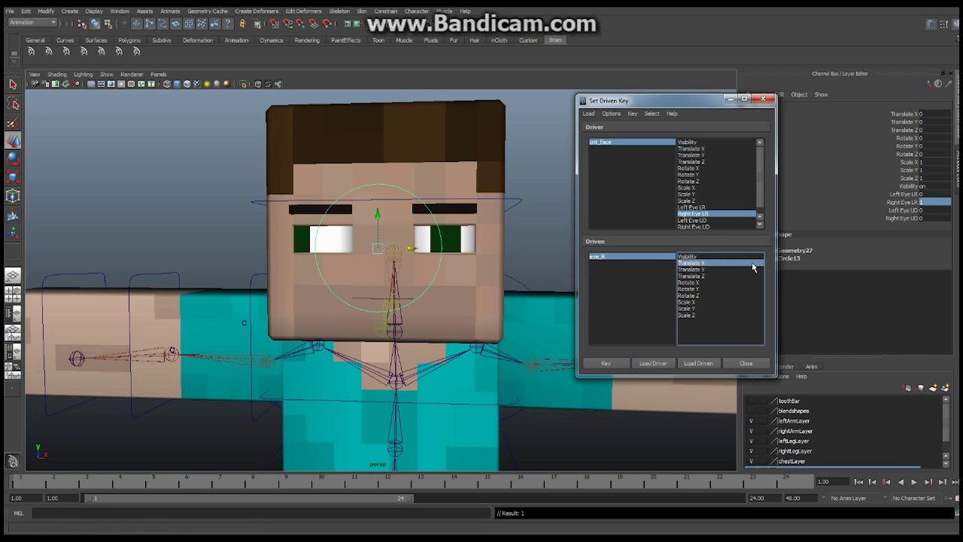
Step: Set Right Eye LR to -1 and slide eye_R's pupil to Translate X 1
{"action": "left_click", "coordinate": [924, 202]}
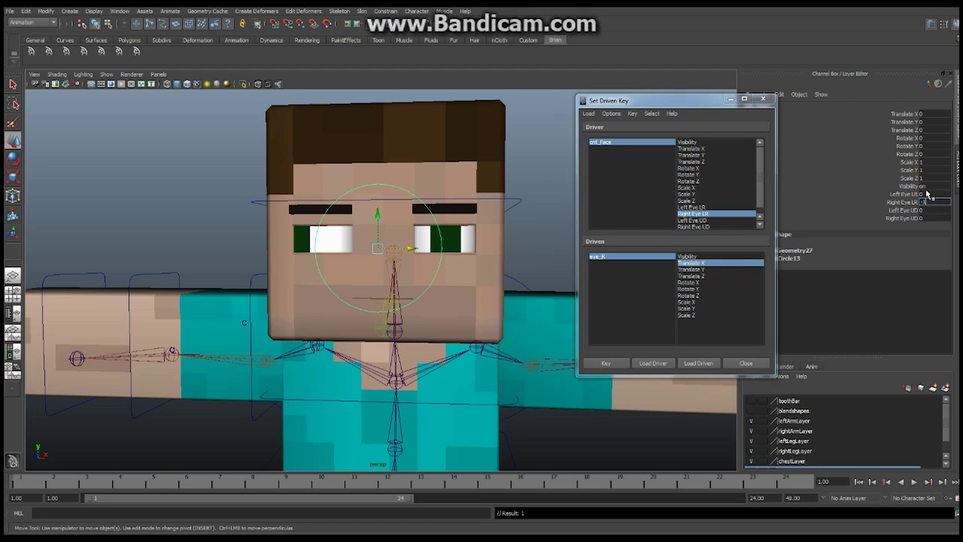
{"action": "type", "text": "-1"}
{"action": "key", "text": "Return"}
{"action": "left_click", "coordinate": [305, 241]}
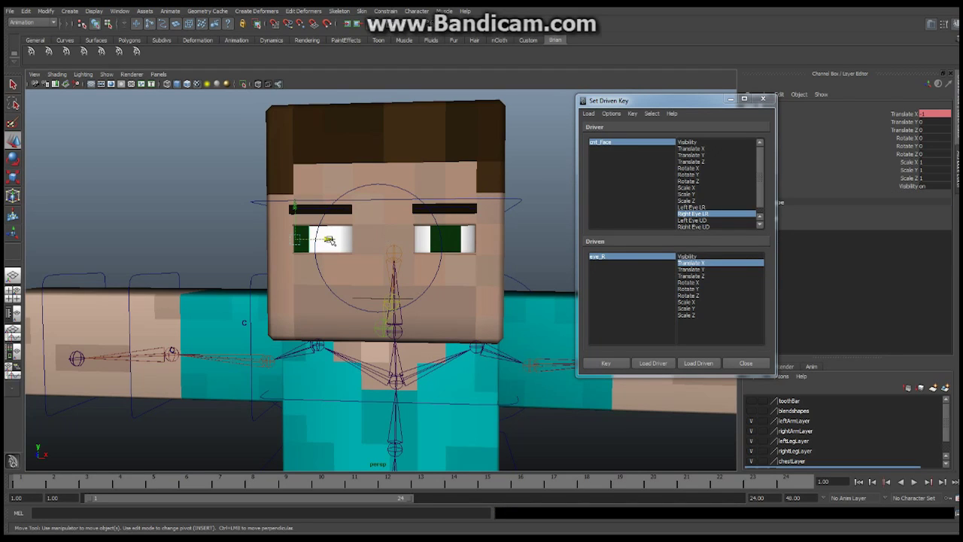
{"action": "left_click_drag", "start_coordinate": [330, 239], "coordinate": [387, 243]}
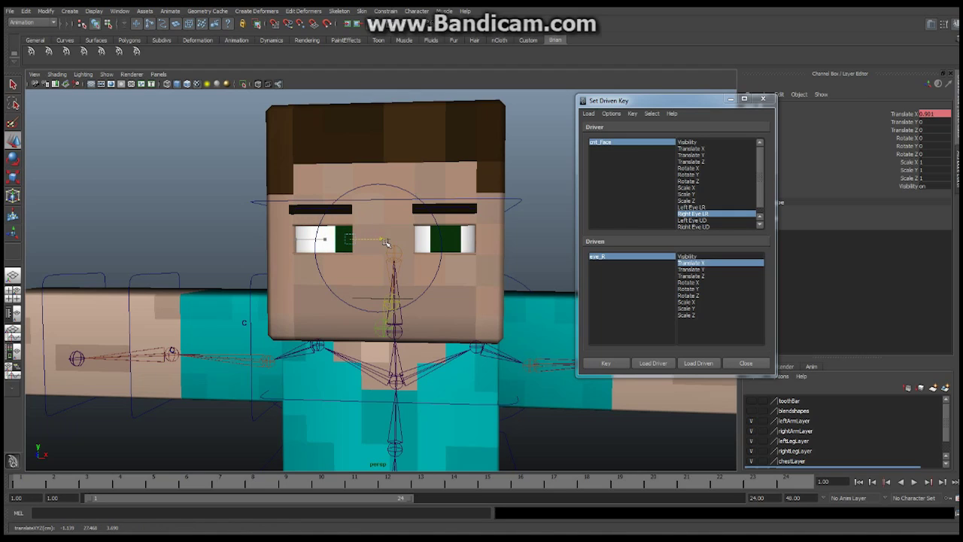
{"action": "double_click", "coordinate": [937, 112]}
{"action": "type", "text": "1"}
{"action": "key", "text": "Return"}
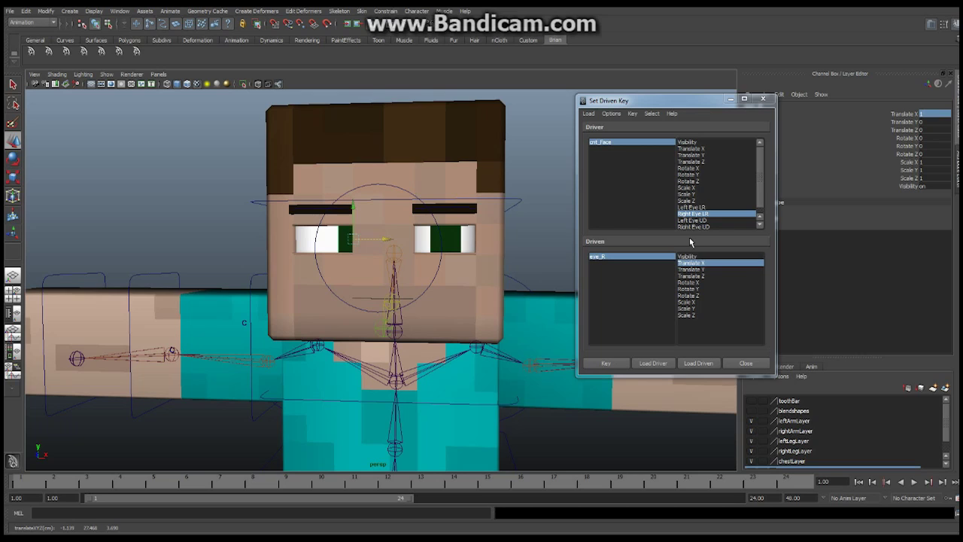
Step: Re-enter cnt_Face's Right Eye LR as -1 and confirm eye_R's Translate X at 1
{"action": "left_click", "coordinate": [391, 184]}
{"action": "double_click", "coordinate": [928, 203]}
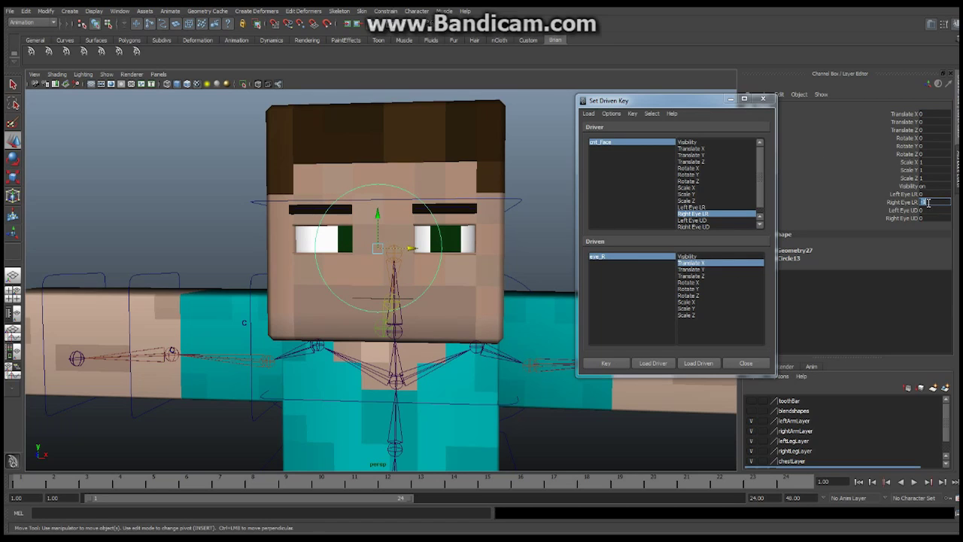
{"action": "type", "text": "-1"}
{"action": "key", "text": "Return"}
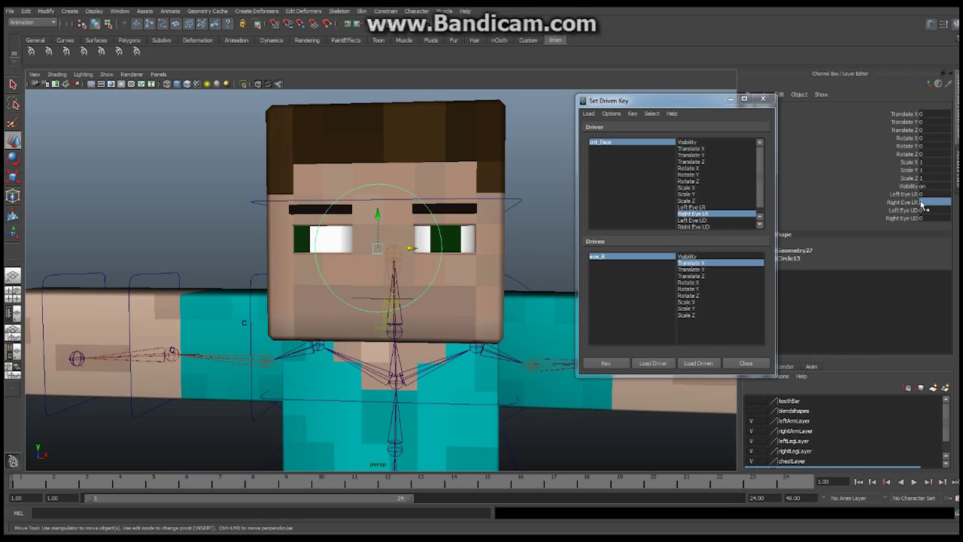
{"action": "left_click", "coordinate": [923, 202]}
{"action": "left_click", "coordinate": [306, 246]}
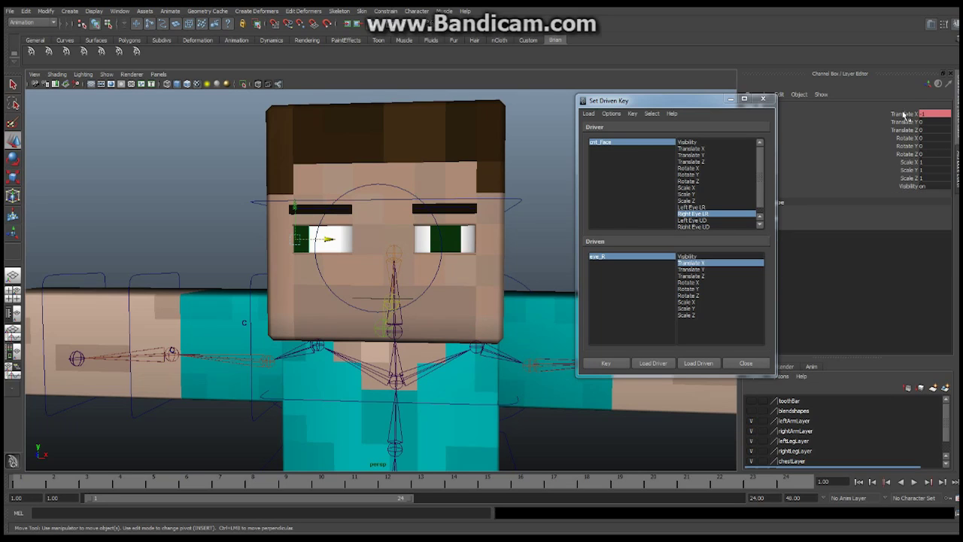
{"action": "double_click", "coordinate": [927, 113]}
{"action": "type", "text": "1"}
{"action": "key", "text": "Return"}
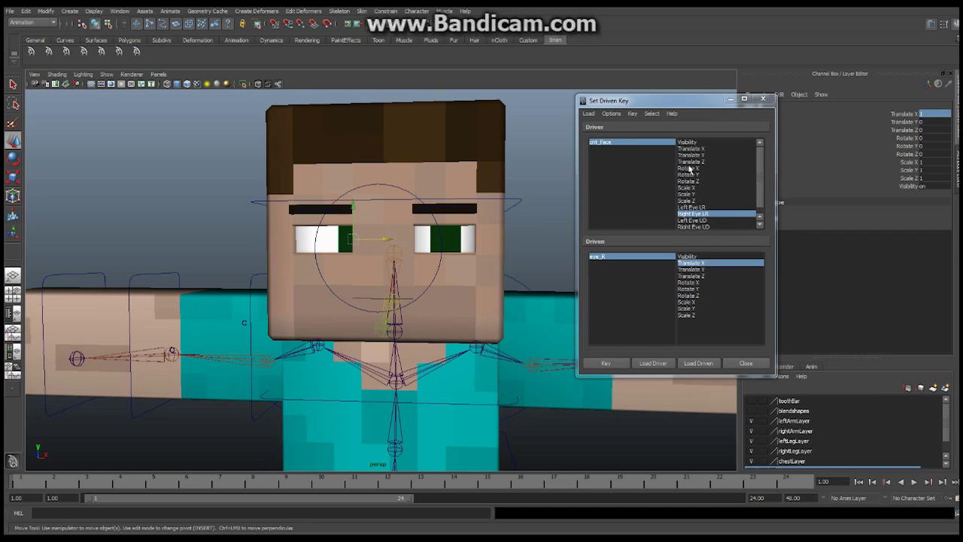
Step: Key the sideways pose, then scrub cnt_Face's Right Eye LR in the viewport to test it
{"action": "left_click", "coordinate": [608, 364]}
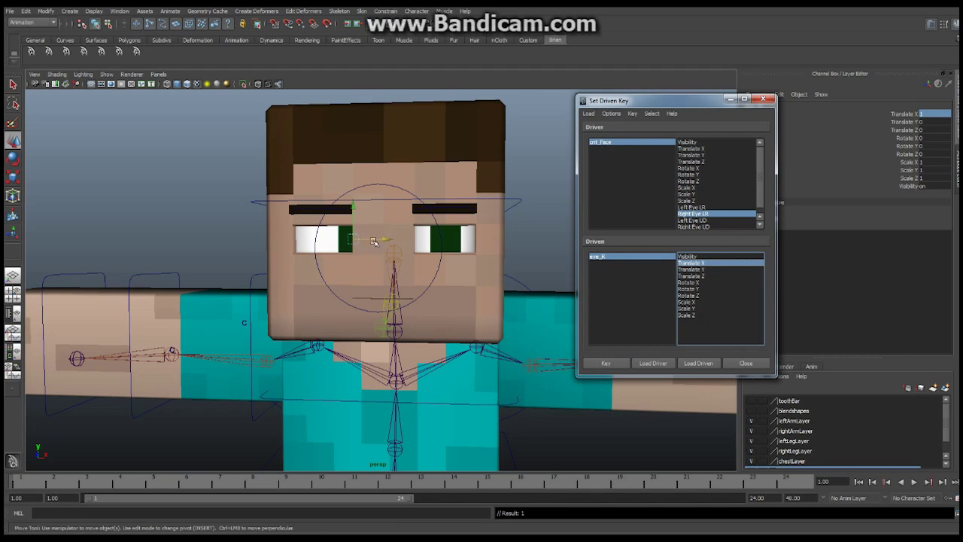
{"action": "left_click", "coordinate": [401, 188]}
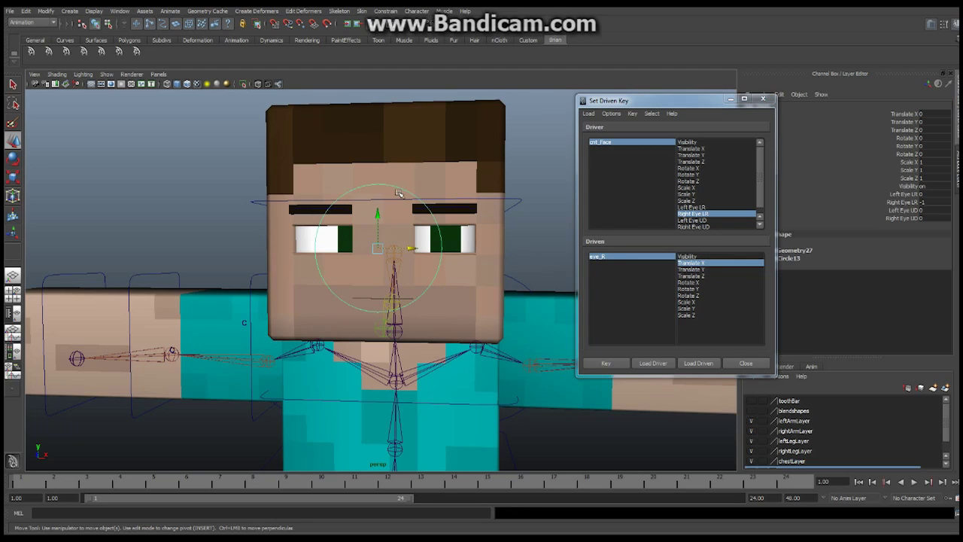
{"action": "left_click", "coordinate": [903, 202]}
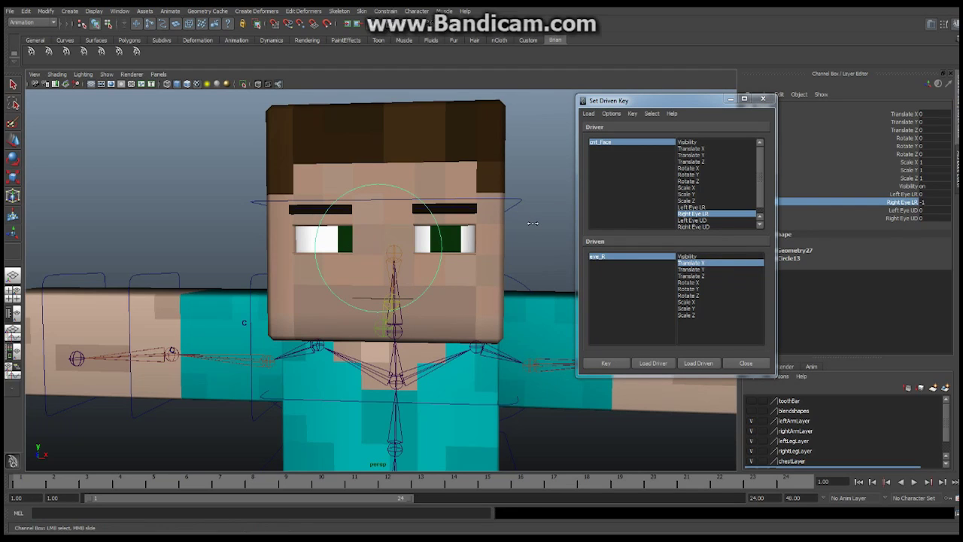
{"action": "mouse_move", "coordinate": [528, 224]}
{"action": "middle_mouse_down"}
{"action": "mouse_move", "coordinate": [545, 225]}
{"action": "mouse_move", "coordinate": [480, 233]}
{"action": "mouse_move", "coordinate": [537, 234]}
{"action": "middle_mouse_up"}
Step: Reset cnt_Face's Right Eye LR to 0, centring the right pupil
{"action": "double_click", "coordinate": [927, 203]}
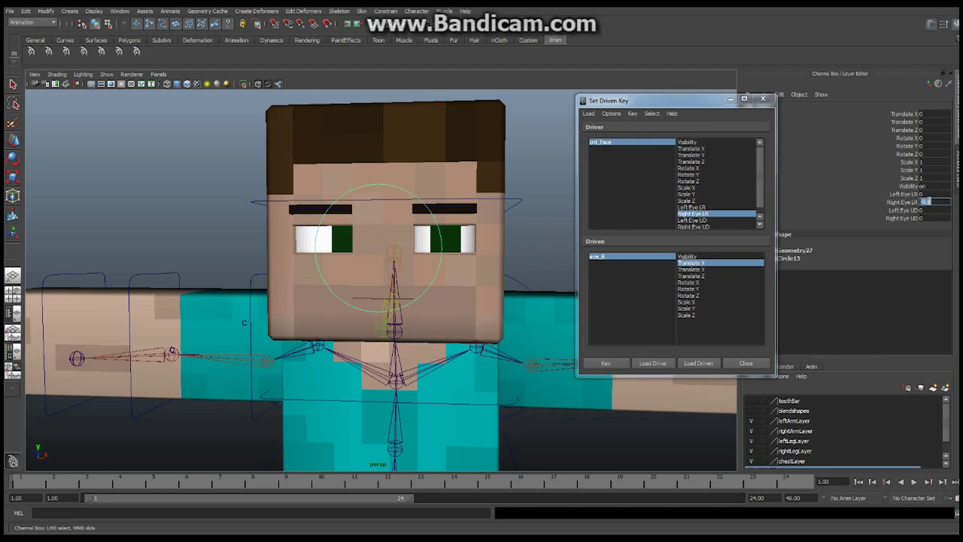
{"action": "type", "text": "0"}
{"action": "key", "text": "Return"}
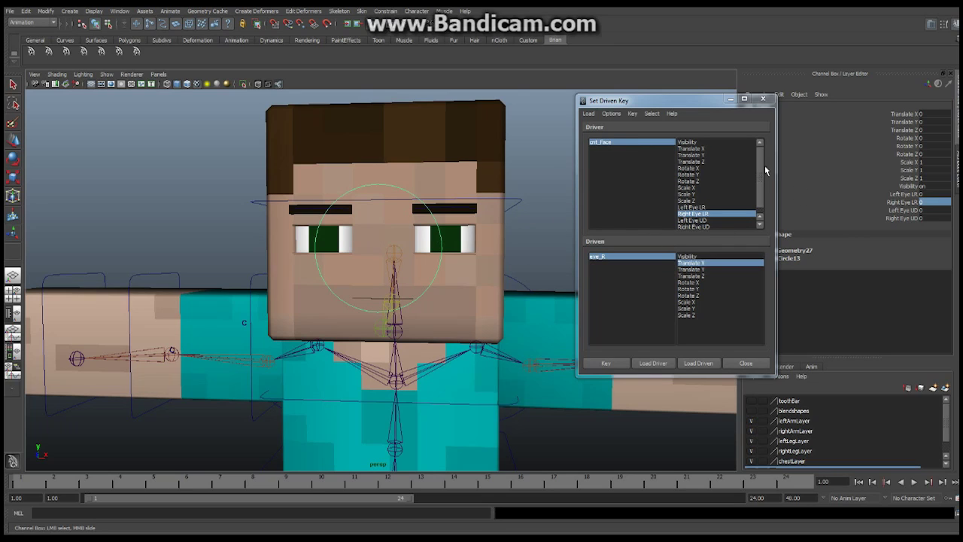
{"action": "scroll", "coordinate": [765, 165], "scroll_direction": "down", "scroll_amount": 1}
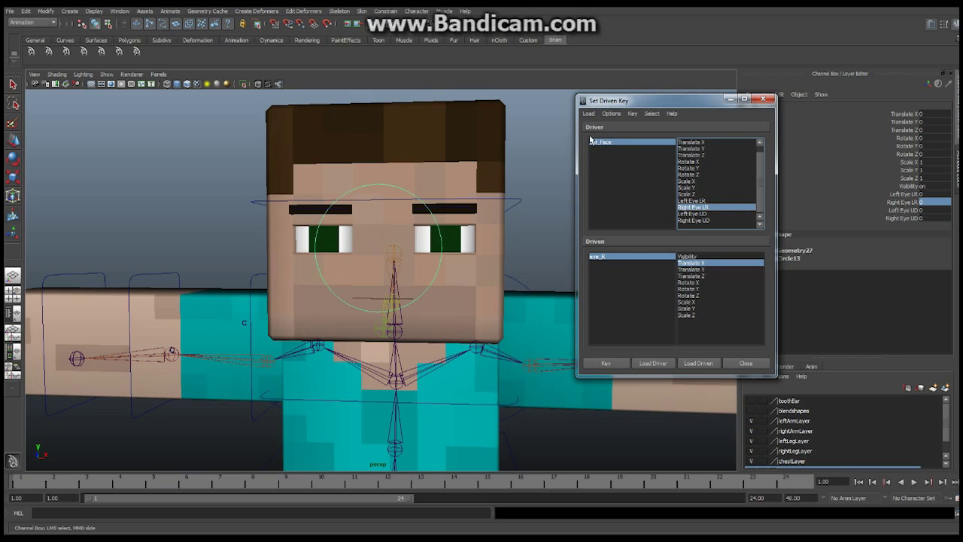
Step: With Right Eye UD at 1, key eye_R's Translate Y at 0.5
{"action": "left_click", "coordinate": [699, 220]}
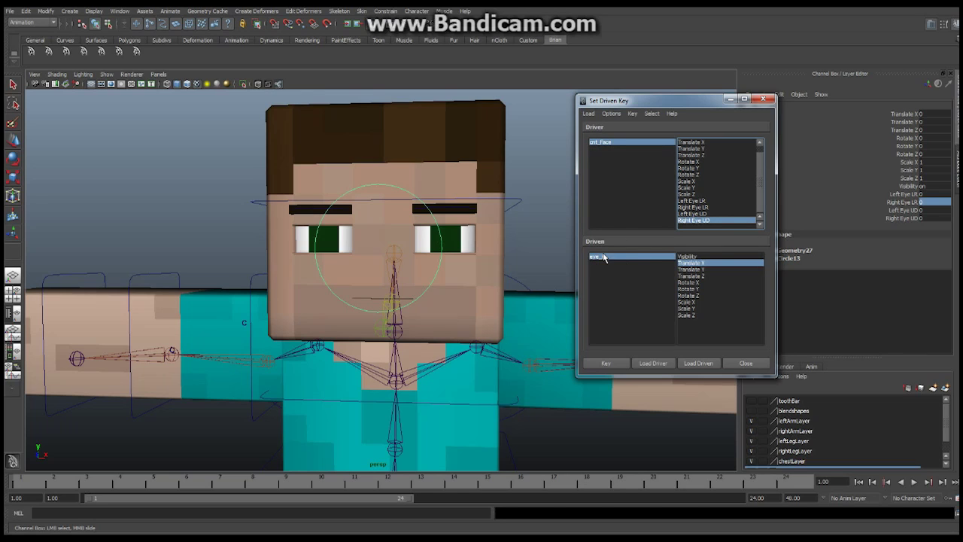
{"action": "left_click", "coordinate": [928, 218]}
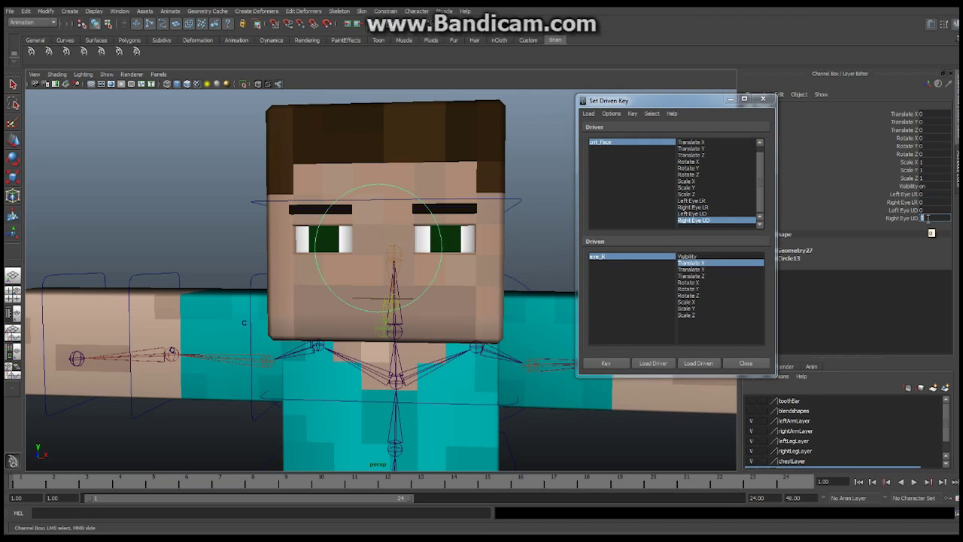
{"action": "type", "text": "1"}
{"action": "key", "text": "Return"}
{"action": "left_click", "coordinate": [698, 268]}
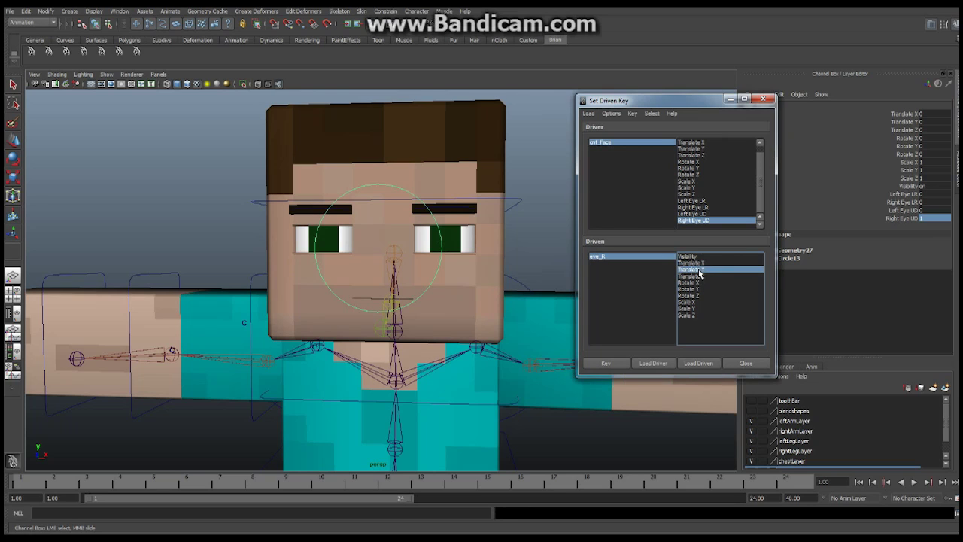
{"action": "left_click", "coordinate": [329, 239]}
{"action": "left_click_drag", "start_coordinate": [325, 204], "coordinate": [328, 191]}
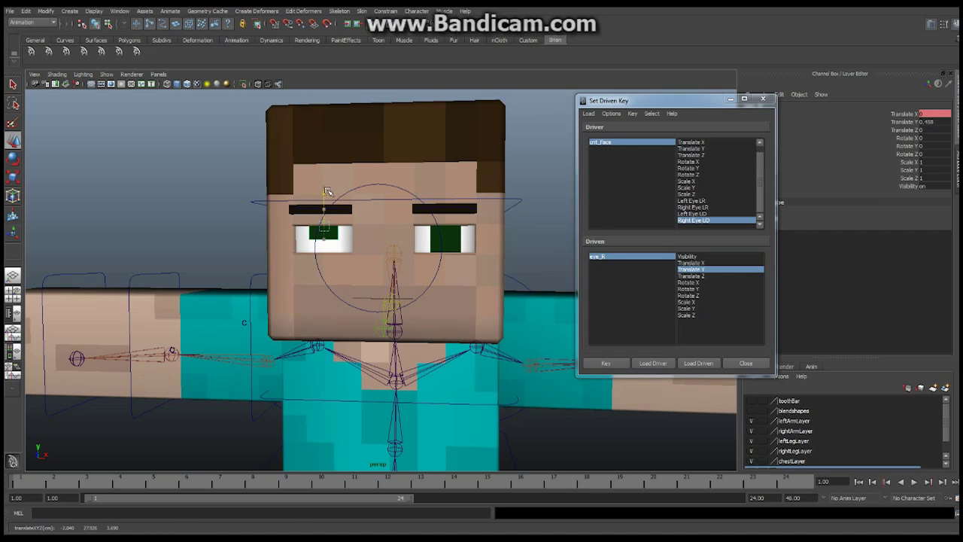
{"action": "double_click", "coordinate": [930, 121]}
{"action": "type", "text": "0.5"}
{"action": "key", "text": "Return"}
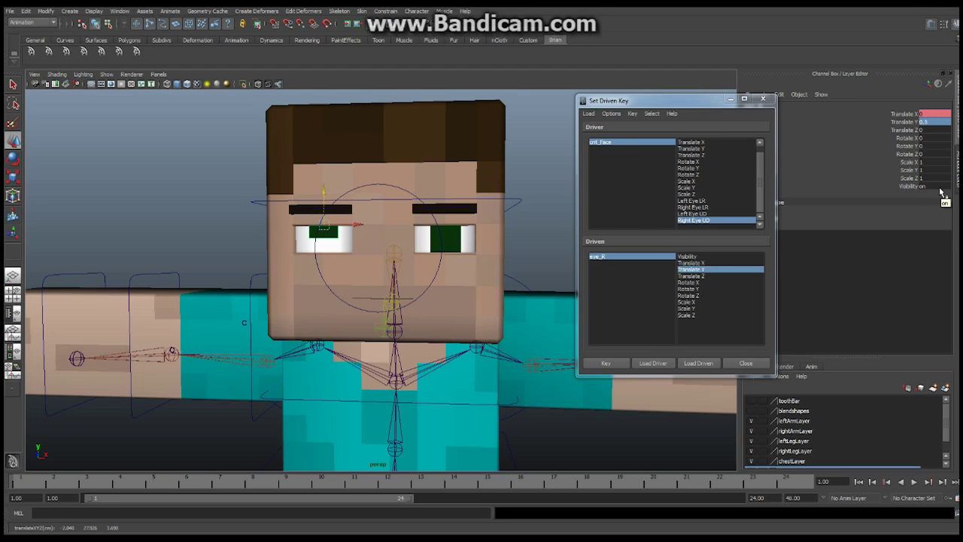
{"action": "left_click", "coordinate": [607, 364]}
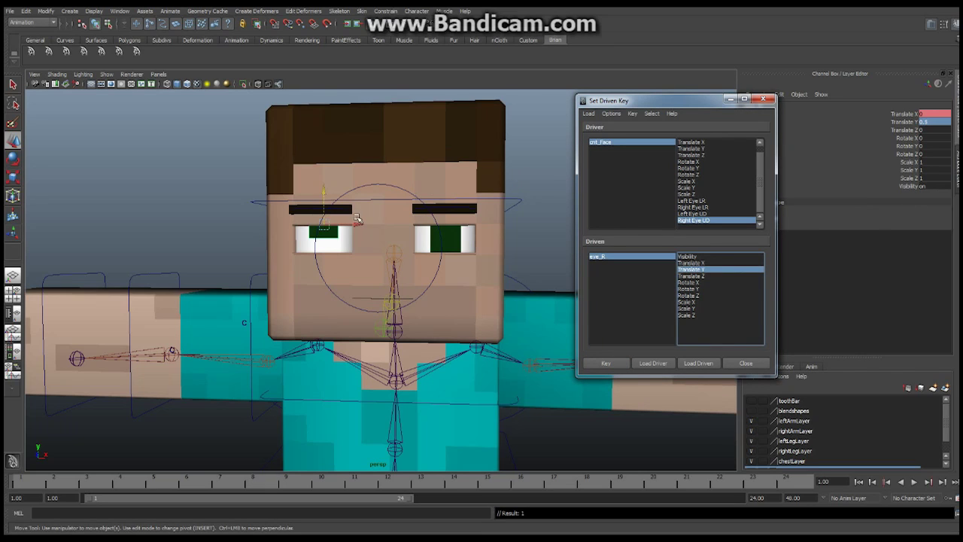
Step: With Right Eye UD at -1, key eye_R's Translate Y at -0.5
{"action": "left_click", "coordinate": [612, 143]}
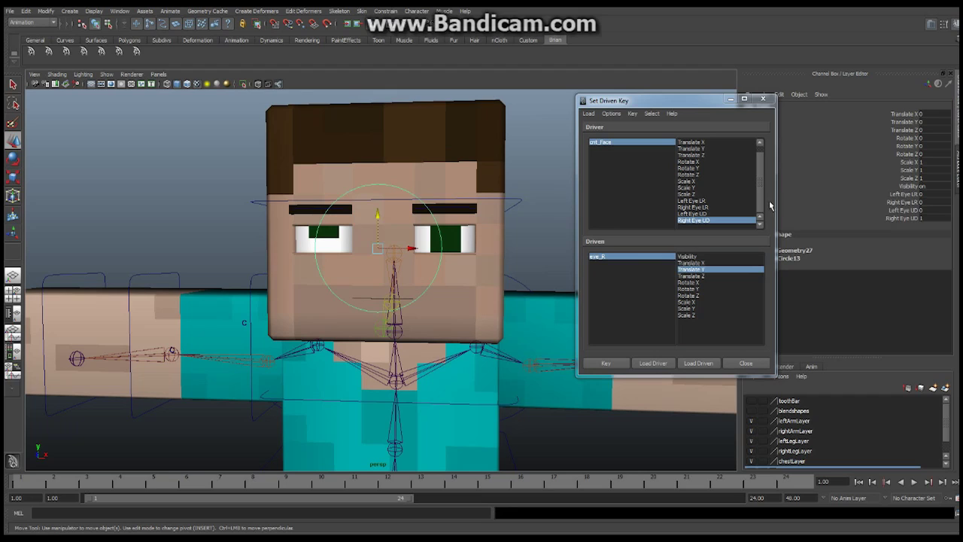
{"action": "left_click", "coordinate": [927, 218]}
{"action": "key", "text": "Return"}
{"action": "left_click", "coordinate": [336, 235]}
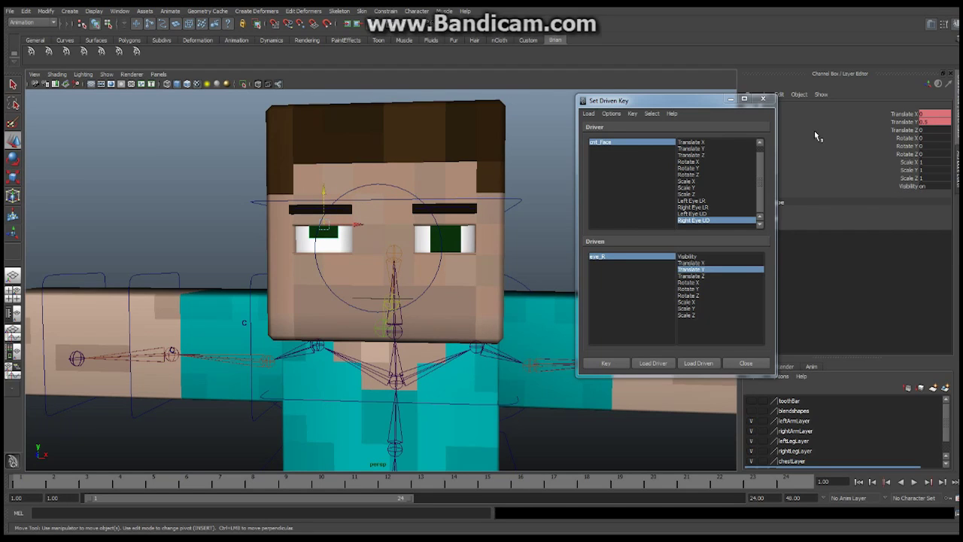
{"action": "double_click", "coordinate": [924, 122]}
{"action": "type", "text": "-0.5"}
{"action": "key", "text": "Return"}
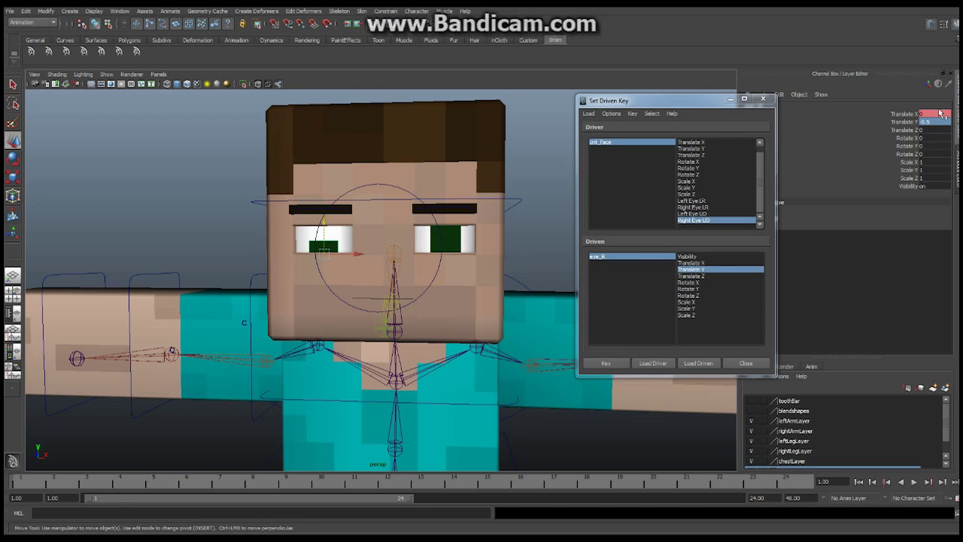
{"action": "left_click", "coordinate": [608, 365]}
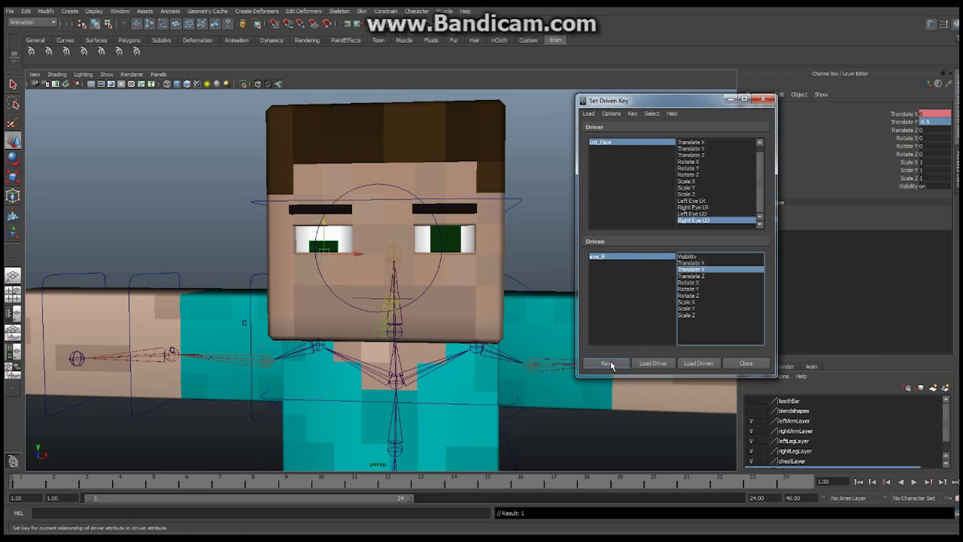
Step: Scrub cnt_Face's Right Eye UD and Right Eye LR in the viewport to test pupil motion
{"action": "left_click", "coordinate": [402, 190]}
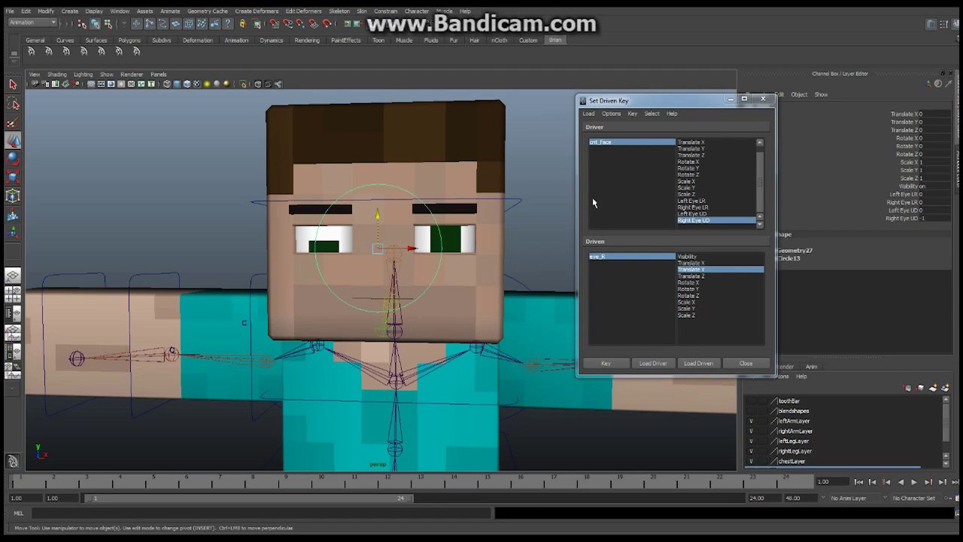
{"action": "left_click", "coordinate": [902, 218]}
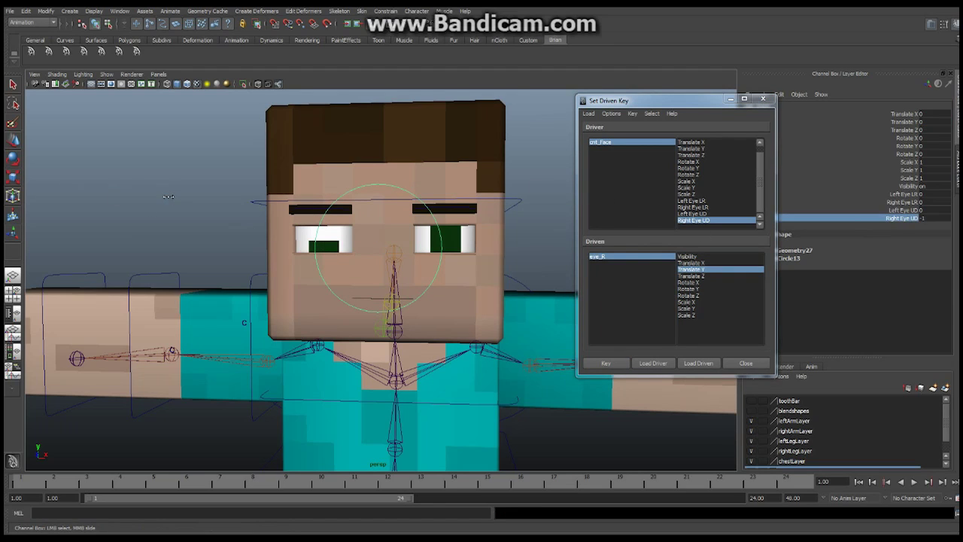
{"action": "mouse_move", "coordinate": [170, 197]}
{"action": "middle_mouse_down"}
{"action": "mouse_move", "coordinate": [180, 197]}
{"action": "mouse_move", "coordinate": [160, 198]}
{"action": "mouse_move", "coordinate": [199, 202]}
{"action": "mouse_move", "coordinate": [176, 204]}
{"action": "middle_mouse_up"}
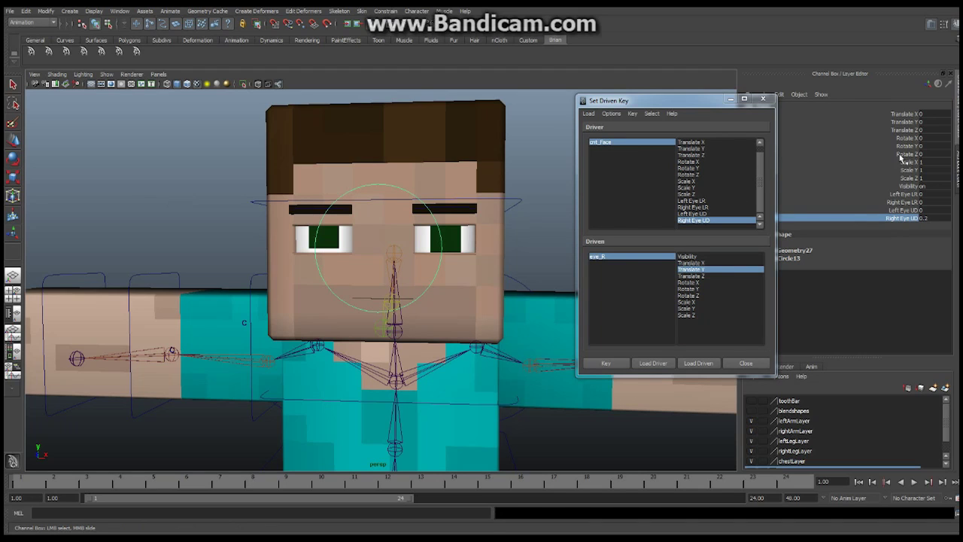
{"action": "left_click", "coordinate": [910, 201]}
{"action": "middle_click_drag", "start_coordinate": [51, 201], "coordinate": [54, 198]}
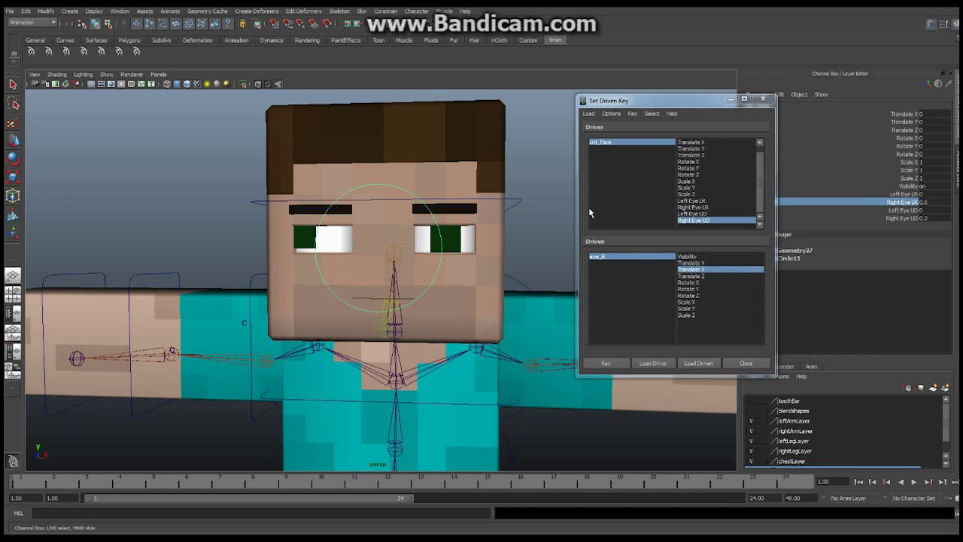
Step: Set both Right Eye LR and Right Eye UD to 0
{"action": "left_click", "coordinate": [903, 218]}
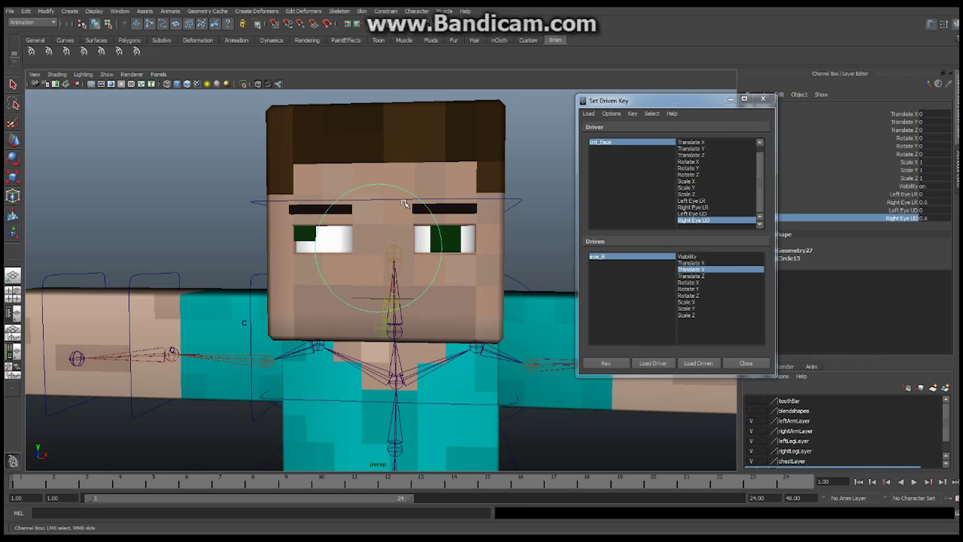
{"action": "double_click", "coordinate": [933, 203]}
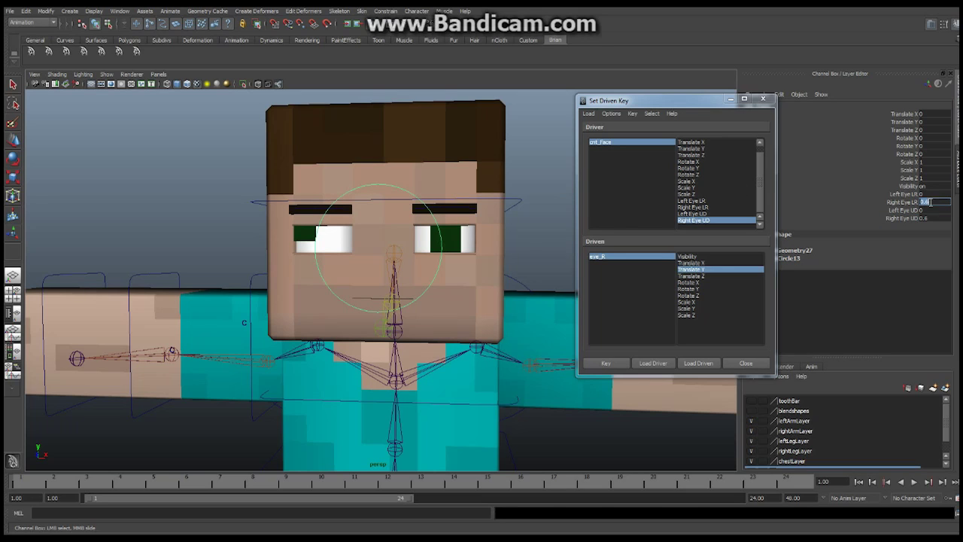
{"action": "double_click", "coordinate": [932, 218]}
{"action": "type", "text": "0"}
{"action": "key", "text": "Return"}
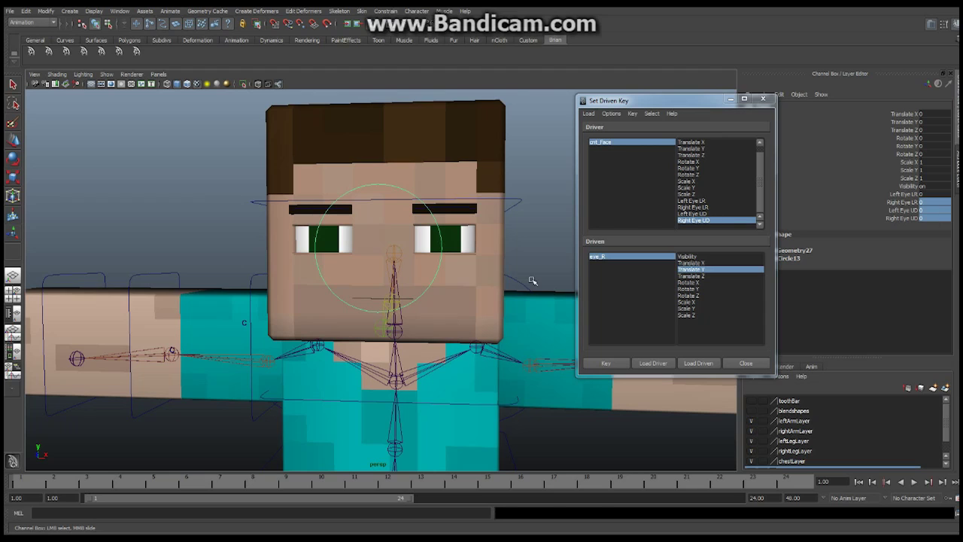
Step: Load eye_L as driven, with Left Eye LR as driver and Translate X as driven attribute
{"action": "left_click", "coordinate": [454, 237]}
{"action": "key", "text": "w"}
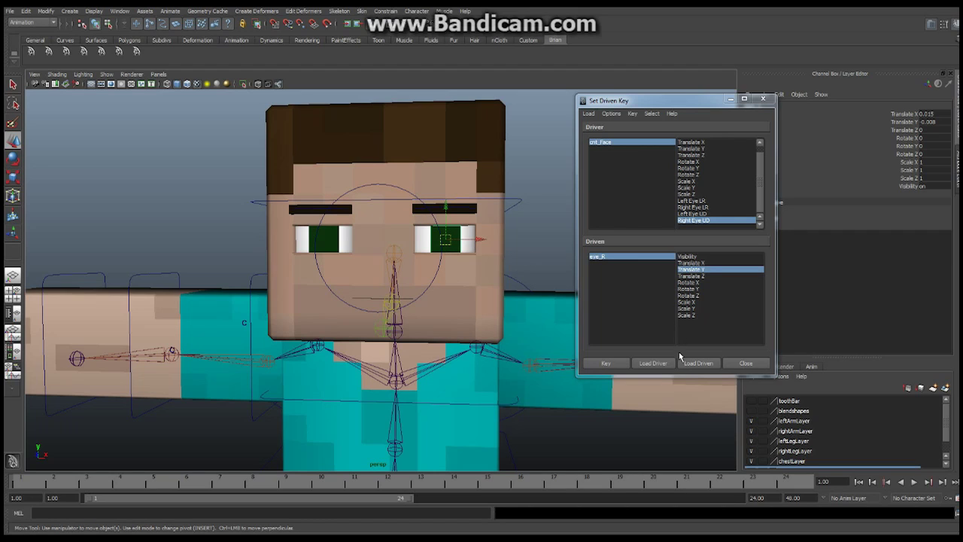
{"action": "left_click", "coordinate": [709, 364]}
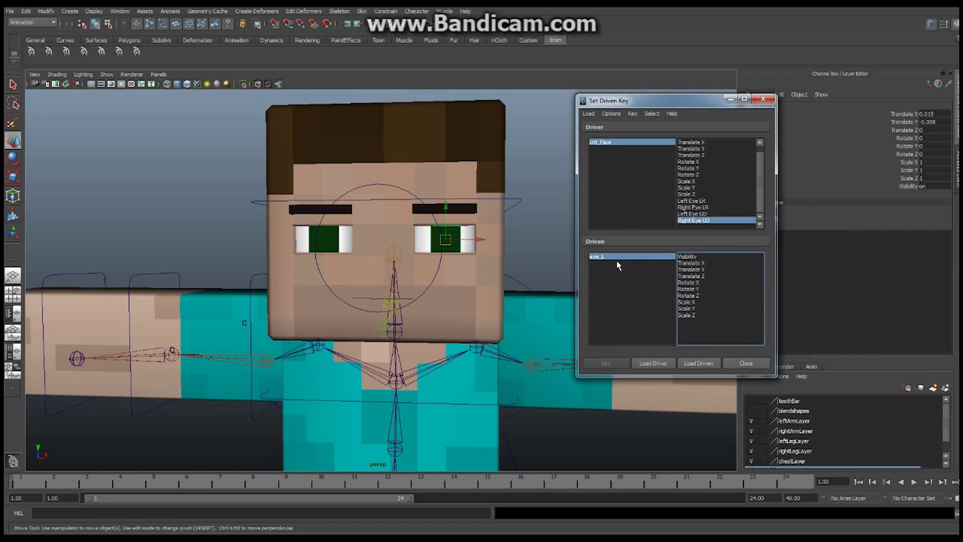
{"action": "left_click", "coordinate": [699, 202]}
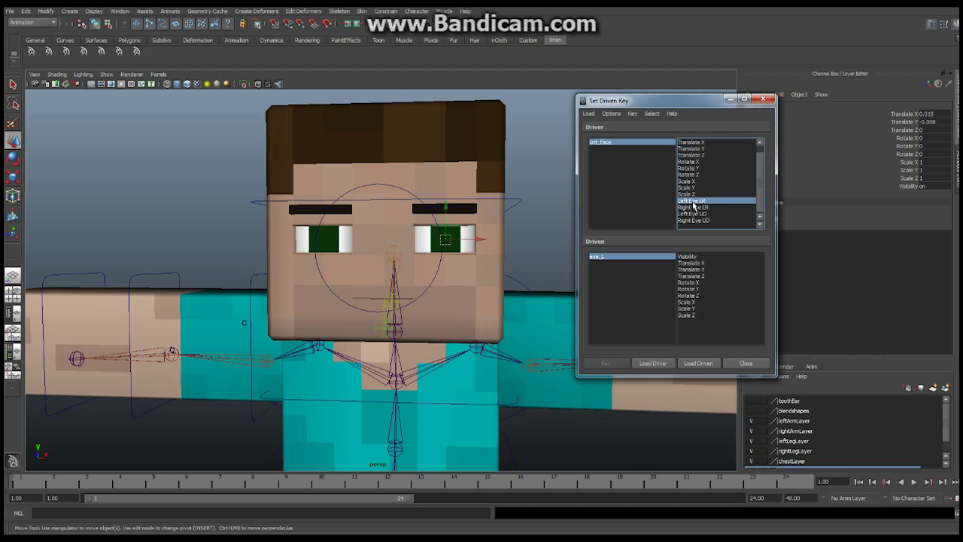
{"action": "left_click", "coordinate": [700, 263]}
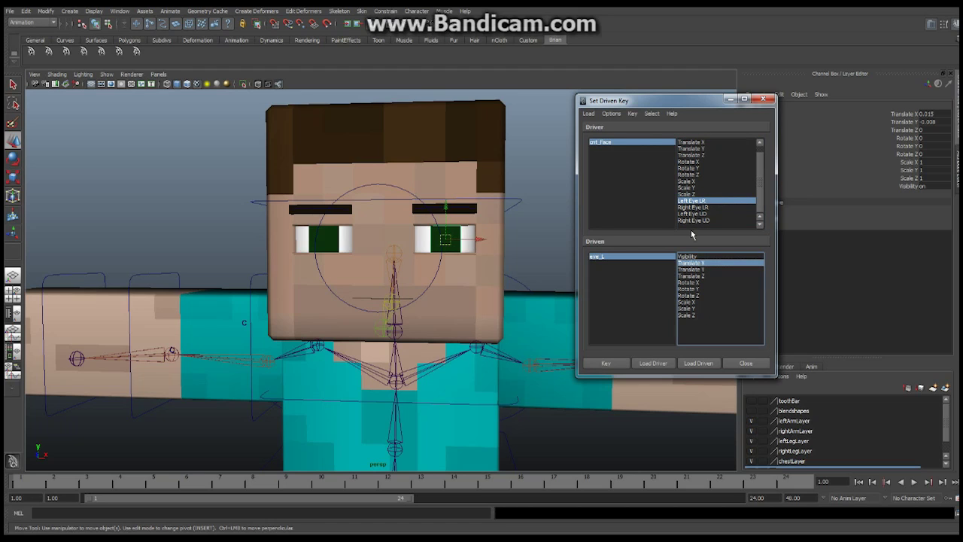
Step: With Left Eye LR at 1, key eye_L's Translate X at 1
{"action": "left_click", "coordinate": [394, 187]}
{"action": "left_click", "coordinate": [929, 194]}
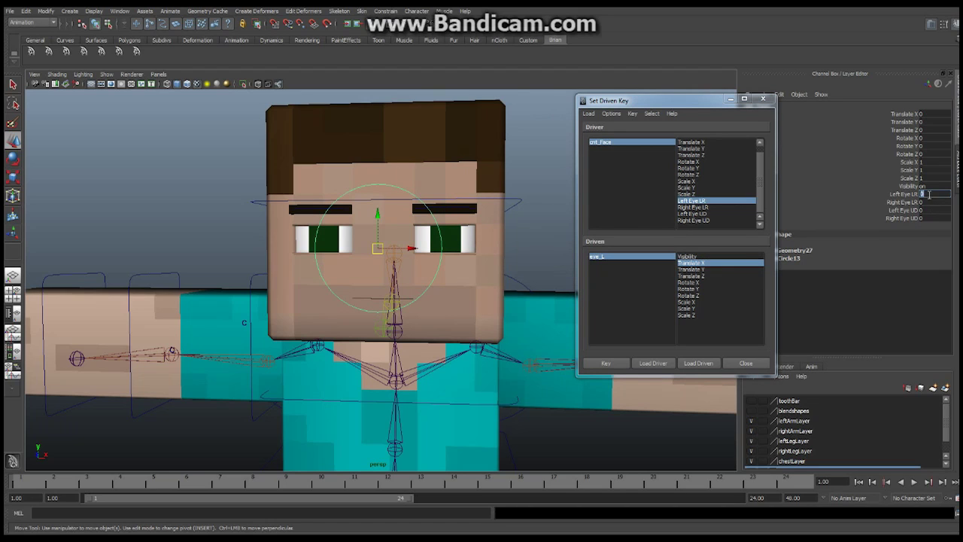
{"action": "type", "text": "1"}
{"action": "key", "text": "Return"}
{"action": "left_click", "coordinate": [456, 240]}
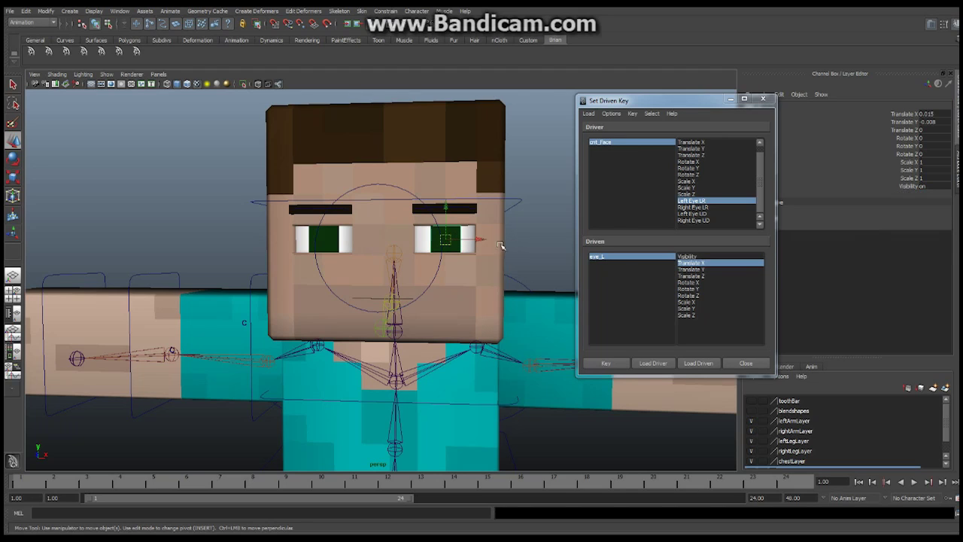
{"action": "left_click_drag", "start_coordinate": [482, 241], "coordinate": [502, 240]}
{"action": "double_click", "coordinate": [931, 114]}
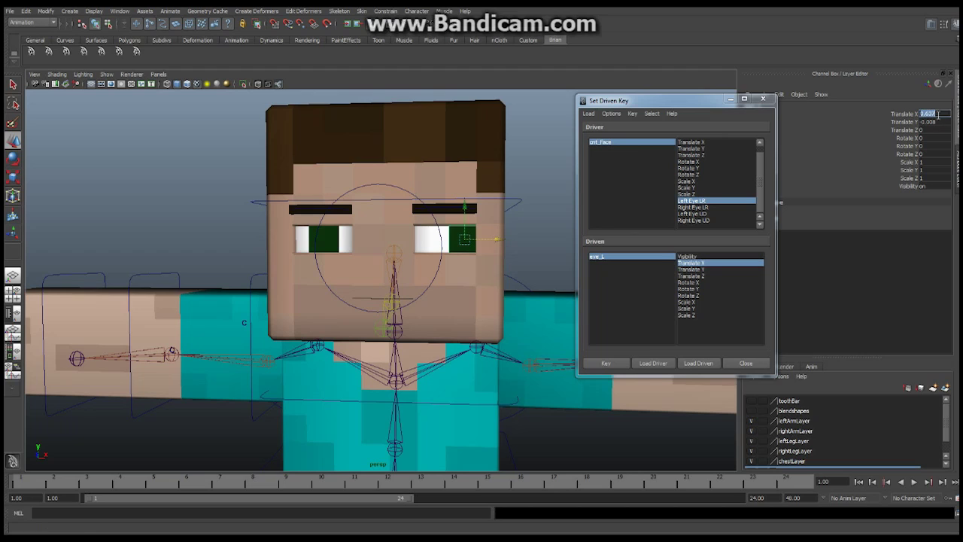
{"action": "type", "text": "1"}
{"action": "key", "text": "Return"}
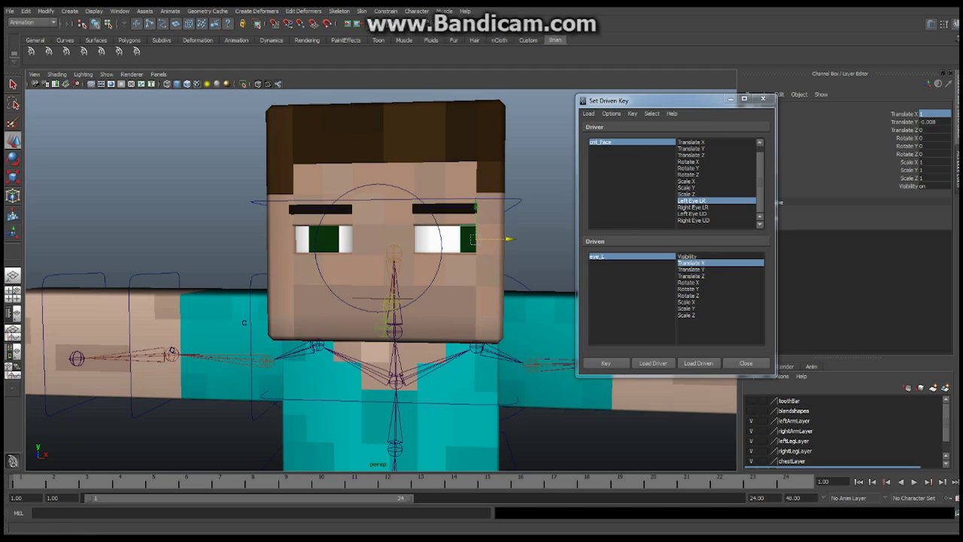
{"action": "left_click", "coordinate": [616, 365]}
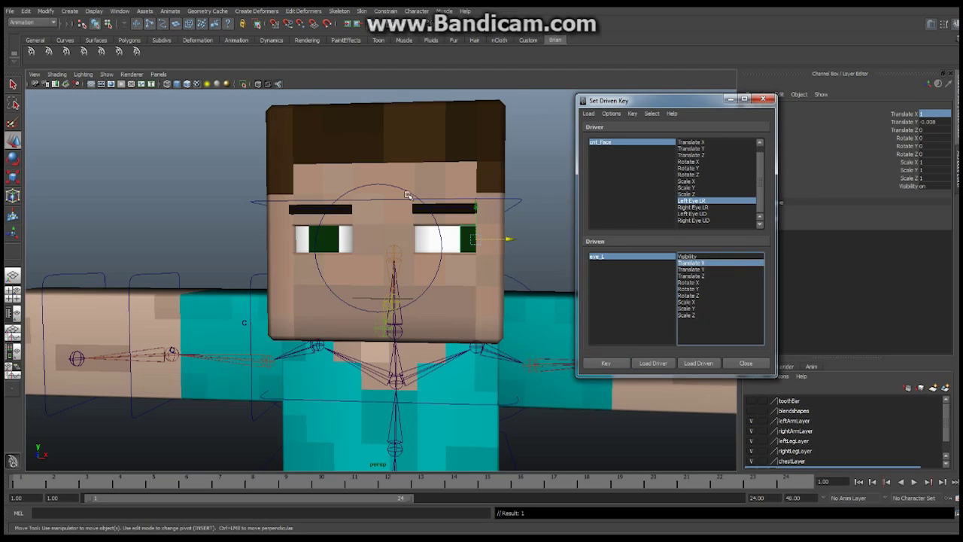
Step: With Left Eye LR at -1, key eye_L's Translate X at -1
{"action": "left_click", "coordinate": [743, 201]}
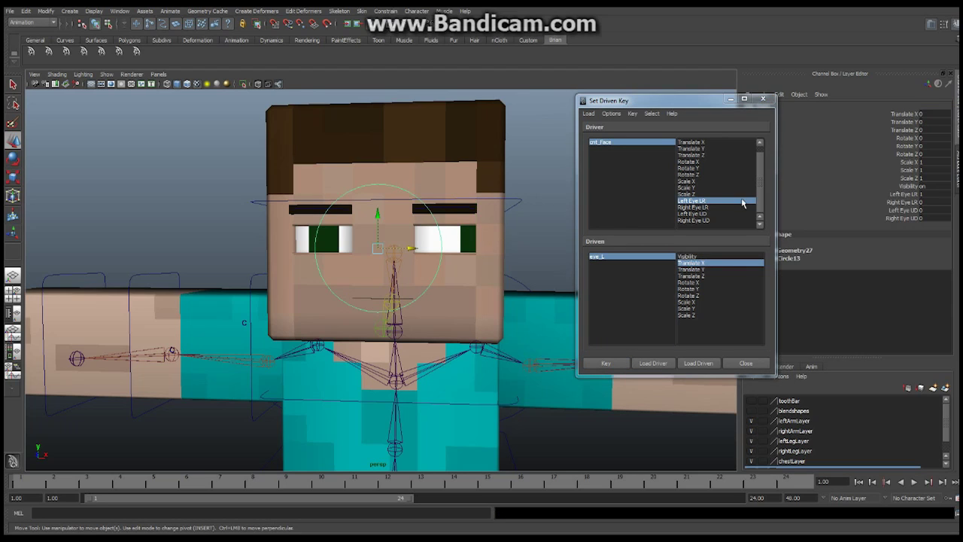
{"action": "left_click", "coordinate": [925, 194]}
{"action": "key", "text": "Return"}
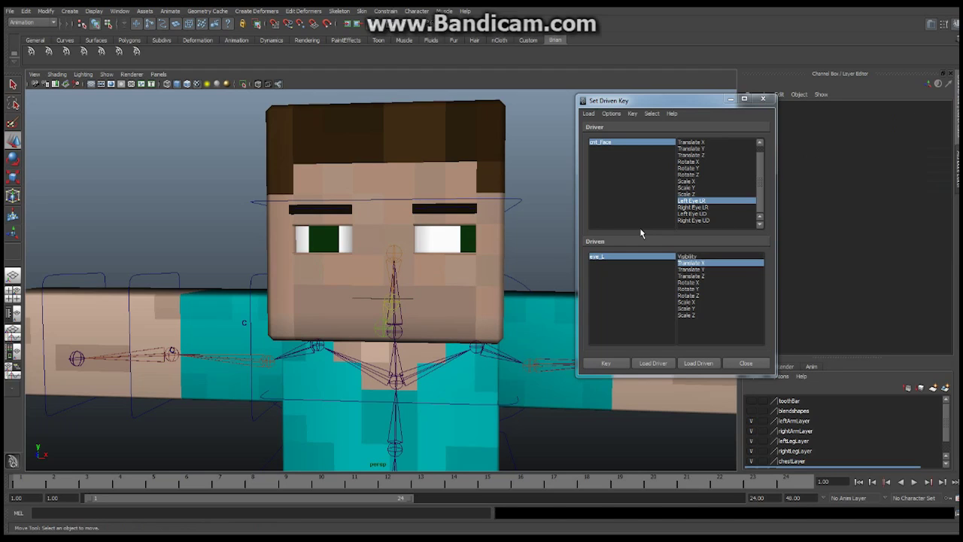
{"action": "key", "text": "ctrl+z"}
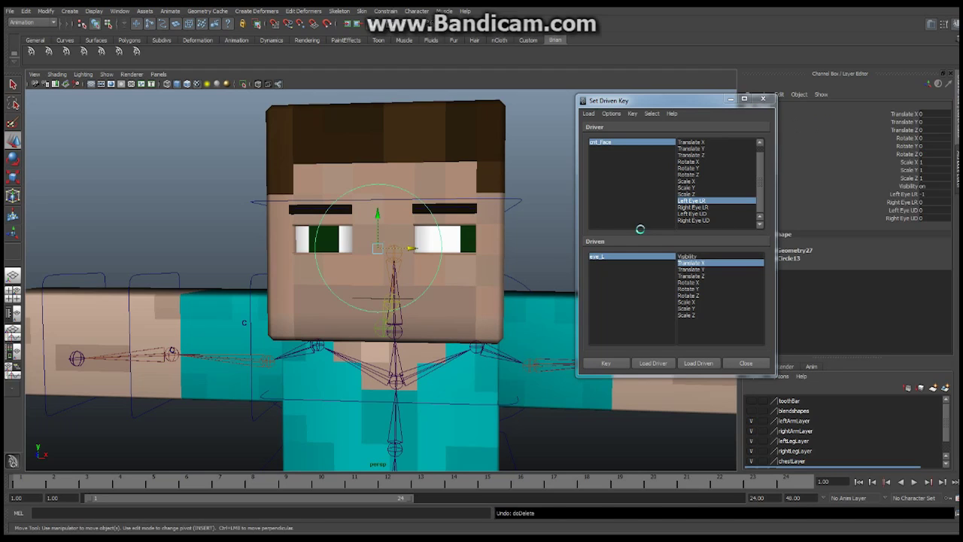
{"action": "left_click", "coordinate": [746, 265]}
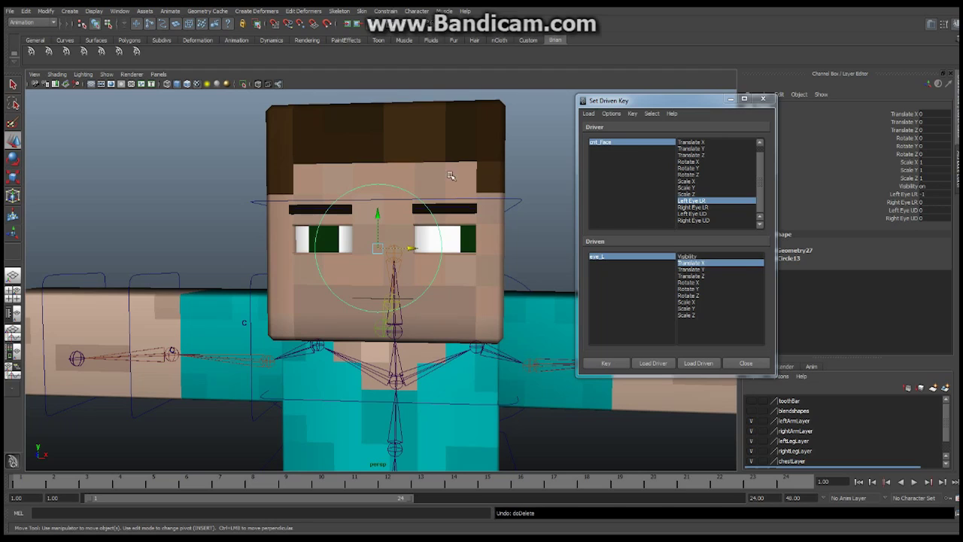
{"action": "double_click", "coordinate": [924, 114]}
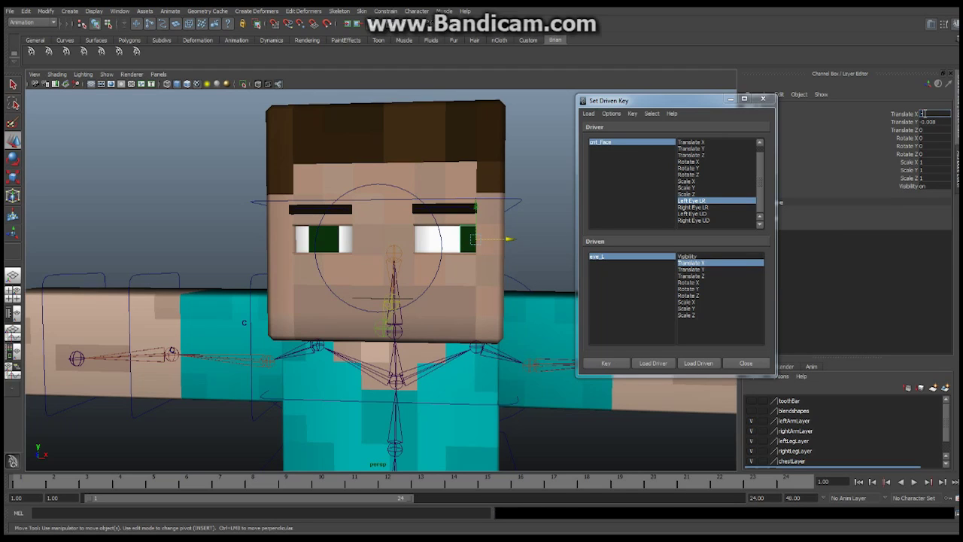
{"action": "type", "text": "-1"}
{"action": "key", "text": "Return"}
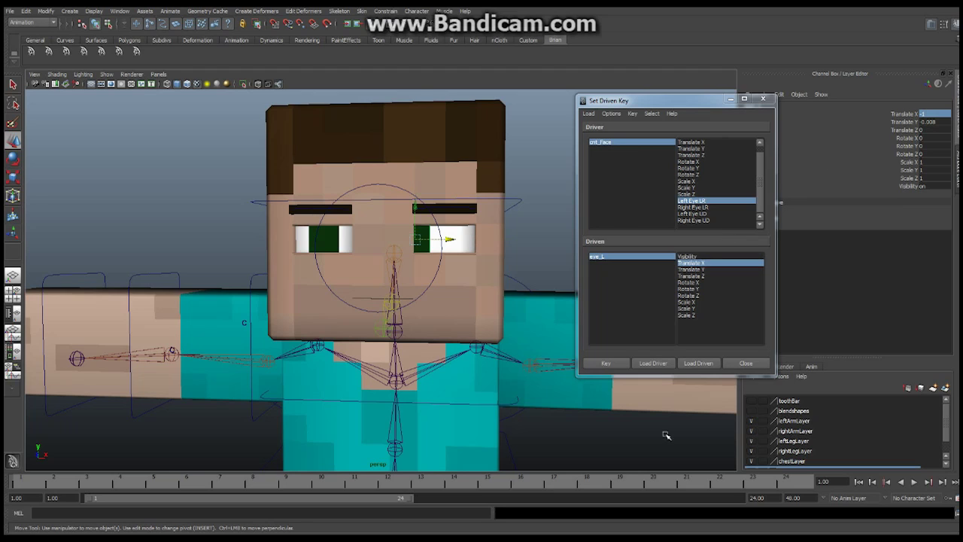
{"action": "left_click", "coordinate": [616, 364]}
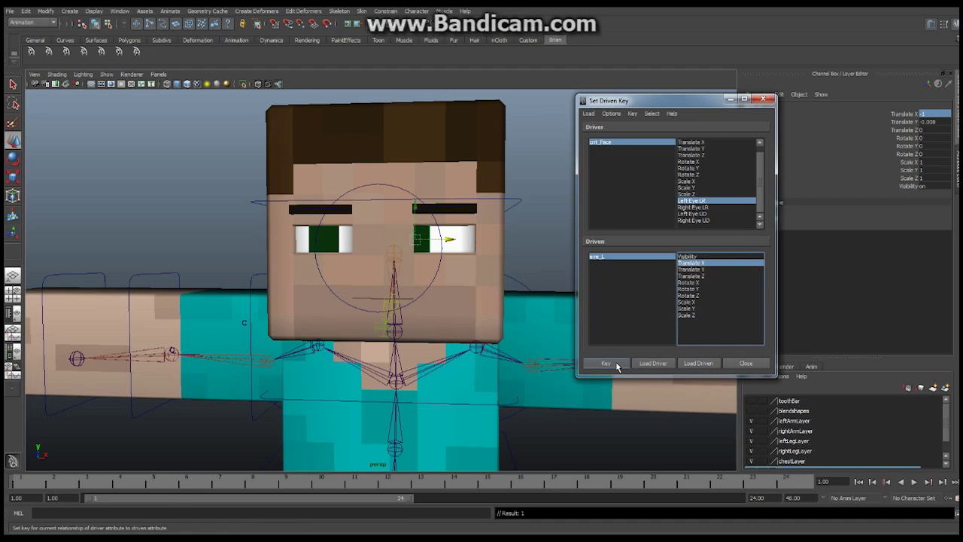
Step: Scrub Left Eye LR in the viewport to test the left pupil sliding
{"action": "left_click", "coordinate": [398, 186]}
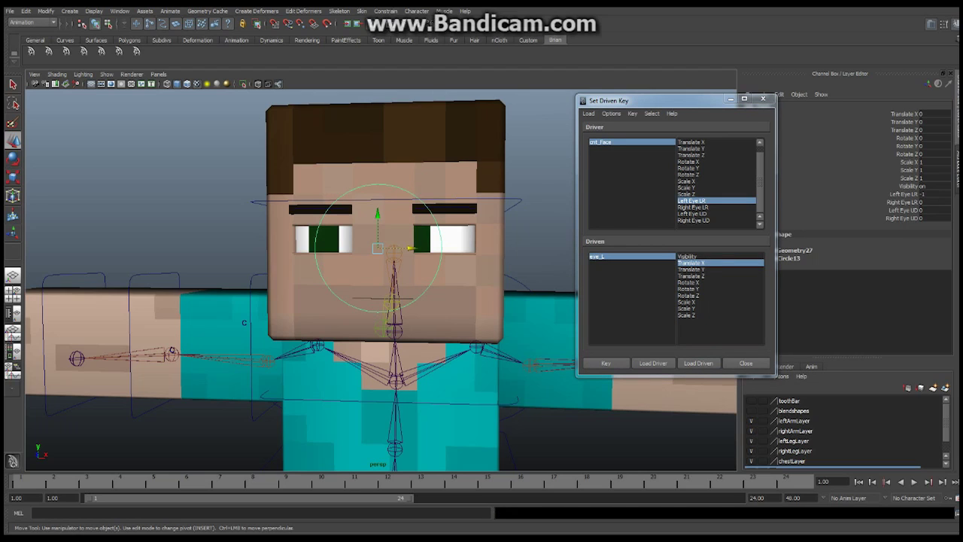
{"action": "left_click", "coordinate": [910, 200]}
{"action": "middle_click_drag", "start_coordinate": [181, 189], "coordinate": [184, 197]}
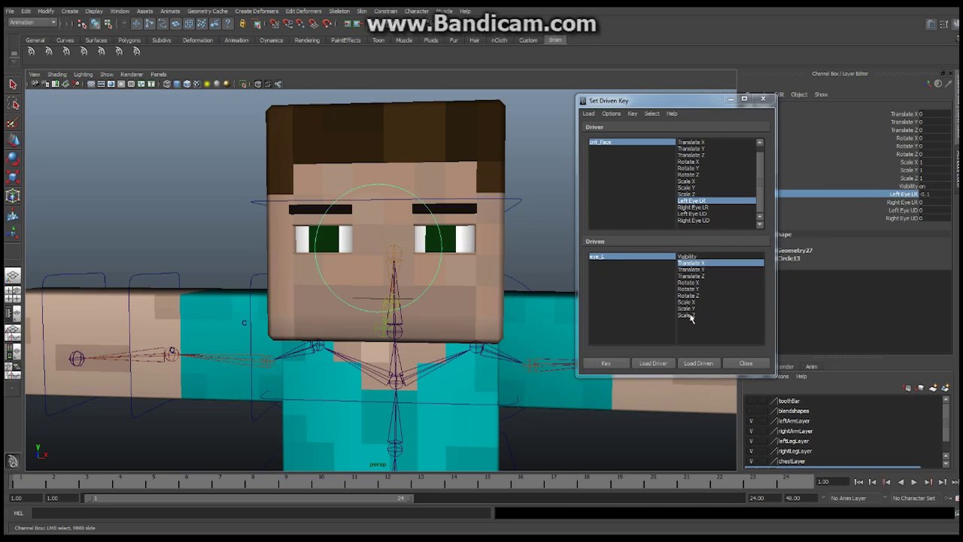
Step: Pair Left Eye UD with eye_L's Translate Y, resetting Left Eye LR to 0 and setting Left Eye UD to 1
{"action": "left_click", "coordinate": [699, 269]}
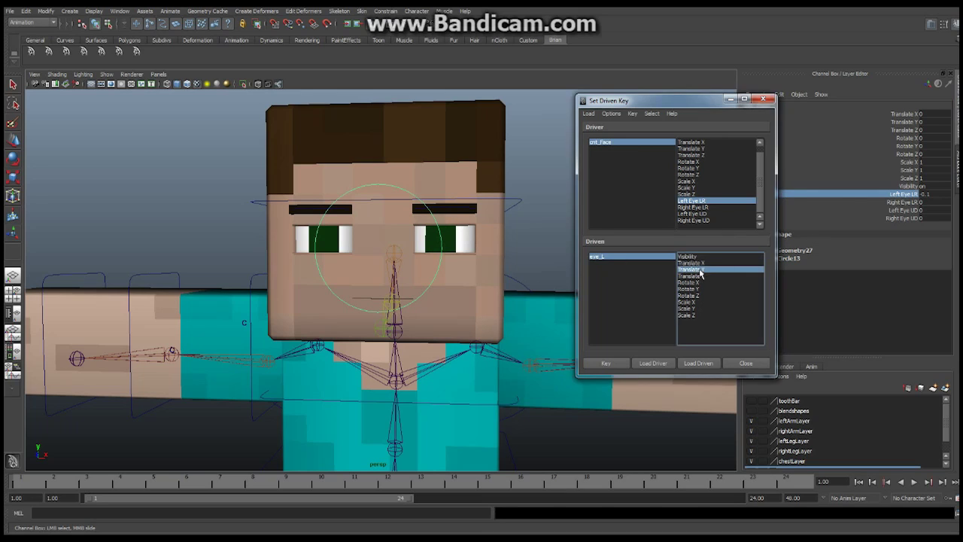
{"action": "left_click", "coordinate": [699, 215]}
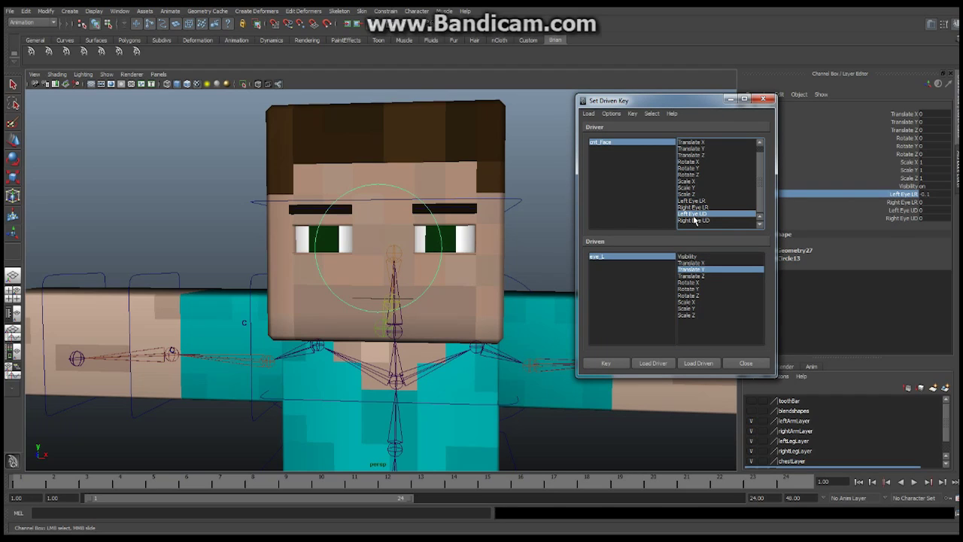
{"action": "left_click", "coordinate": [398, 188]}
{"action": "key", "text": "w"}
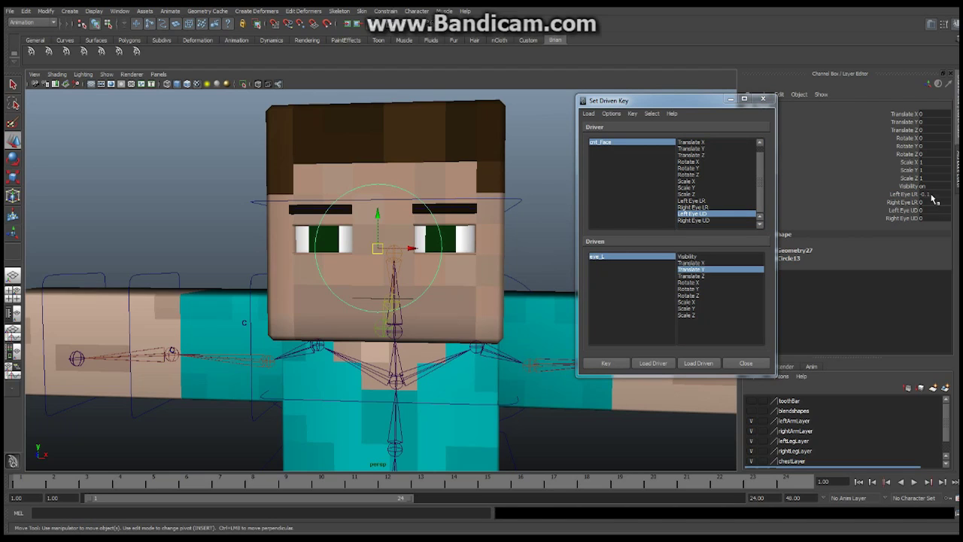
{"action": "left_click", "coordinate": [927, 194]}
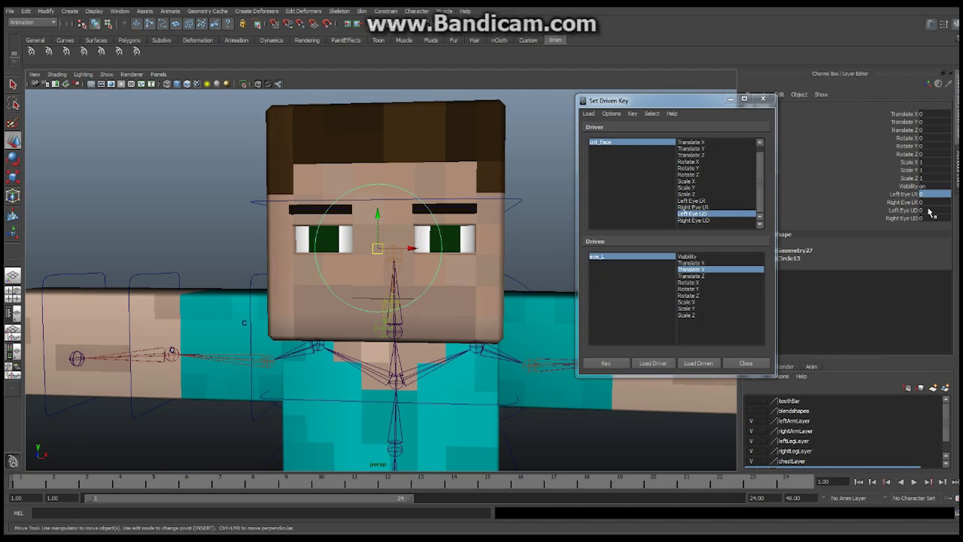
{"action": "left_click", "coordinate": [925, 210]}
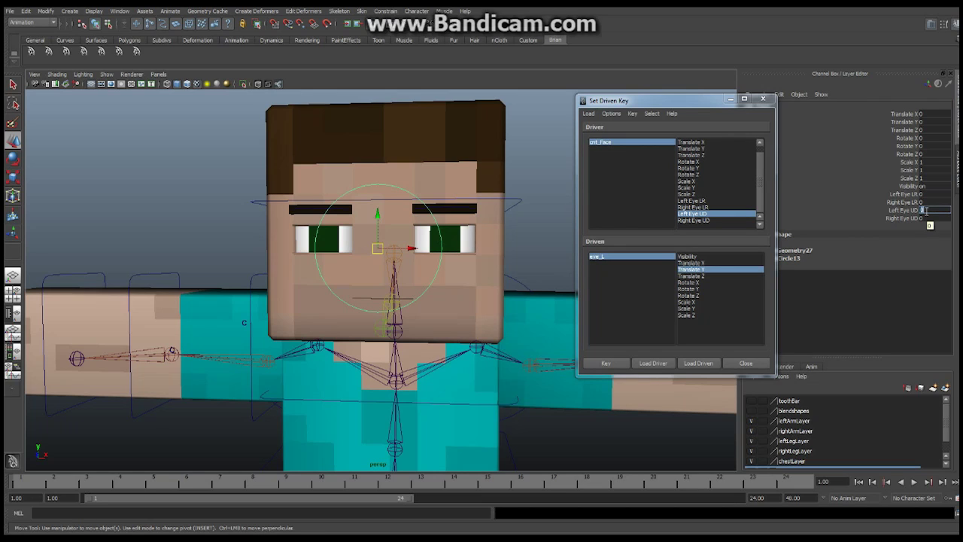
{"action": "key", "text": "Return"}
Step: Key eye_L's Translate Y at 0.5 for the raised pupil
{"action": "left_click", "coordinate": [451, 240]}
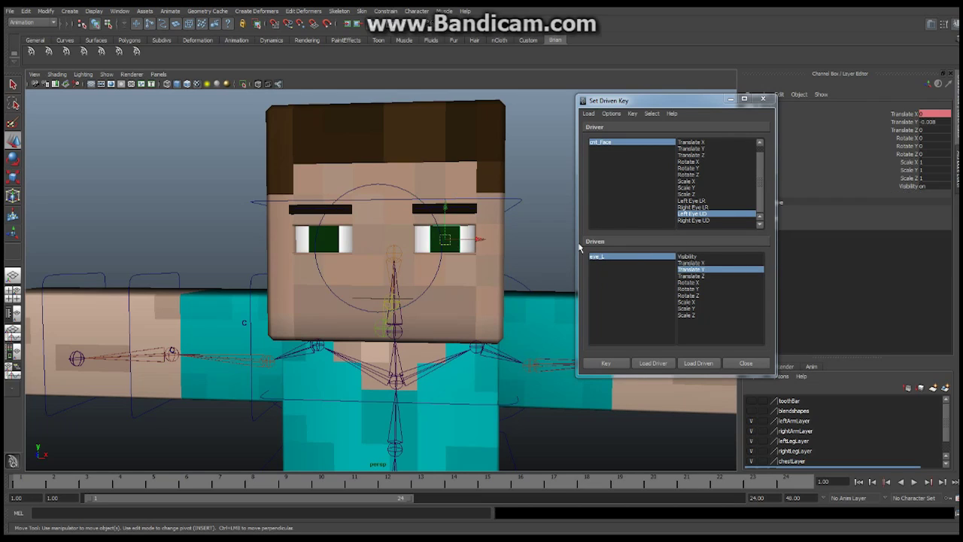
{"action": "double_click", "coordinate": [936, 122]}
{"action": "key", "text": "BackSpace"}
{"action": "key", "text": "Return"}
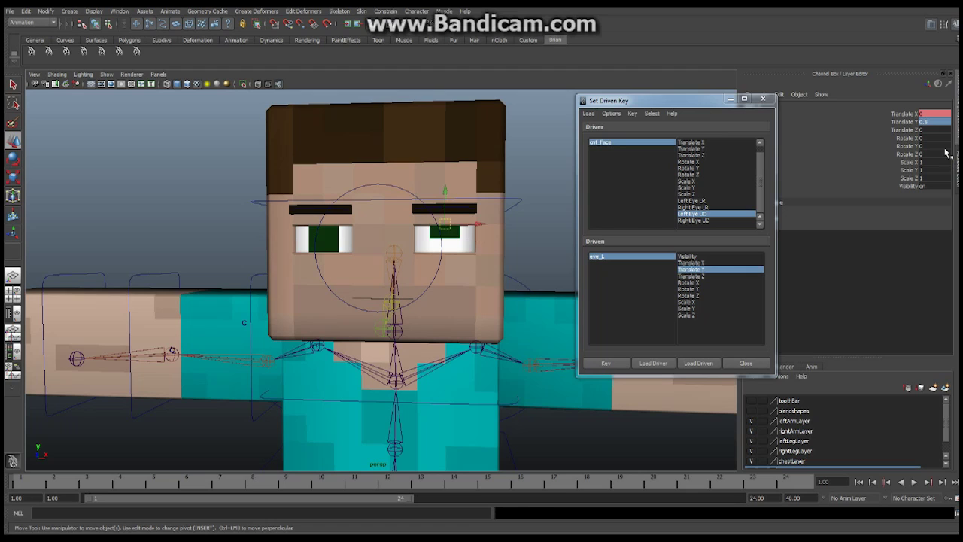
{"action": "left_click", "coordinate": [608, 363]}
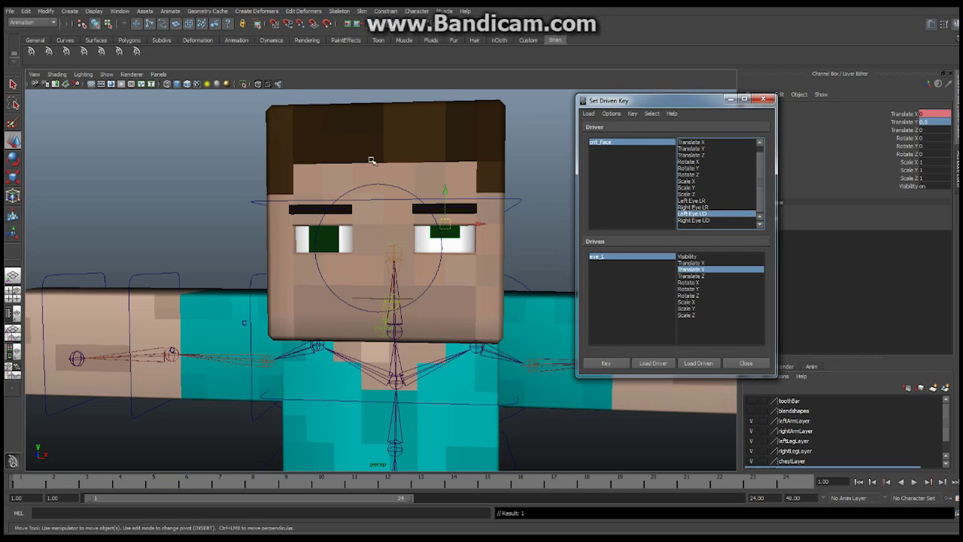
Step: With Left Eye UD at -1, key eye_L's Translate Y at -0.5
{"action": "left_click", "coordinate": [394, 187]}
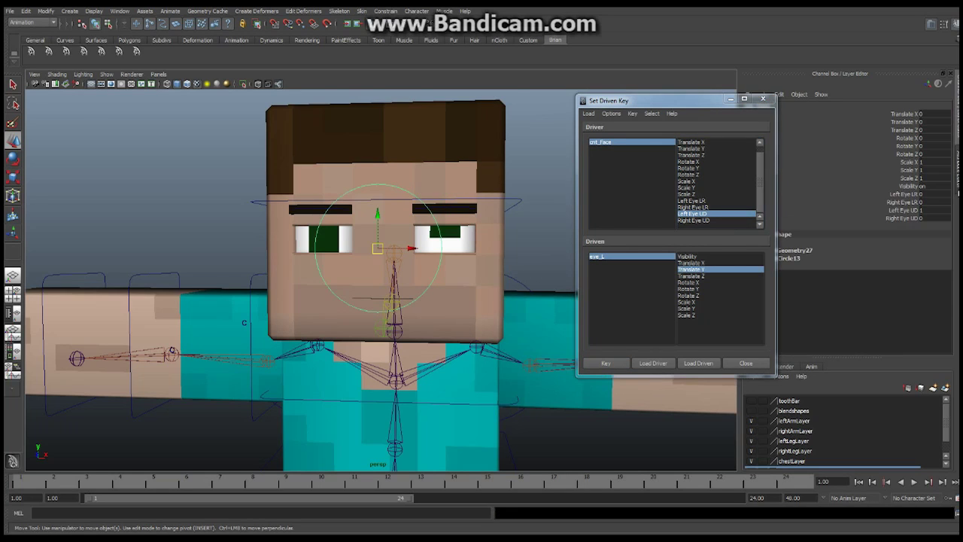
{"action": "double_click", "coordinate": [926, 210]}
{"action": "type", "text": "-1"}
{"action": "key", "text": "Return"}
{"action": "left_click", "coordinate": [455, 227]}
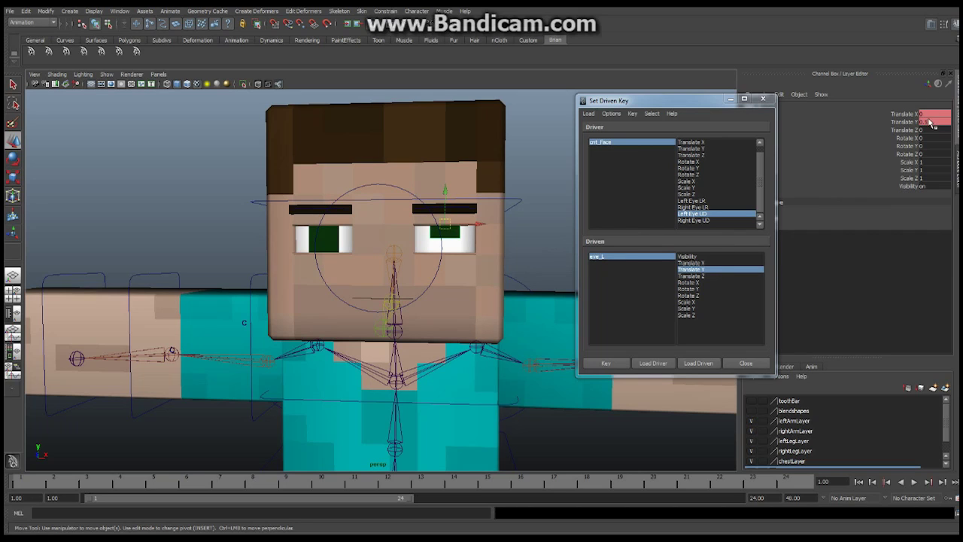
{"action": "double_click", "coordinate": [927, 122]}
{"action": "type", "text": "-0.5"}
{"action": "key", "text": "Return"}
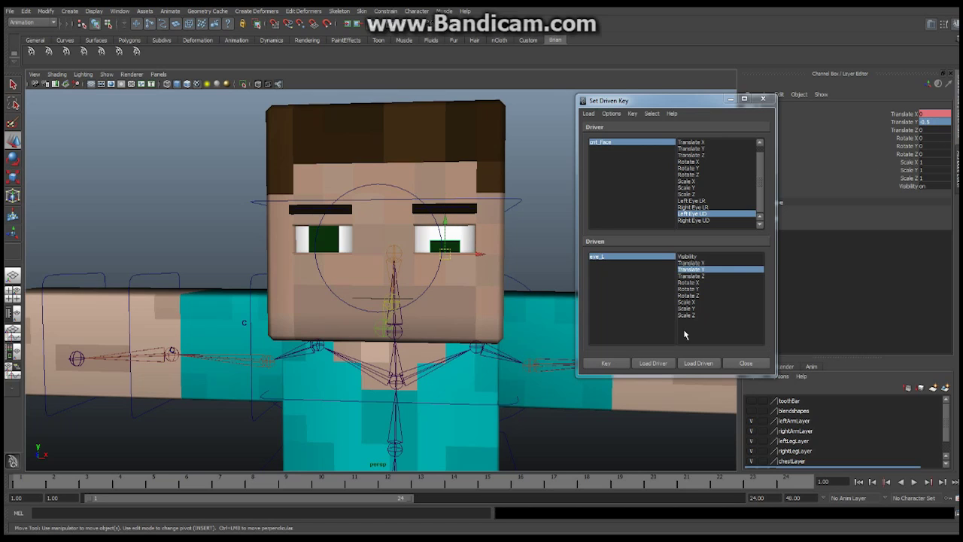
{"action": "left_click", "coordinate": [622, 365]}
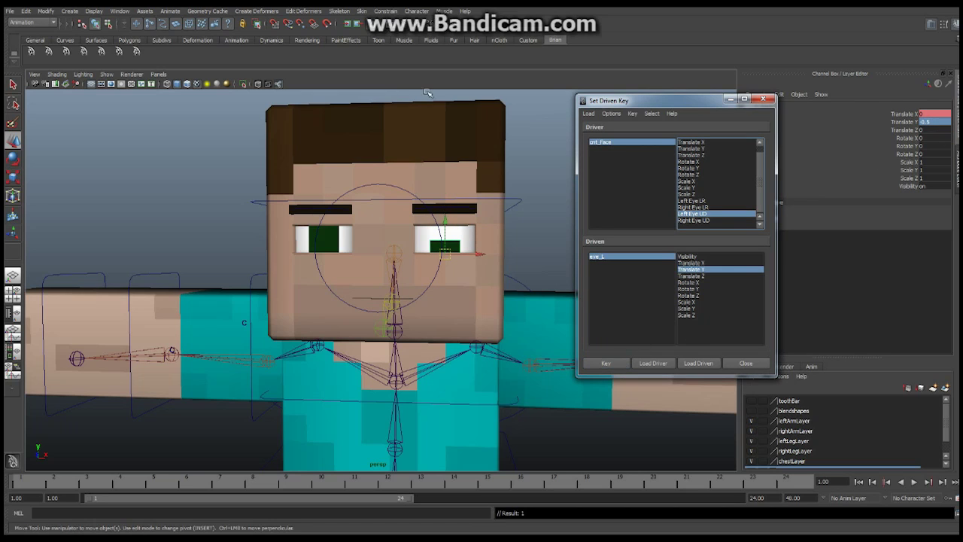
Step: Scrub Left Eye UD in the viewport to test, then reset it to 0
{"action": "left_click", "coordinate": [399, 186]}
{"action": "left_click", "coordinate": [903, 210]}
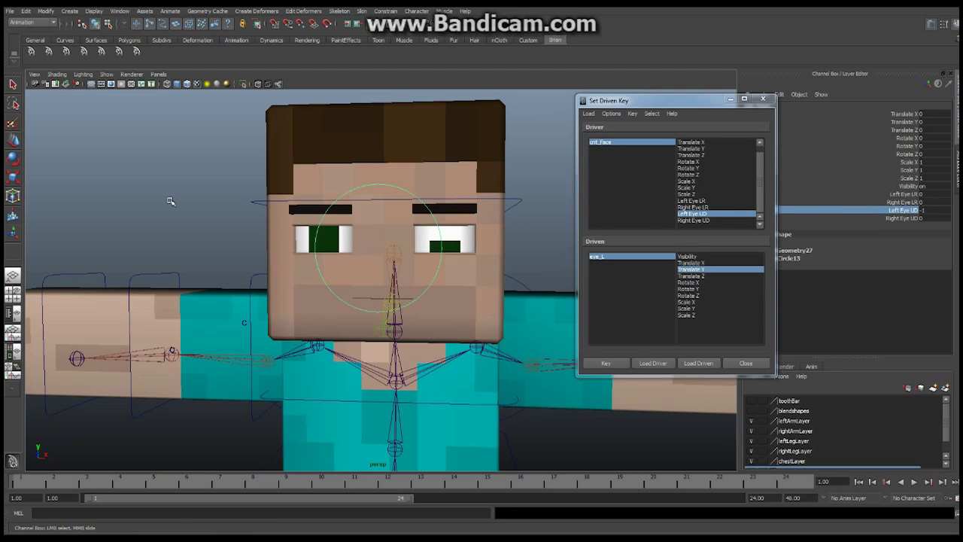
{"action": "middle_click_drag", "start_coordinate": [170, 200], "coordinate": [179, 204]}
{"action": "left_click", "coordinate": [924, 210]}
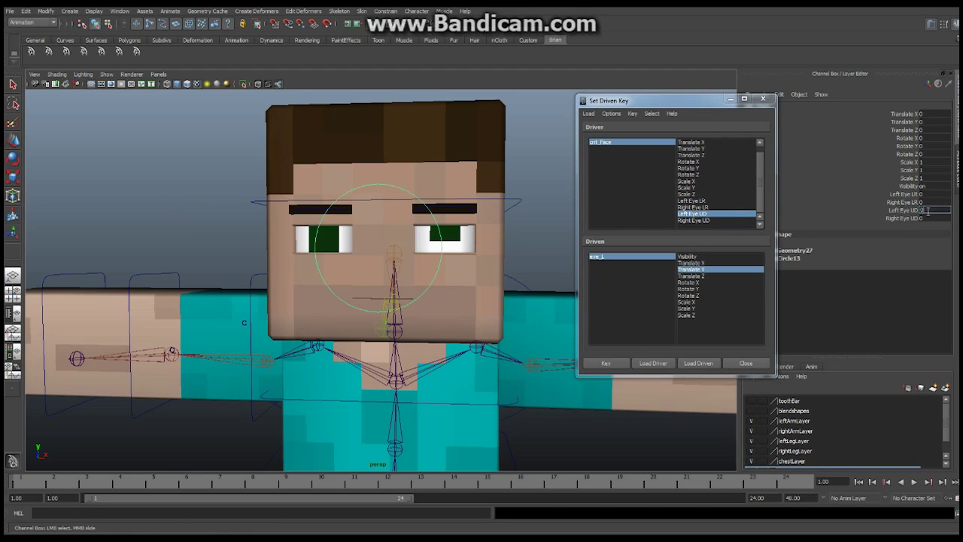
{"action": "type", "text": "0"}
{"action": "key", "text": "Return"}
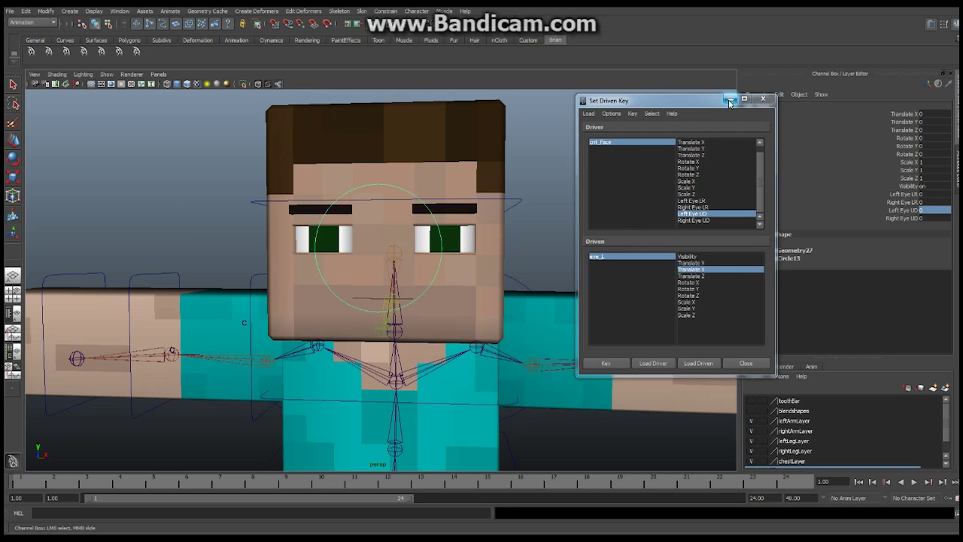
Step: Close the Set Driven Key window, look over the eye-rigged Steve, and open the Create menu
{"action": "left_click", "coordinate": [764, 100]}
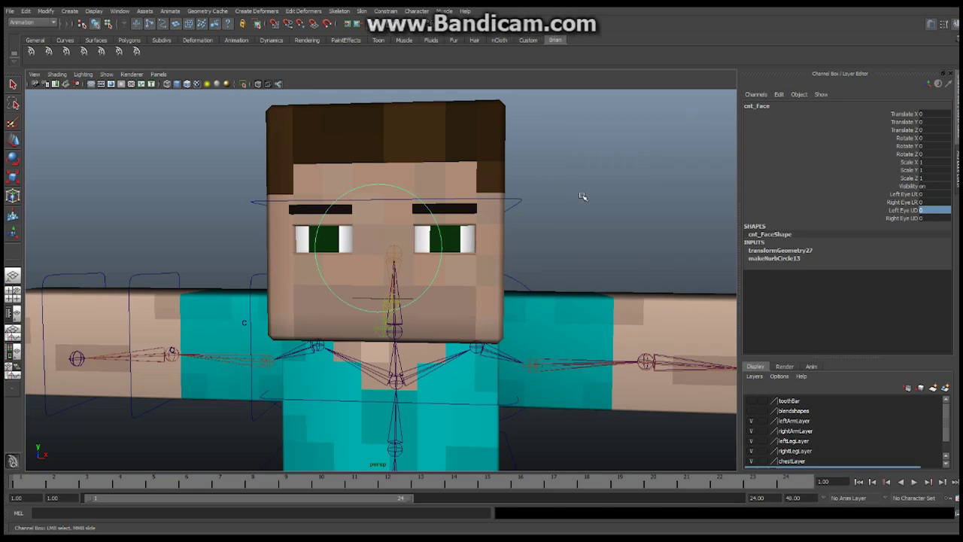
{"action": "scroll", "coordinate": [468, 200], "scroll_direction": "down", "scroll_amount": 3}
{"action": "middle_click_drag", "start_coordinate": [468, 200], "coordinate": [462, 190], "text": "alt"}
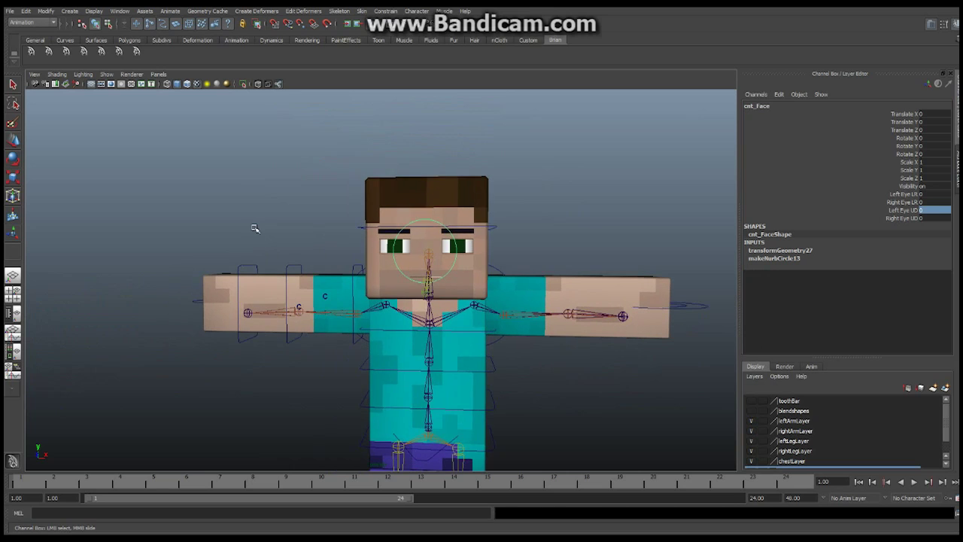
{"action": "scroll", "coordinate": [374, 245], "scroll_direction": "up", "scroll_amount": 3}
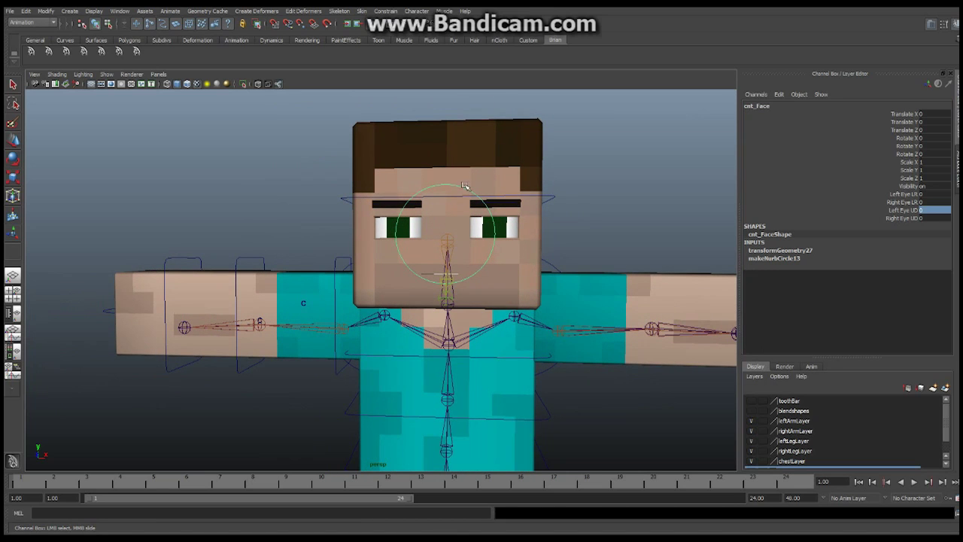
{"action": "left_click_drag", "start_coordinate": [461, 186], "coordinate": [412, 197], "text": "alt"}
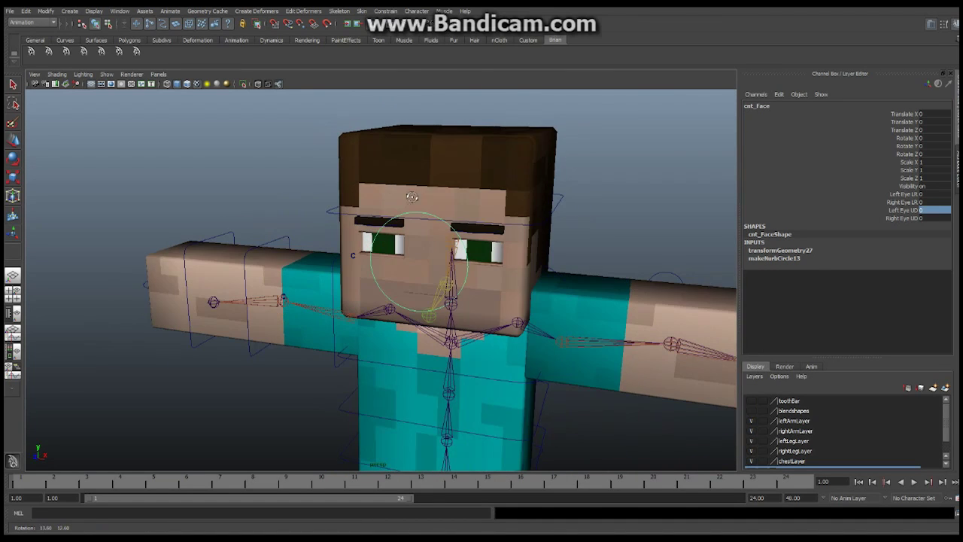
{"action": "middle_click_drag", "start_coordinate": [446, 219], "coordinate": [506, 185], "text": "alt"}
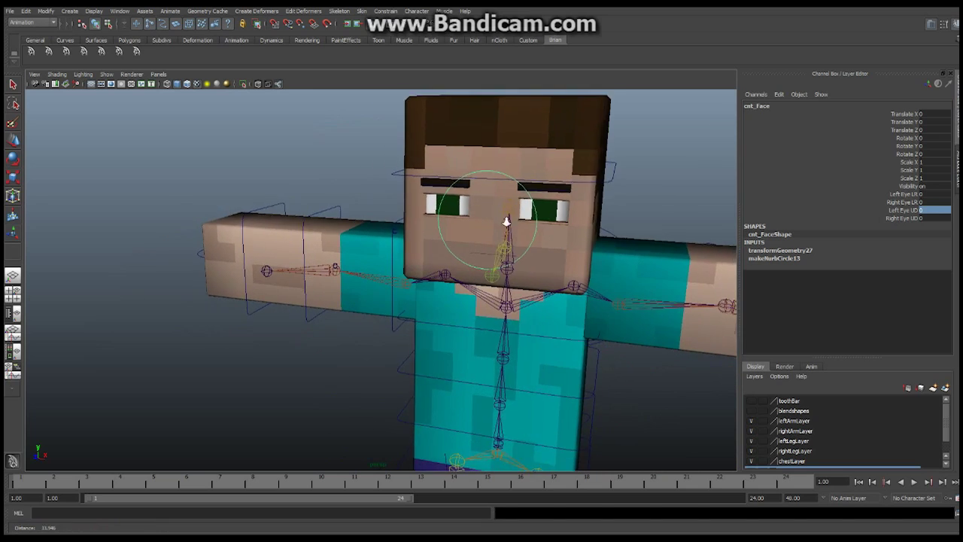
{"action": "scroll", "coordinate": [507, 185], "scroll_direction": "down", "scroll_amount": 3}
{"action": "scroll", "coordinate": [452, 226], "scroll_direction": "up", "scroll_amount": 1}
{"action": "left_click", "coordinate": [70, 10]}
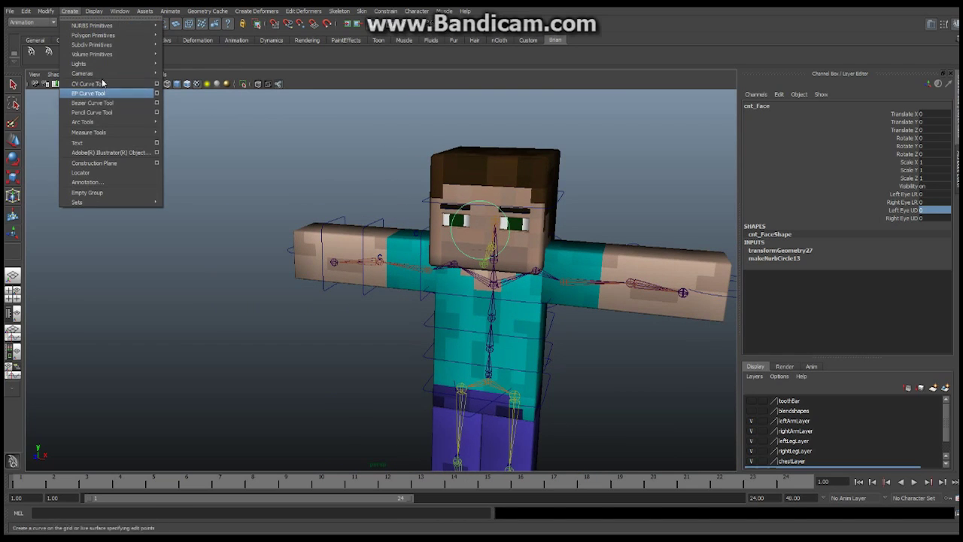
Step: Create a polygon sphere and pull the camera back to see the whole character
{"action": "mouse_move", "coordinate": [90, 38]}
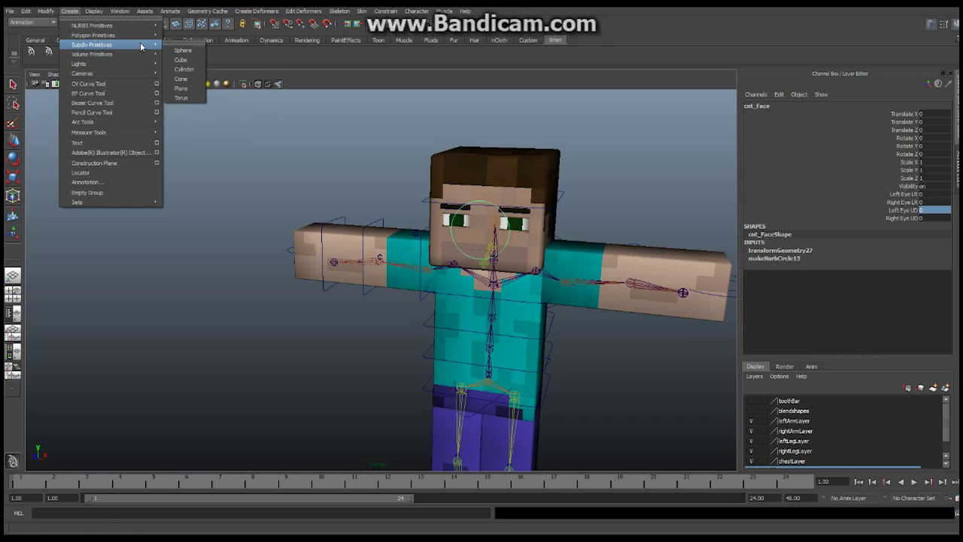
{"action": "left_click", "coordinate": [183, 41]}
{"action": "right_click_drag", "start_coordinate": [476, 391], "coordinate": [111, 191], "text": "alt"}
Step: Move the sphere up beside Steve's shoulder with the Move tool
{"action": "left_click", "coordinate": [12, 140]}
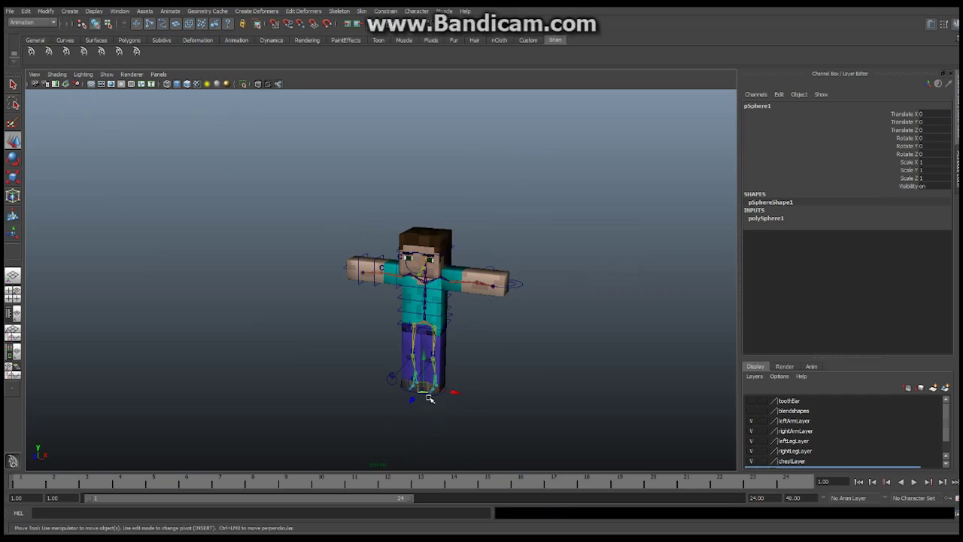
{"action": "left_click_drag", "start_coordinate": [404, 405], "coordinate": [374, 425]}
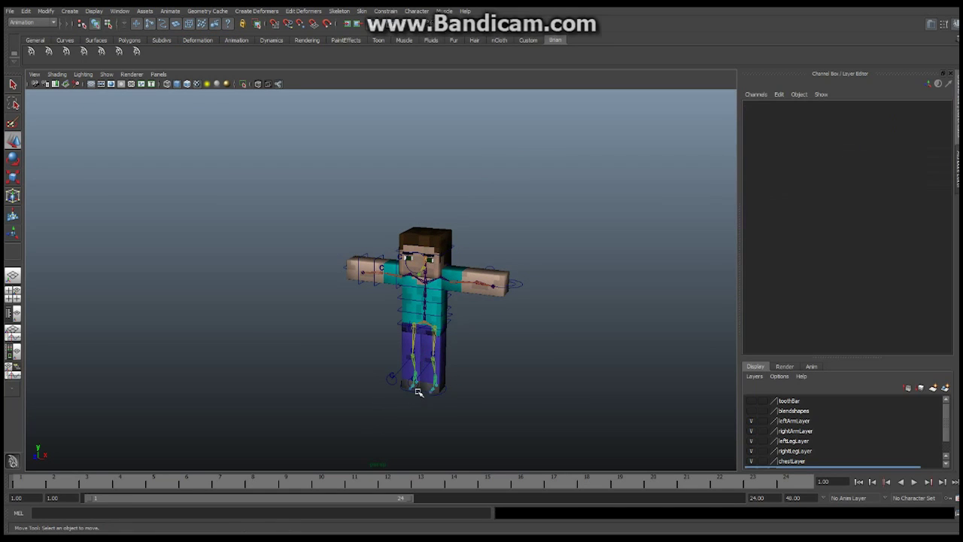
{"action": "key", "text": "ctrl+z"}
{"action": "left_click_drag", "start_coordinate": [413, 396], "coordinate": [392, 236]}
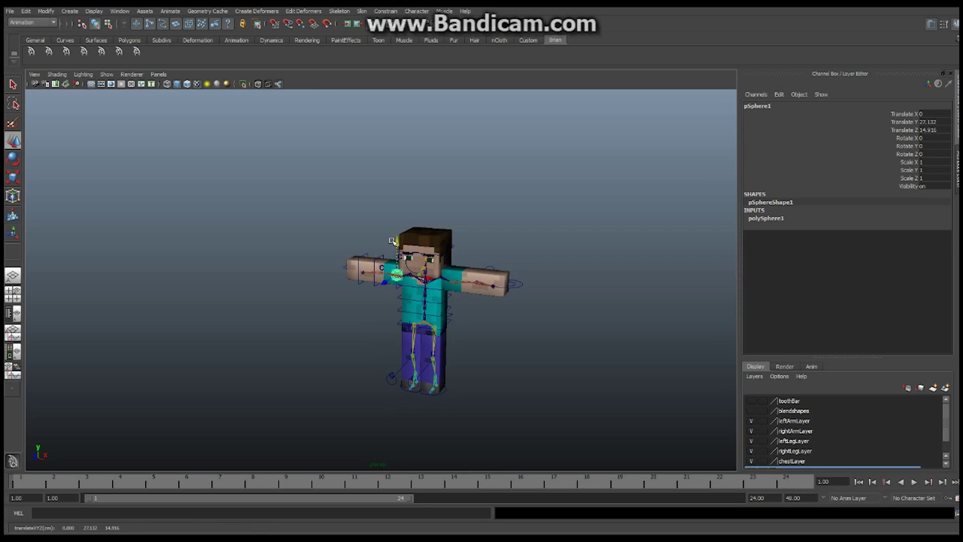
{"action": "right_click_drag", "start_coordinate": [331, 285], "coordinate": [428, 316], "text": "alt"}
{"action": "left_click_drag", "start_coordinate": [429, 316], "coordinate": [352, 295], "text": "alt"}
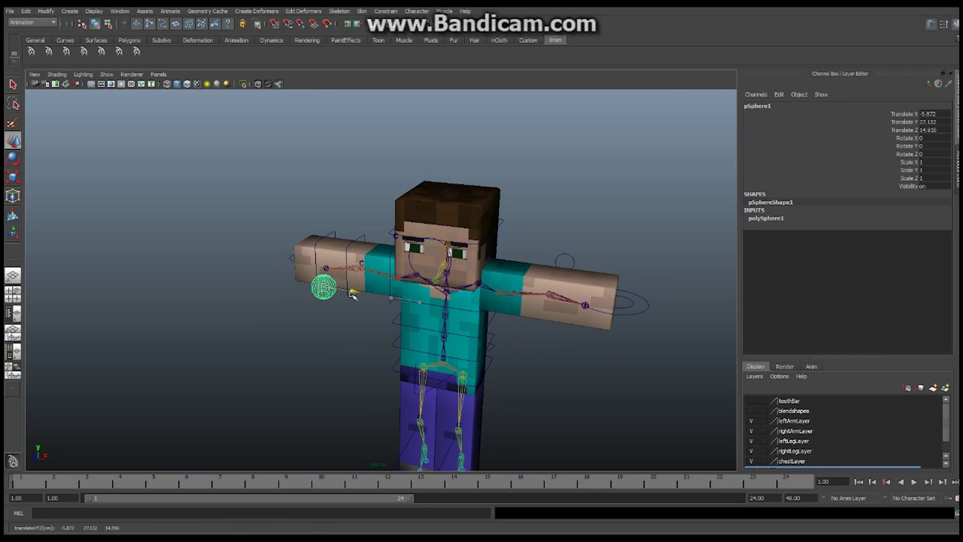
Step: Hide IK handles and joints from the view, nudge the sphere left, and select cnt_Face
{"action": "left_click", "coordinate": [106, 74]}
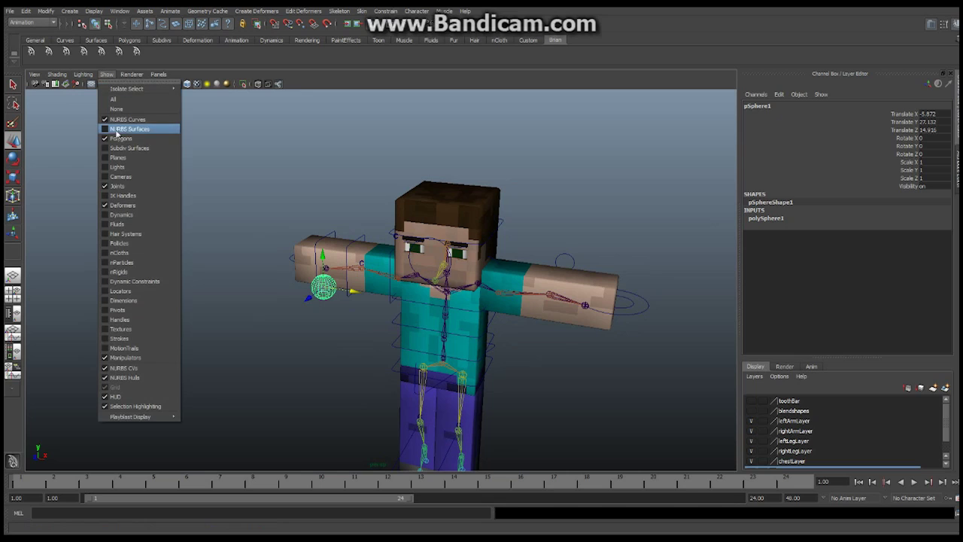
{"action": "left_click", "coordinate": [120, 194]}
{"action": "left_click", "coordinate": [106, 73]}
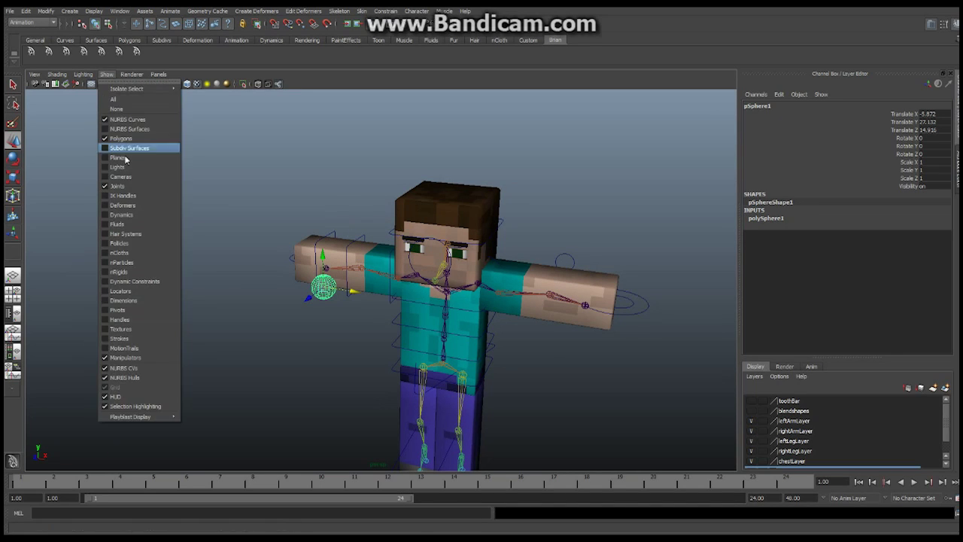
{"action": "left_click", "coordinate": [133, 186]}
{"action": "left_click_drag", "start_coordinate": [332, 236], "coordinate": [275, 243], "text": "alt"}
{"action": "left_click", "coordinate": [445, 203]}
Step: Undo the cnt_Face move, face the character front-on, and slide Left Eye LR to -0.3
{"action": "key", "text": "ctrl+z"}
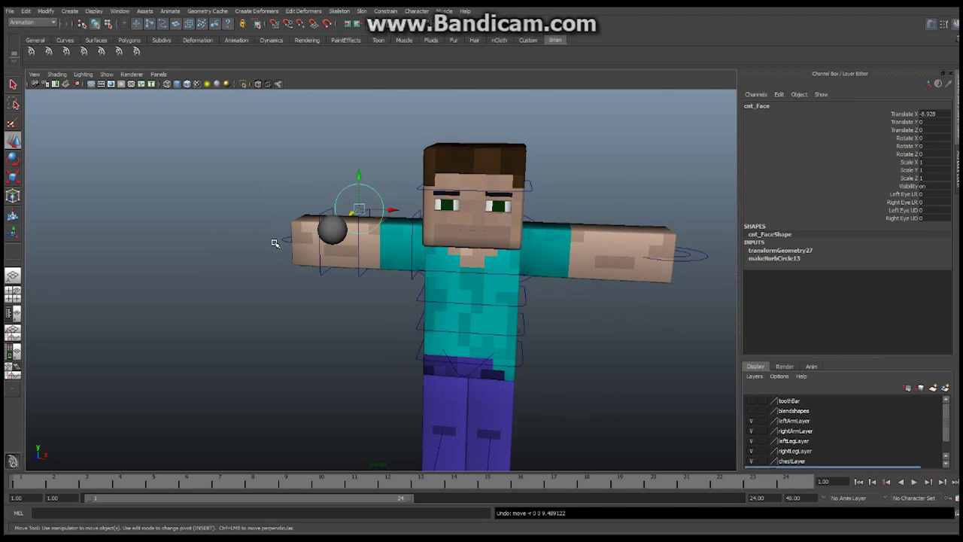
{"action": "key", "text": "ctrl+z"}
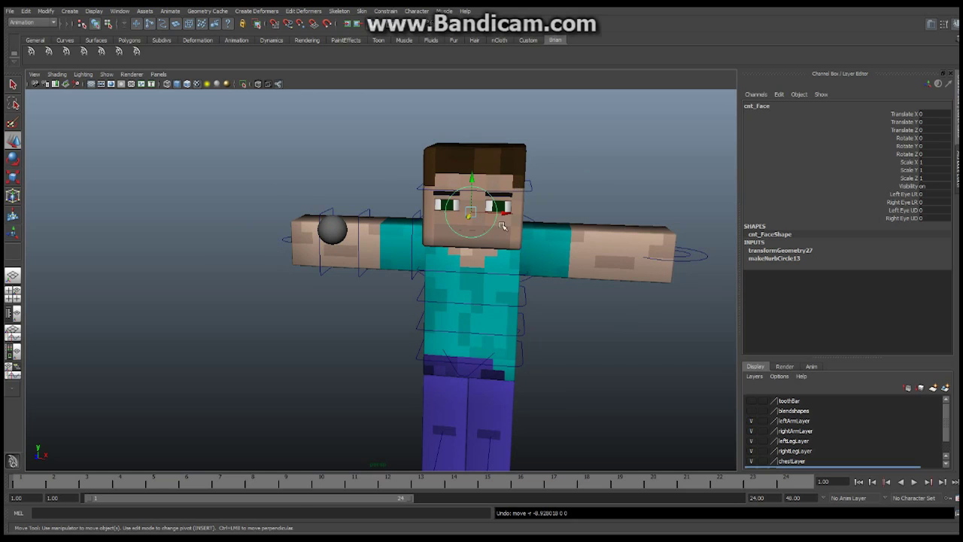
{"action": "left_click_drag", "start_coordinate": [503, 227], "coordinate": [432, 253], "text": "alt"}
{"action": "scroll", "coordinate": [432, 253], "scroll_direction": "up", "scroll_amount": 6}
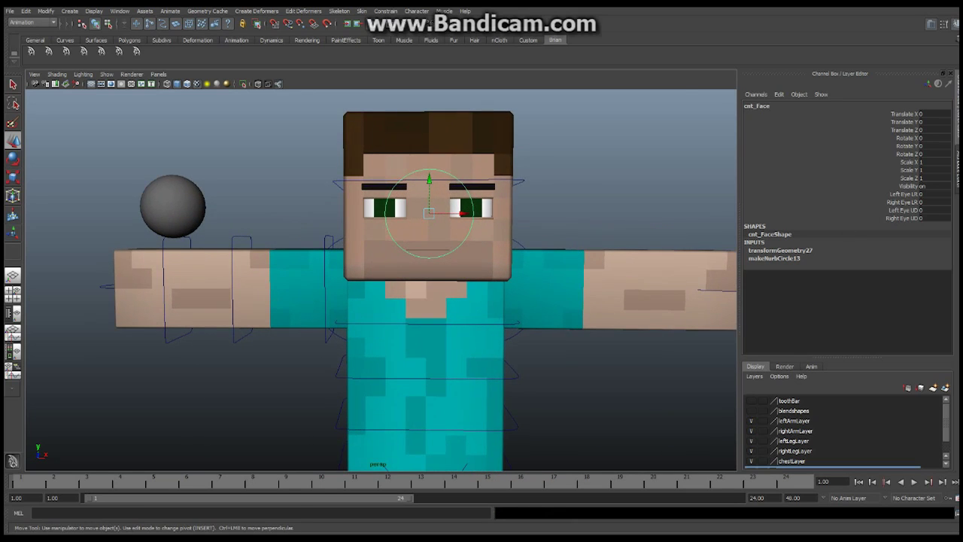
{"action": "left_click", "coordinate": [914, 194]}
{"action": "middle_click_drag", "start_coordinate": [712, 198], "coordinate": [709, 197]}
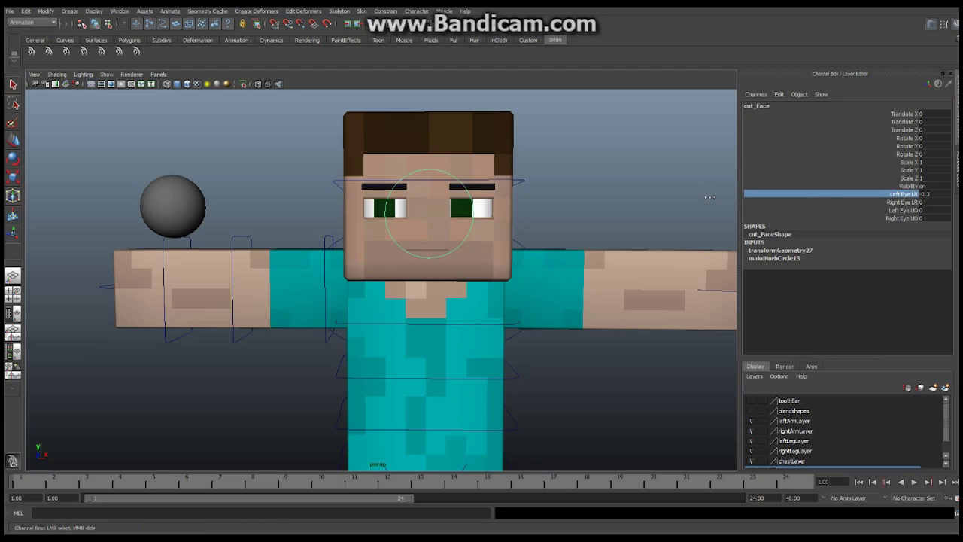
Step: Test Right Eye LR by sliding it, then select the Right Eye LR, Left Eye UD and Right Eye UD attributes
{"action": "left_click", "coordinate": [906, 218]}
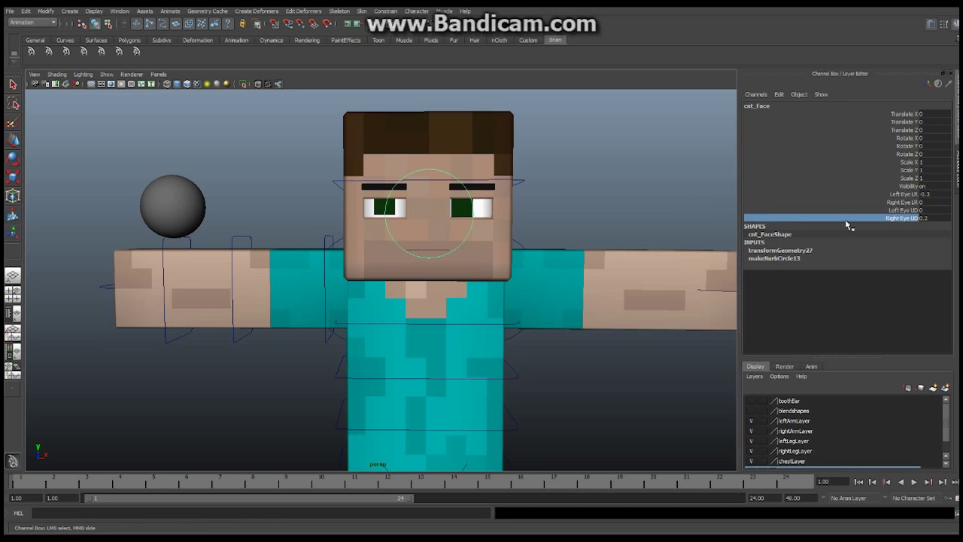
{"action": "key", "text": "ctrl+z"}
{"action": "left_click", "coordinate": [913, 211]}
{"action": "left_click", "coordinate": [908, 203]}
{"action": "middle_click_drag", "start_coordinate": [588, 206], "coordinate": [588, 202]}
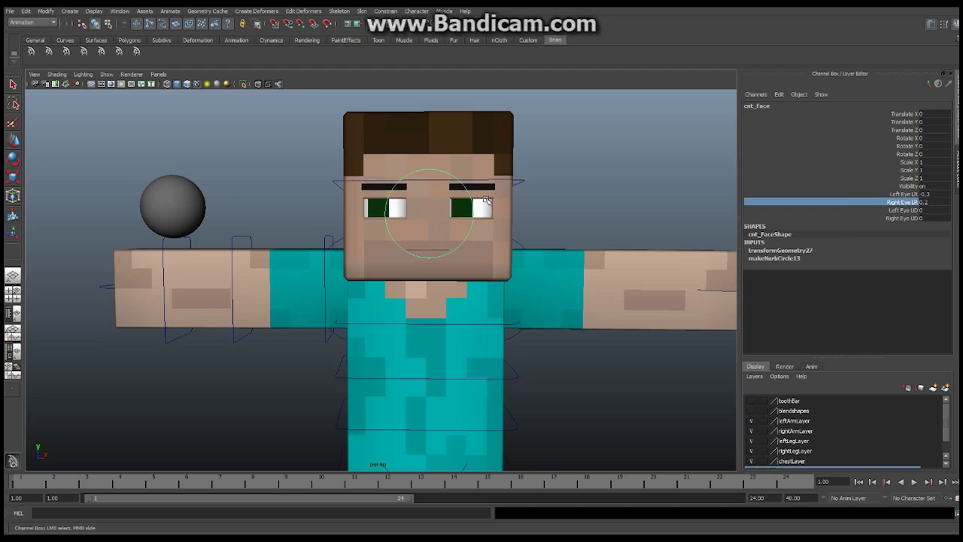
{"action": "right_click_drag", "start_coordinate": [591, 215], "coordinate": [467, 230], "text": "alt"}
{"action": "mouse_move", "coordinate": [468, 230]}
{"action": "left_mouse_down", "text": "alt"}
{"action": "mouse_move", "coordinate": [366, 241]}
{"action": "mouse_move", "coordinate": [475, 241]}
{"action": "left_mouse_up", "text": "alt"}
{"action": "left_click_drag", "start_coordinate": [934, 201], "coordinate": [933, 219]}
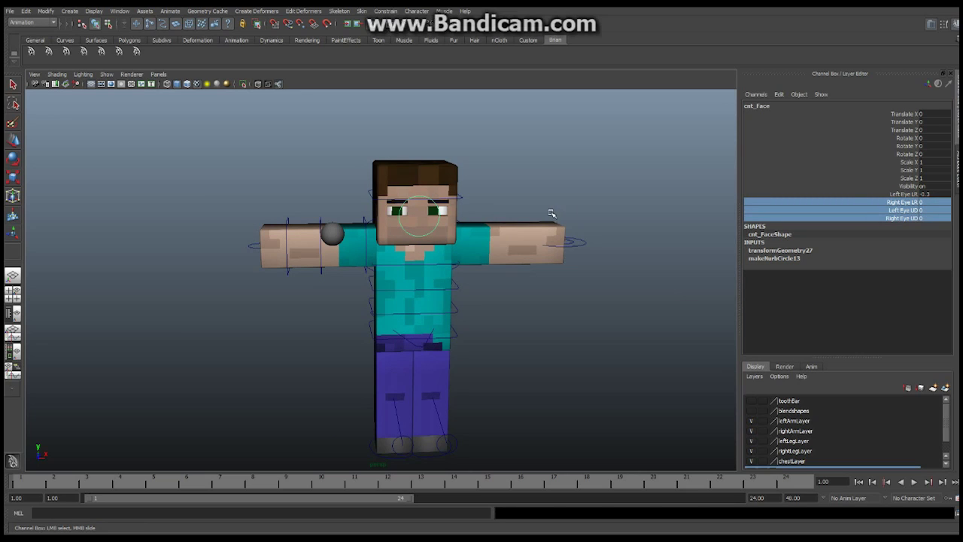
Step: Set Left Eye LR to 0 and deselect the sphere
{"action": "left_click", "coordinate": [933, 194]}
{"action": "type", "text": "0"}
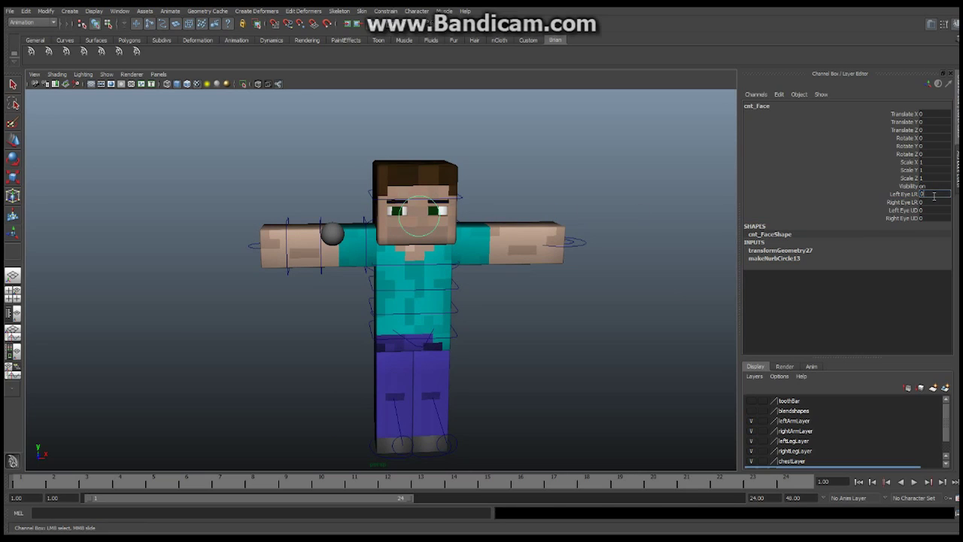
{"action": "key", "text": "Return"}
{"action": "left_click", "coordinate": [333, 236]}
{"action": "key", "text": "w"}
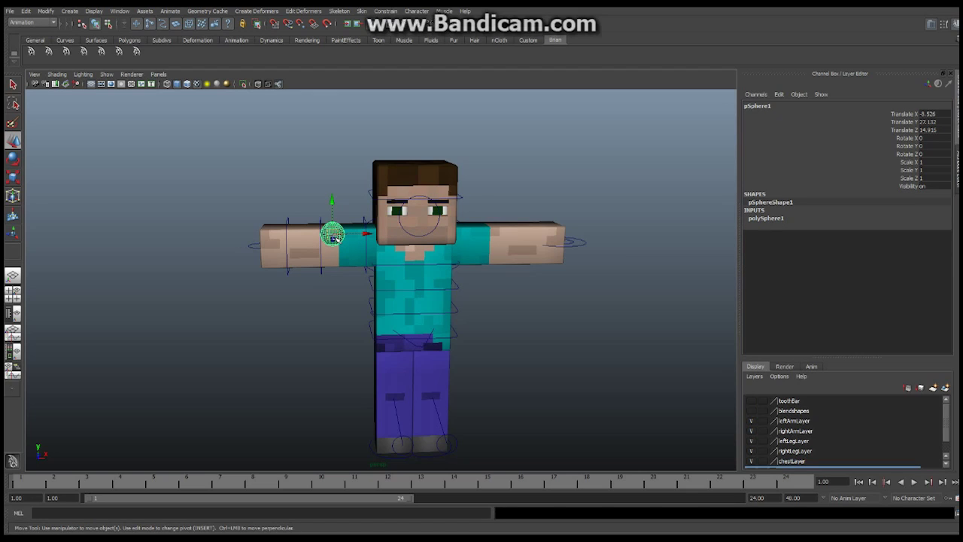
{"action": "left_click", "coordinate": [332, 238]}
Step: Orbit around Steve's head from several angles, selecting cnt_Face along the way
{"action": "left_click_drag", "start_coordinate": [451, 243], "coordinate": [410, 278], "text": "alt"}
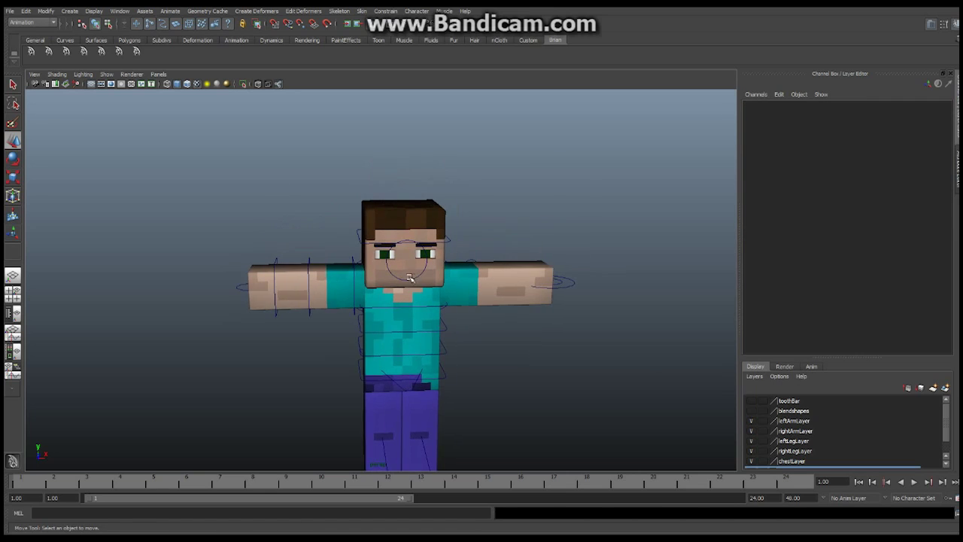
{"action": "scroll", "coordinate": [410, 278], "scroll_direction": "up", "scroll_amount": 8}
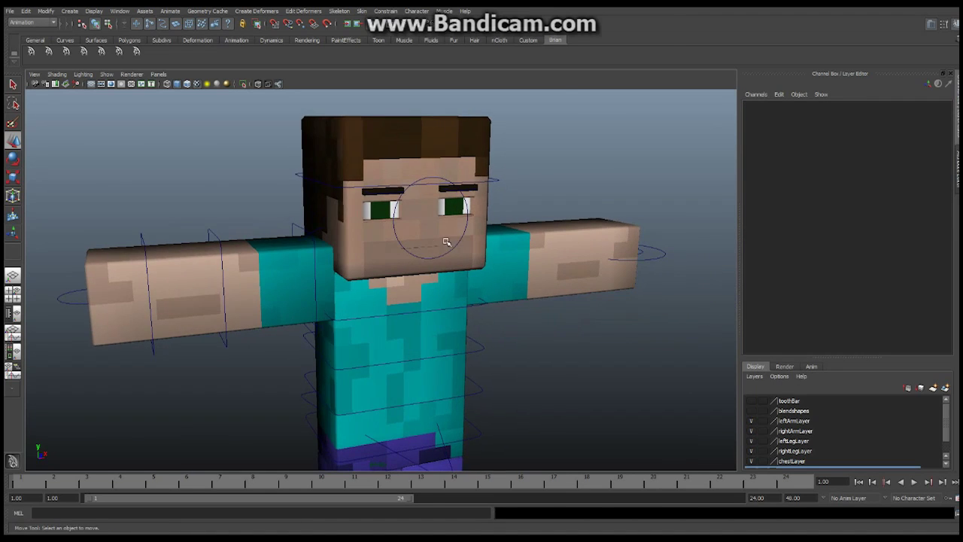
{"action": "right_click_drag", "start_coordinate": [427, 246], "coordinate": [490, 256], "text": "alt"}
{"action": "left_click_drag", "start_coordinate": [490, 256], "coordinate": [426, 241], "text": "alt"}
{"action": "left_click_drag", "start_coordinate": [469, 208], "coordinate": [374, 173], "text": "alt"}
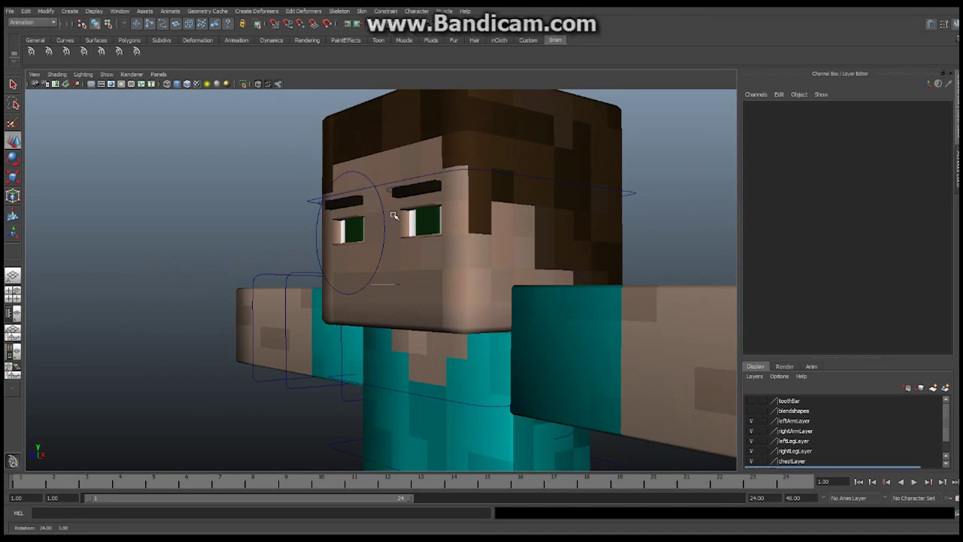
{"action": "left_click", "coordinate": [362, 172]}
{"action": "left_click_drag", "start_coordinate": [529, 194], "coordinate": [461, 201], "text": "alt"}
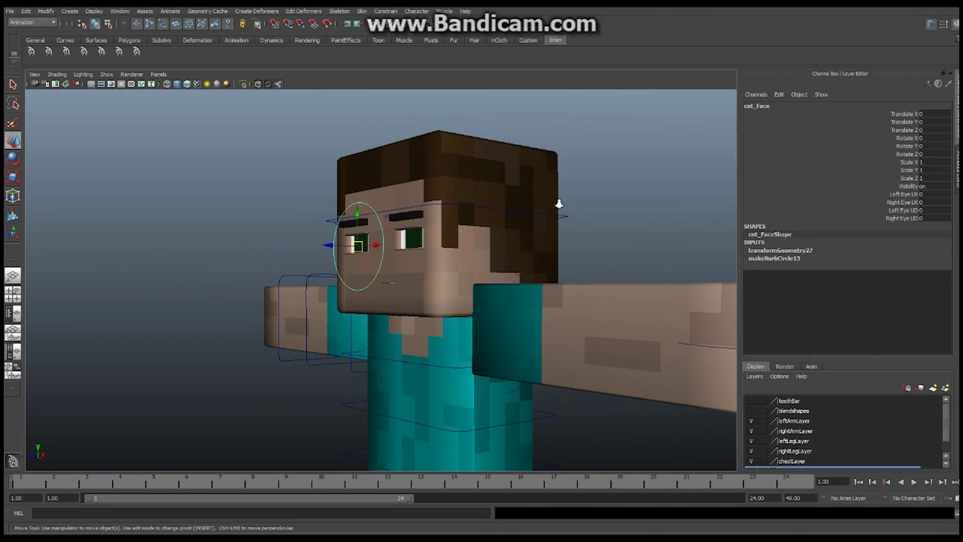
{"action": "left_click_drag", "start_coordinate": [559, 204], "coordinate": [457, 242], "text": "alt"}
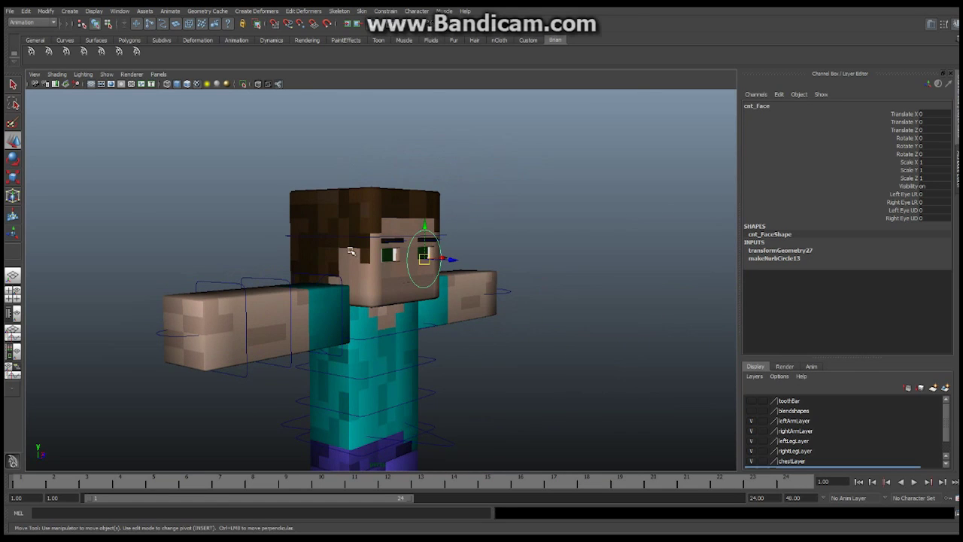
{"action": "left_click_drag", "start_coordinate": [350, 250], "coordinate": [297, 249], "text": "alt"}
{"action": "right_click_drag", "start_coordinate": [291, 252], "coordinate": [497, 278], "text": "alt"}
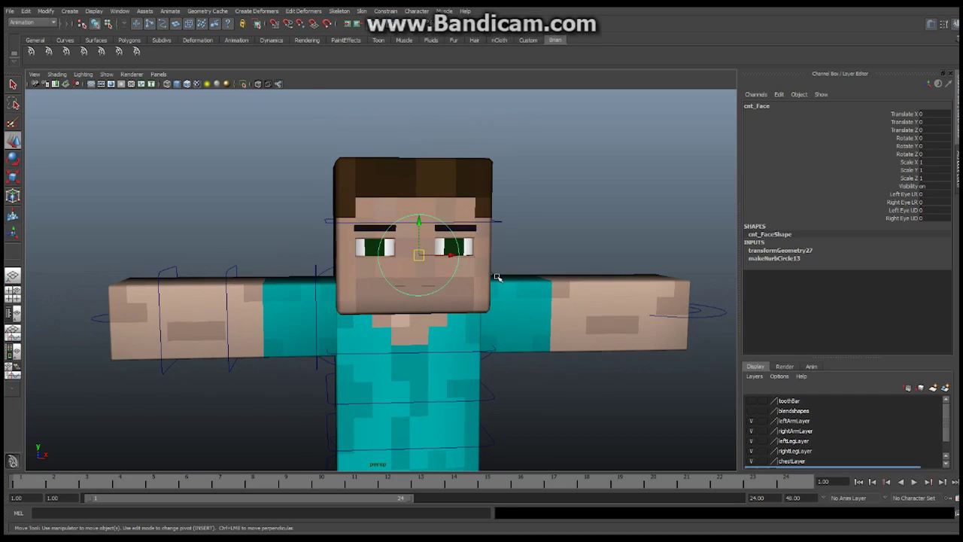